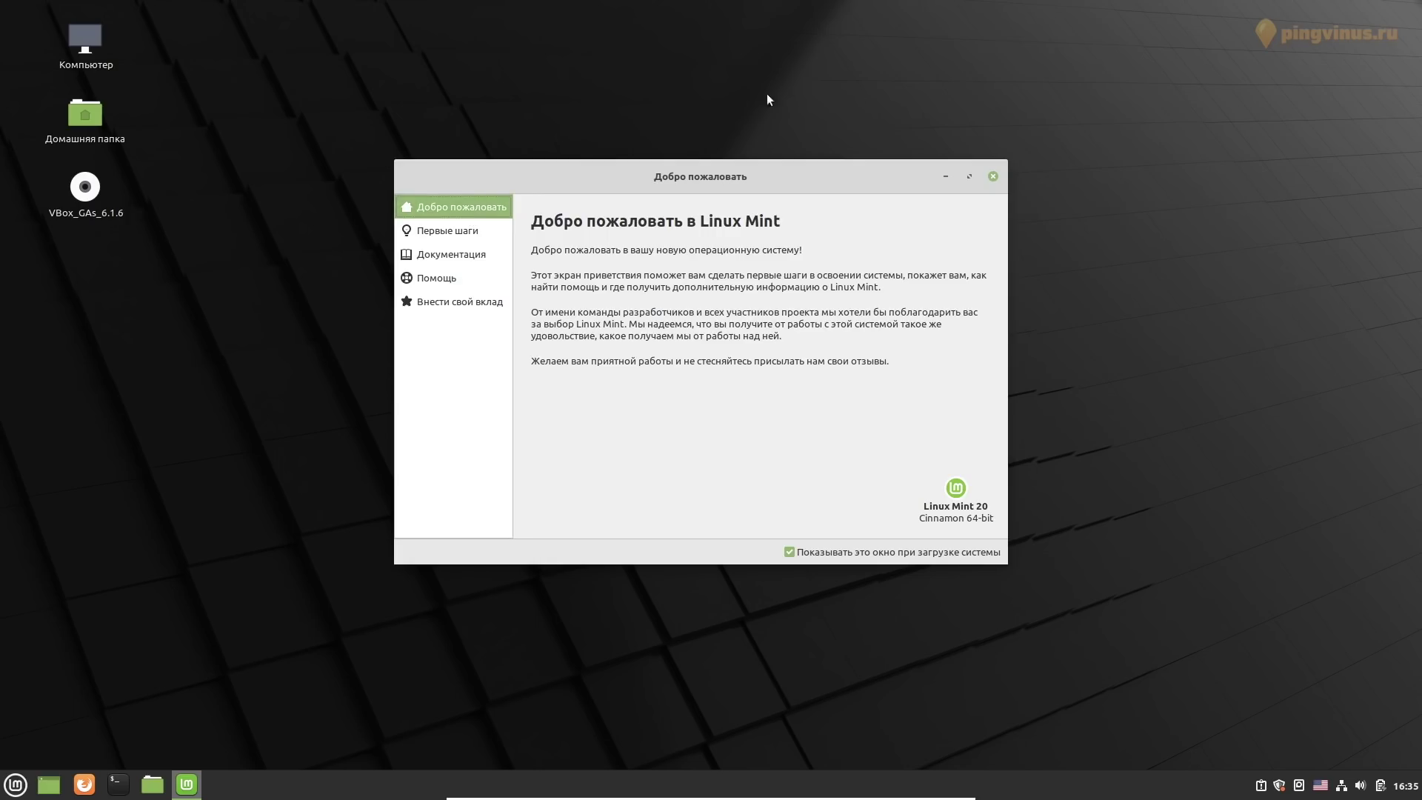
Close the Linux Mint Welcome window to reveal the empty Cinnamon desktop
{"action": "left_click", "coordinate": [992, 178]}
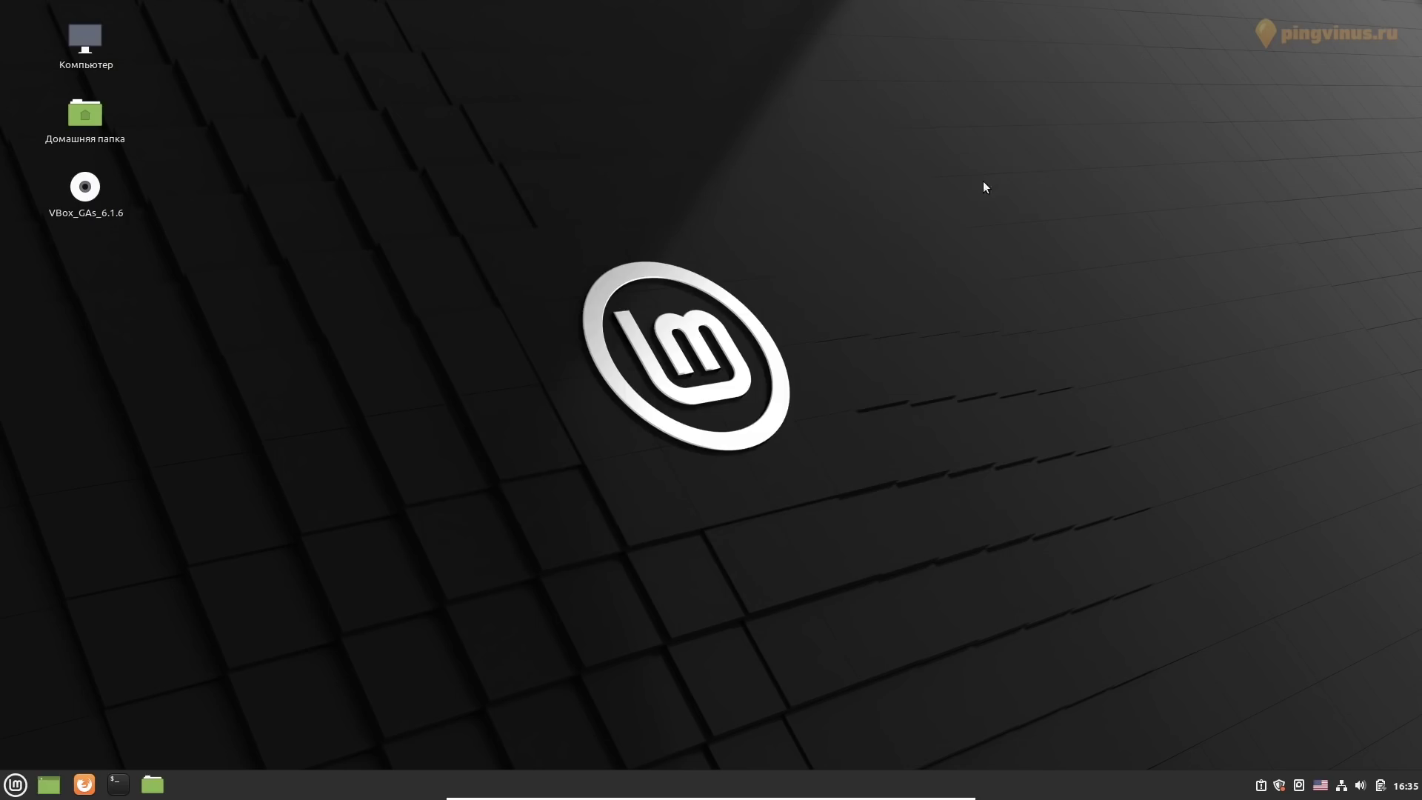
Browse the Recent Files, Administration, Settings and Office menu categories, then launch Terminal
{"action": "left_click", "coordinate": [18, 786]}
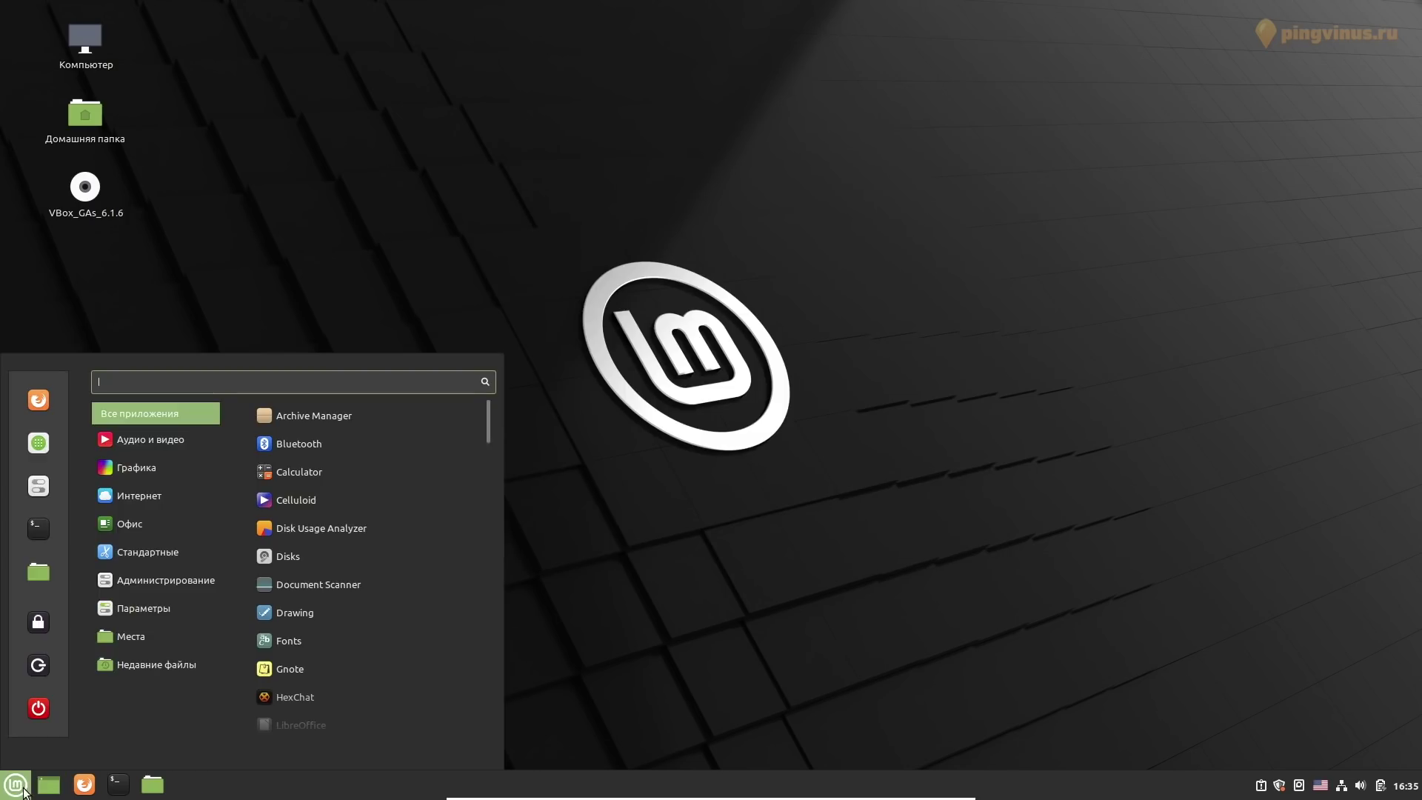
{"action": "mouse_move", "coordinate": [159, 653]}
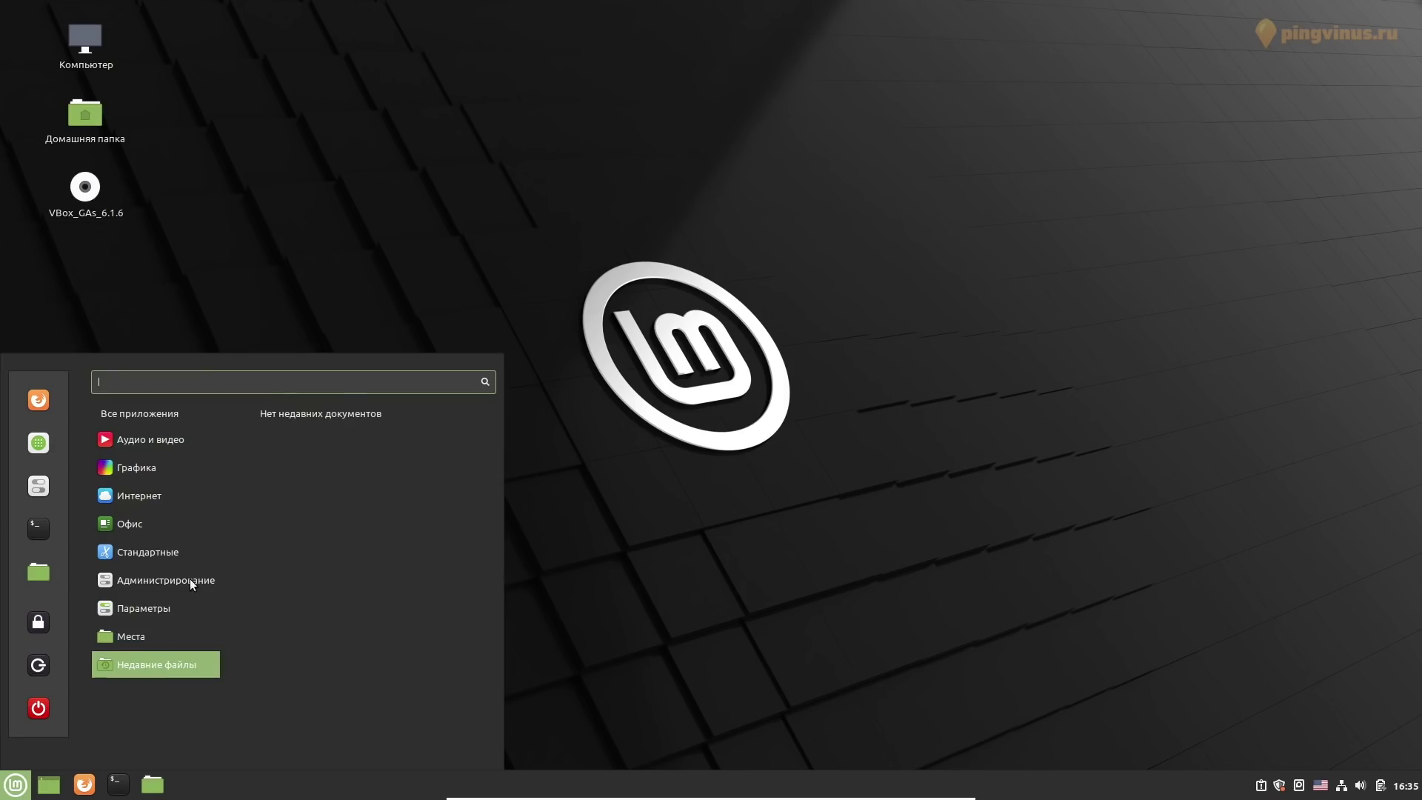
{"action": "mouse_move", "coordinate": [190, 579]}
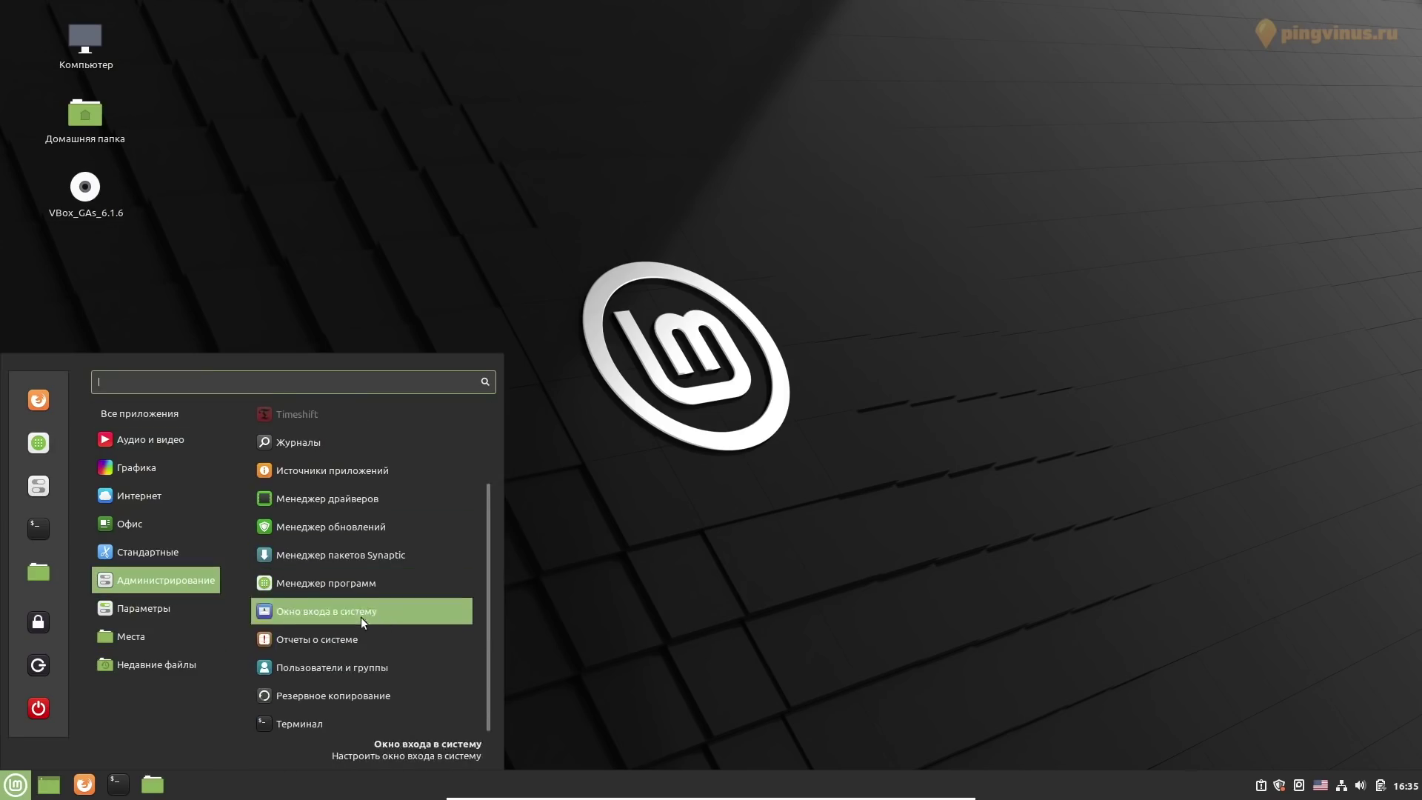
{"action": "scroll", "coordinate": [358, 567], "scroll_direction": "up", "scroll_amount": 3}
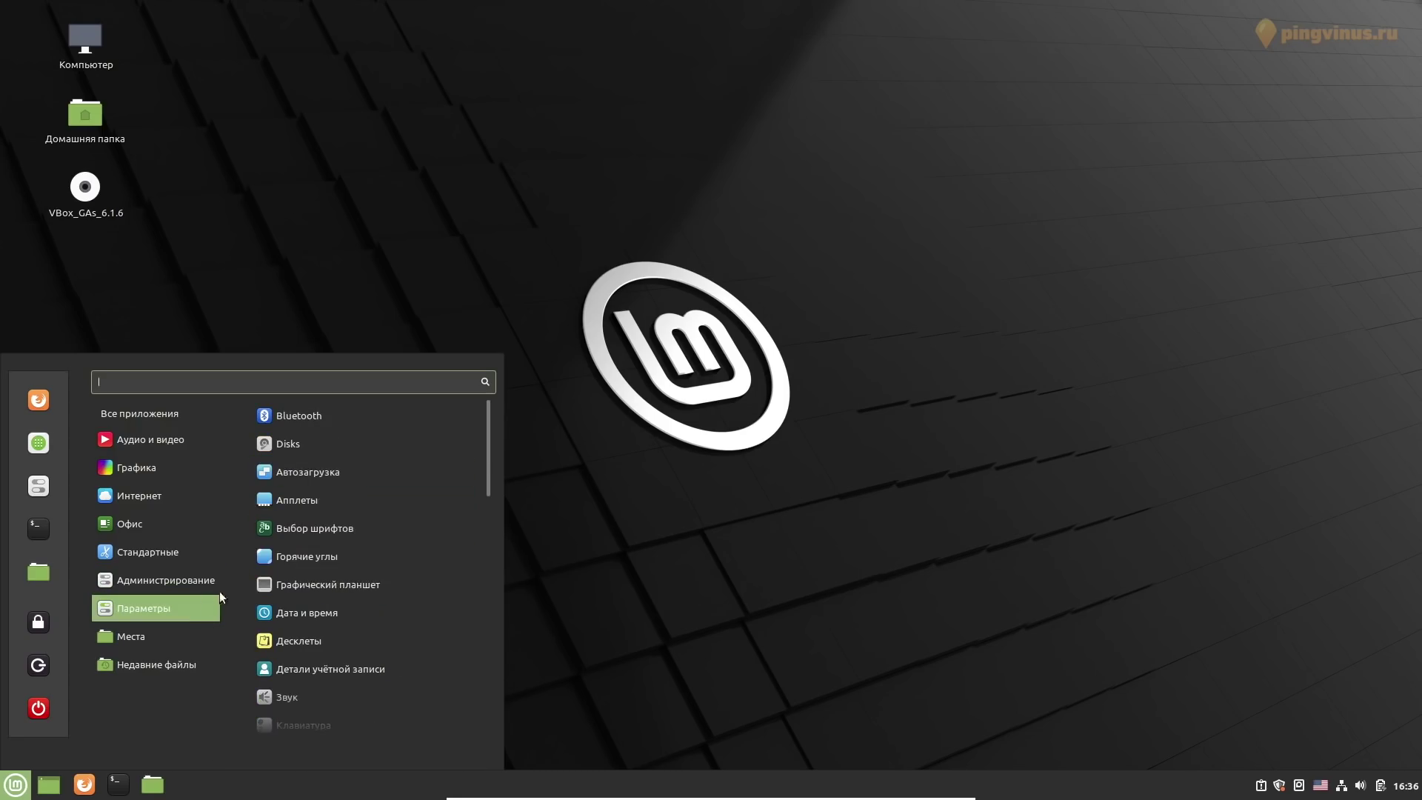
{"action": "scroll", "coordinate": [346, 492], "scroll_direction": "down", "scroll_amount": 10}
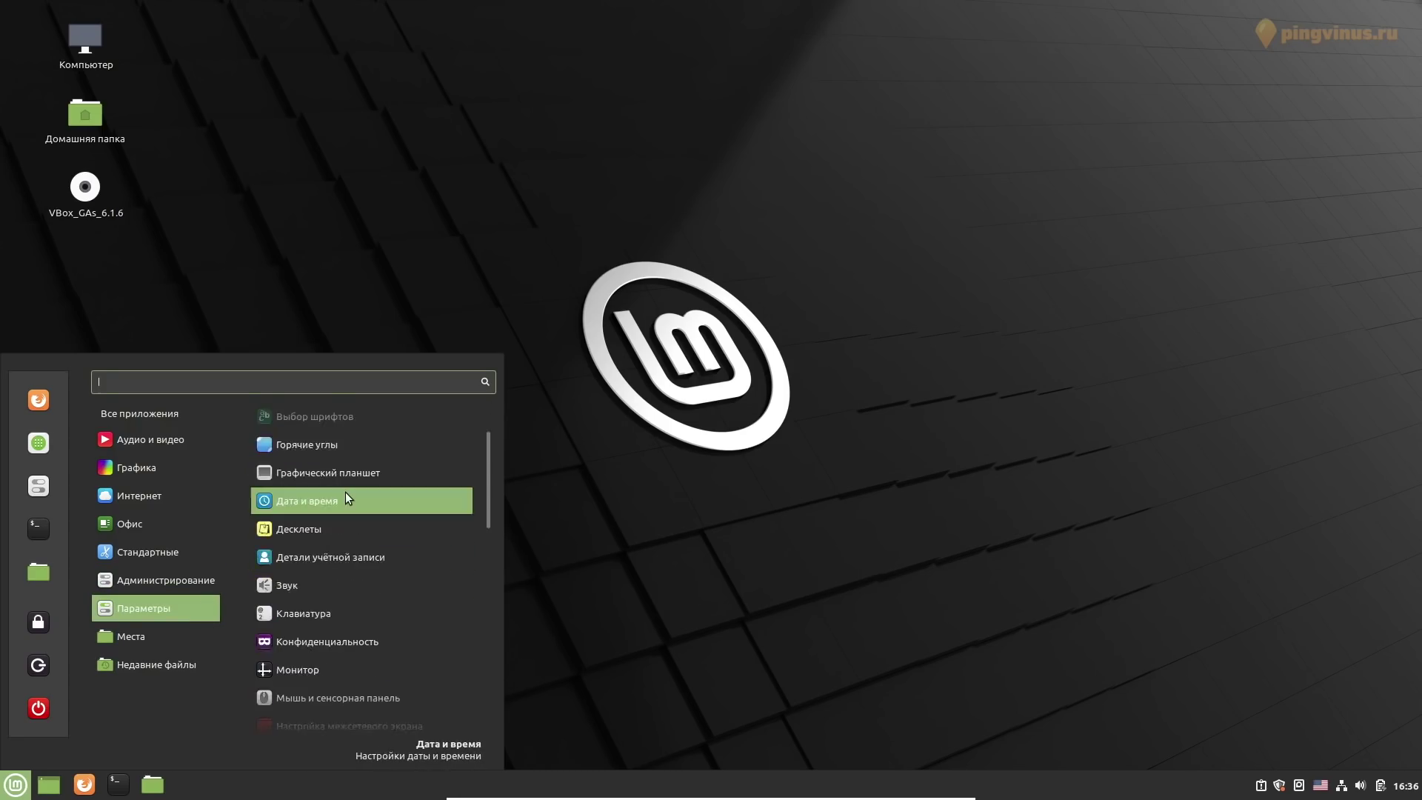
{"action": "scroll", "coordinate": [345, 491], "scroll_direction": "down", "scroll_amount": 5}
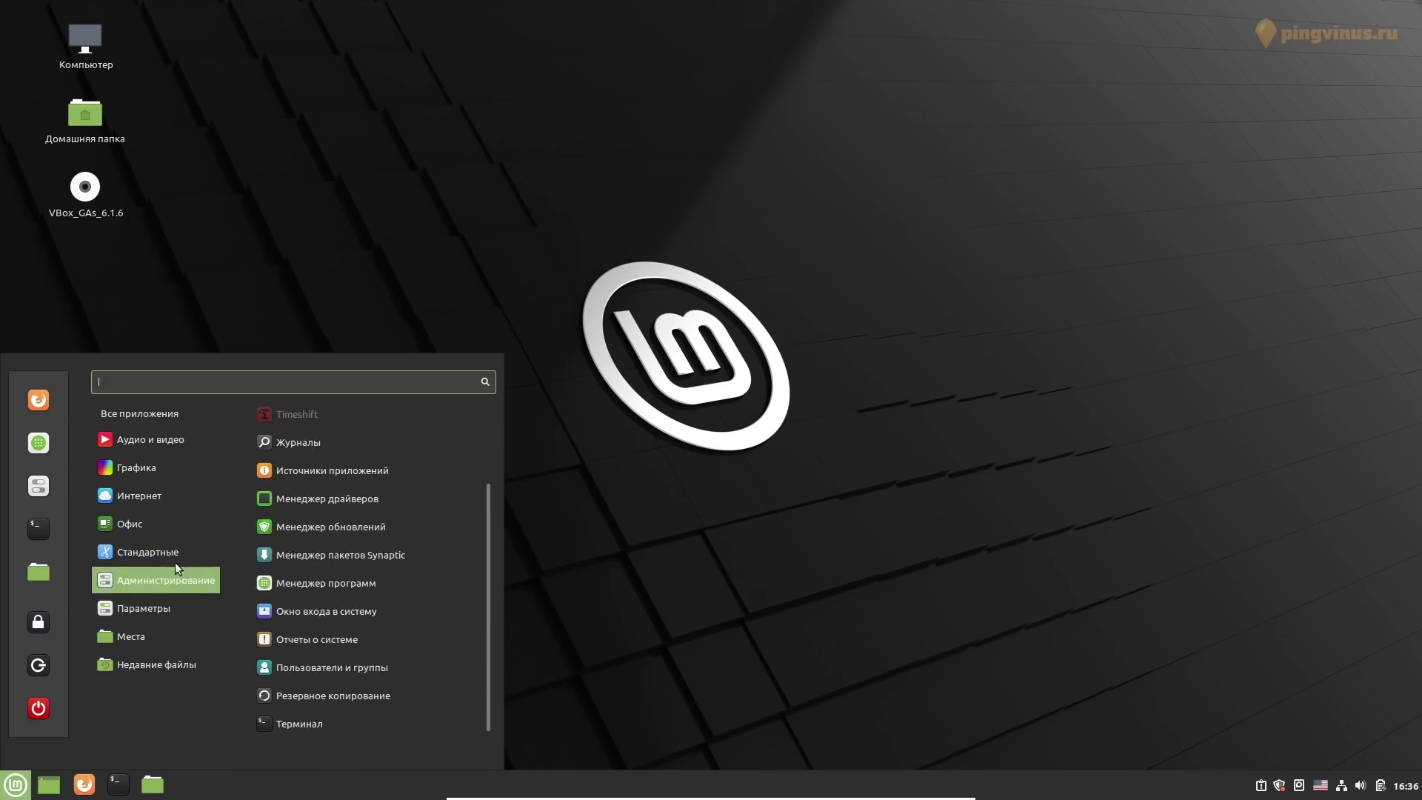
{"action": "mouse_move", "coordinate": [158, 526]}
{"action": "left_click", "coordinate": [52, 530]}
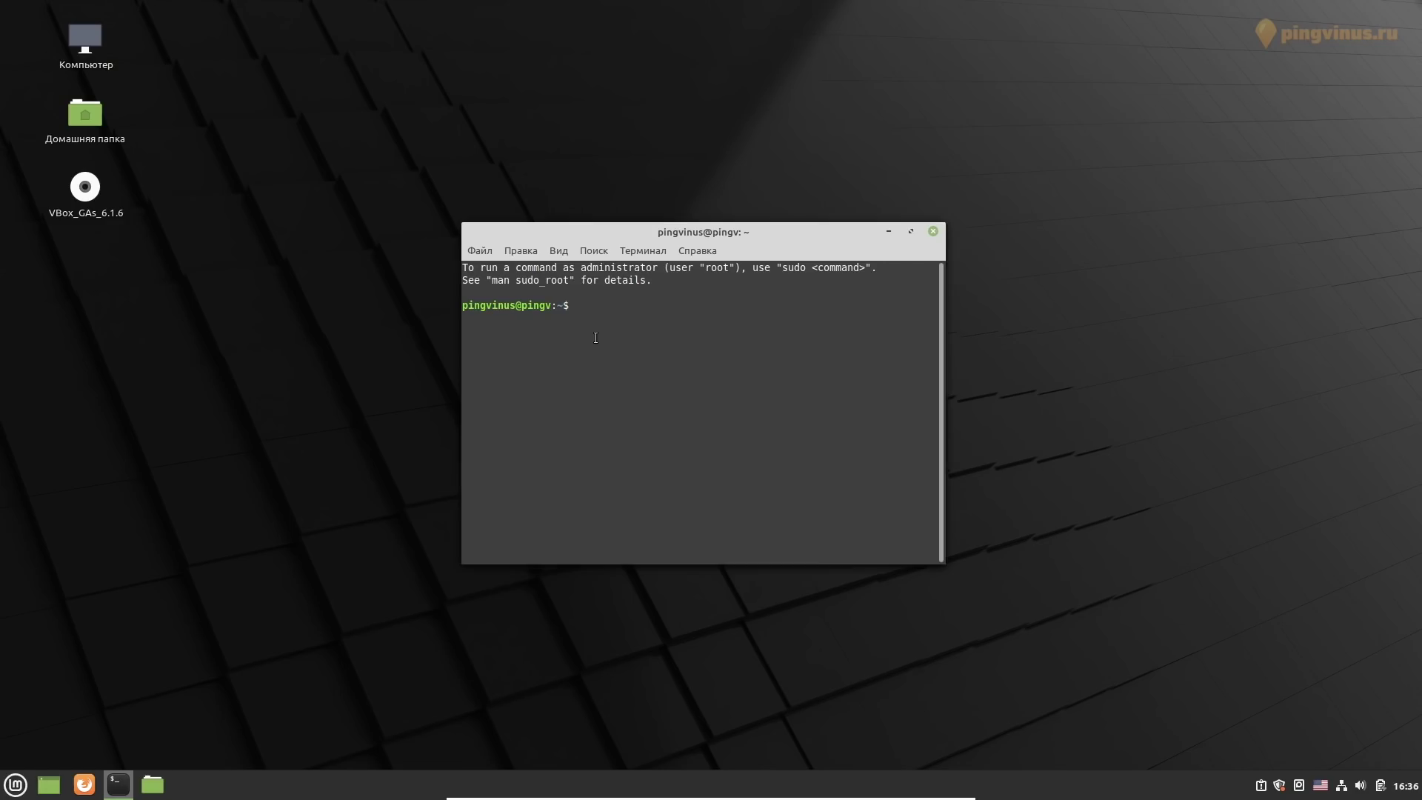
Run uname -a and lsb_release -a to show kernel and release details
{"action": "type", "text": "uname -a"}
{"action": "key", "text": "Return"}
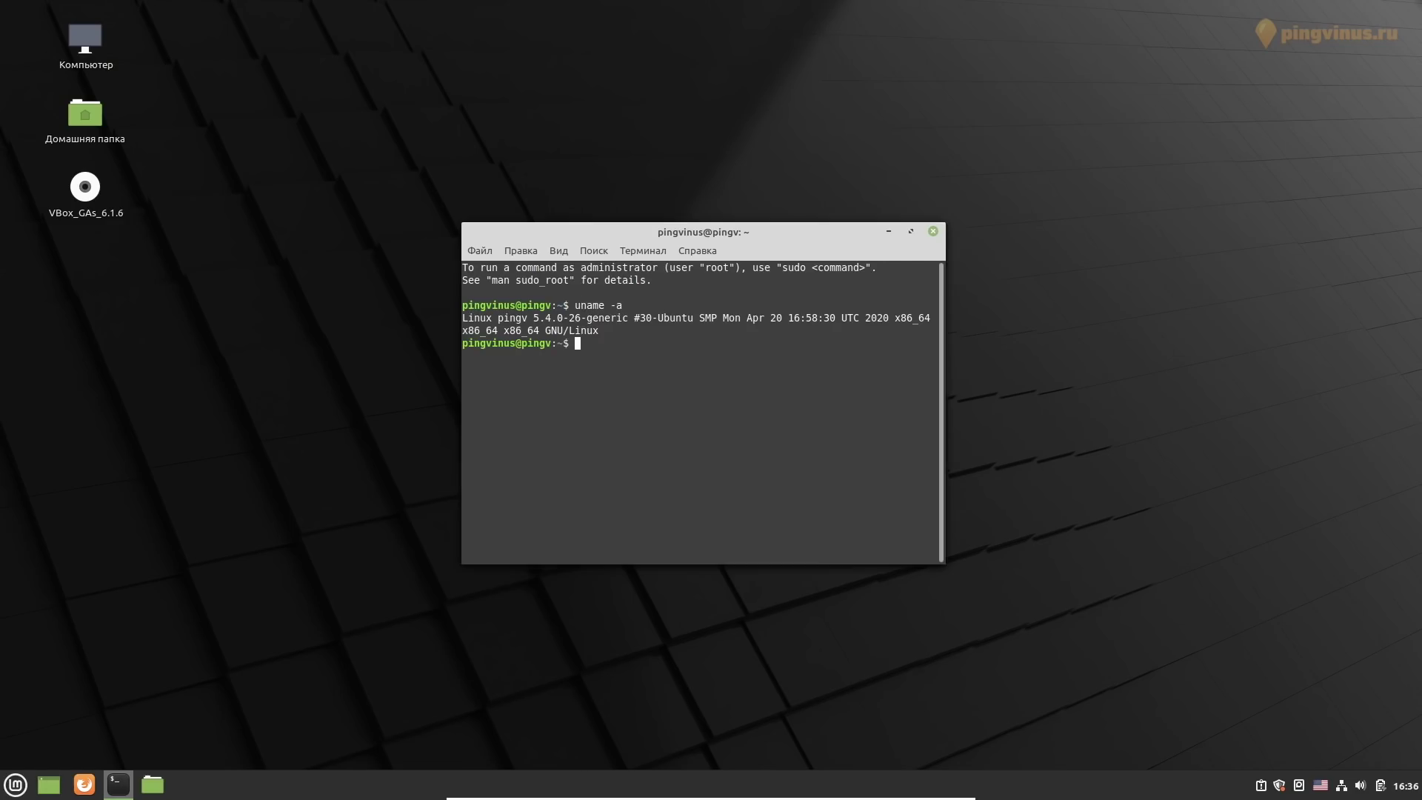
{"action": "key", "text": "Return"}
{"action": "type", "text": "lsb_release -a"}
{"action": "key", "text": "Return"}
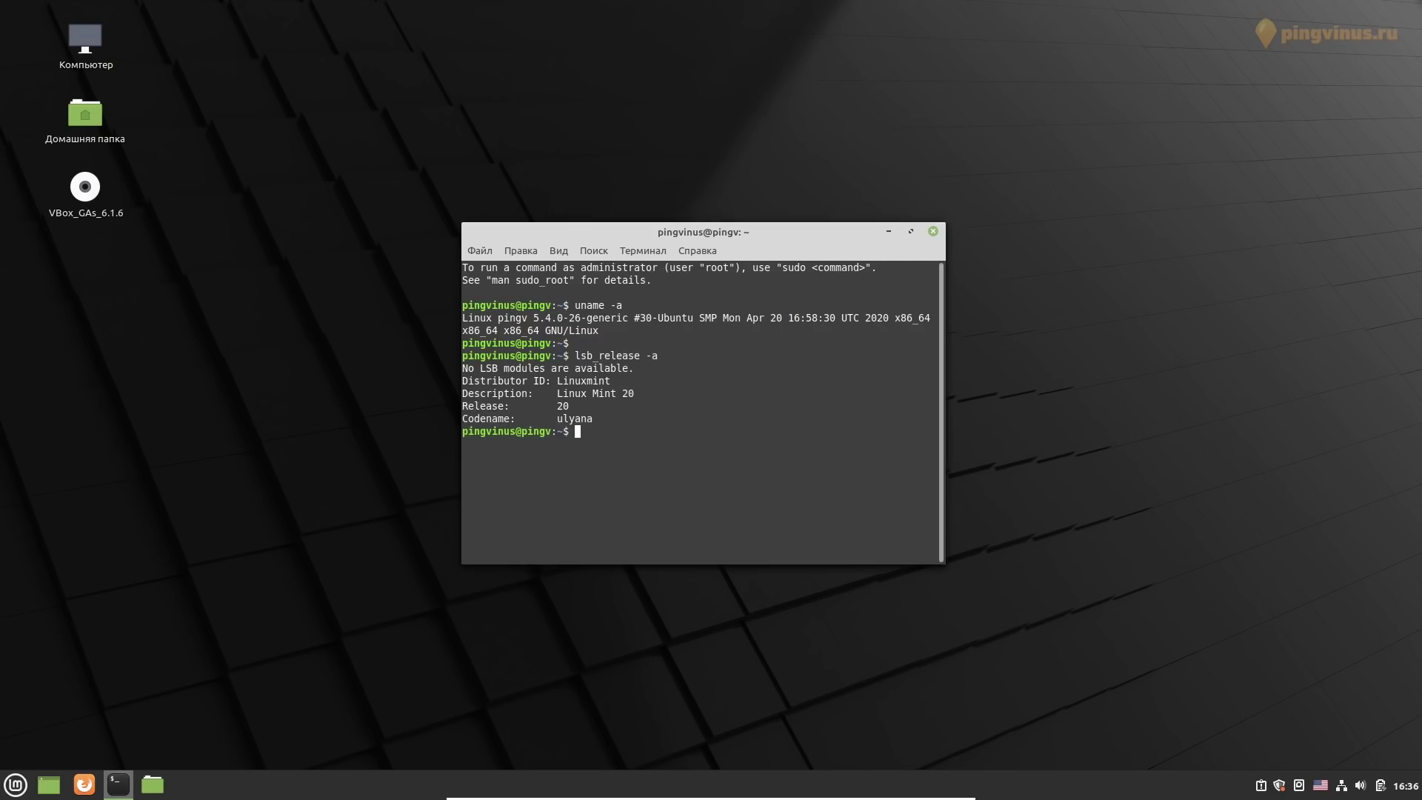
Enlarge the text, highlight kernel 5.4, release 20 and codename ulyana, then close the terminal
{"action": "key", "text": "ctrl+plus"}
{"action": "key", "text": "ctrl+plus"}
{"action": "key", "text": "ctrl+plus"}
{"action": "key", "text": "ctrl+plus"}
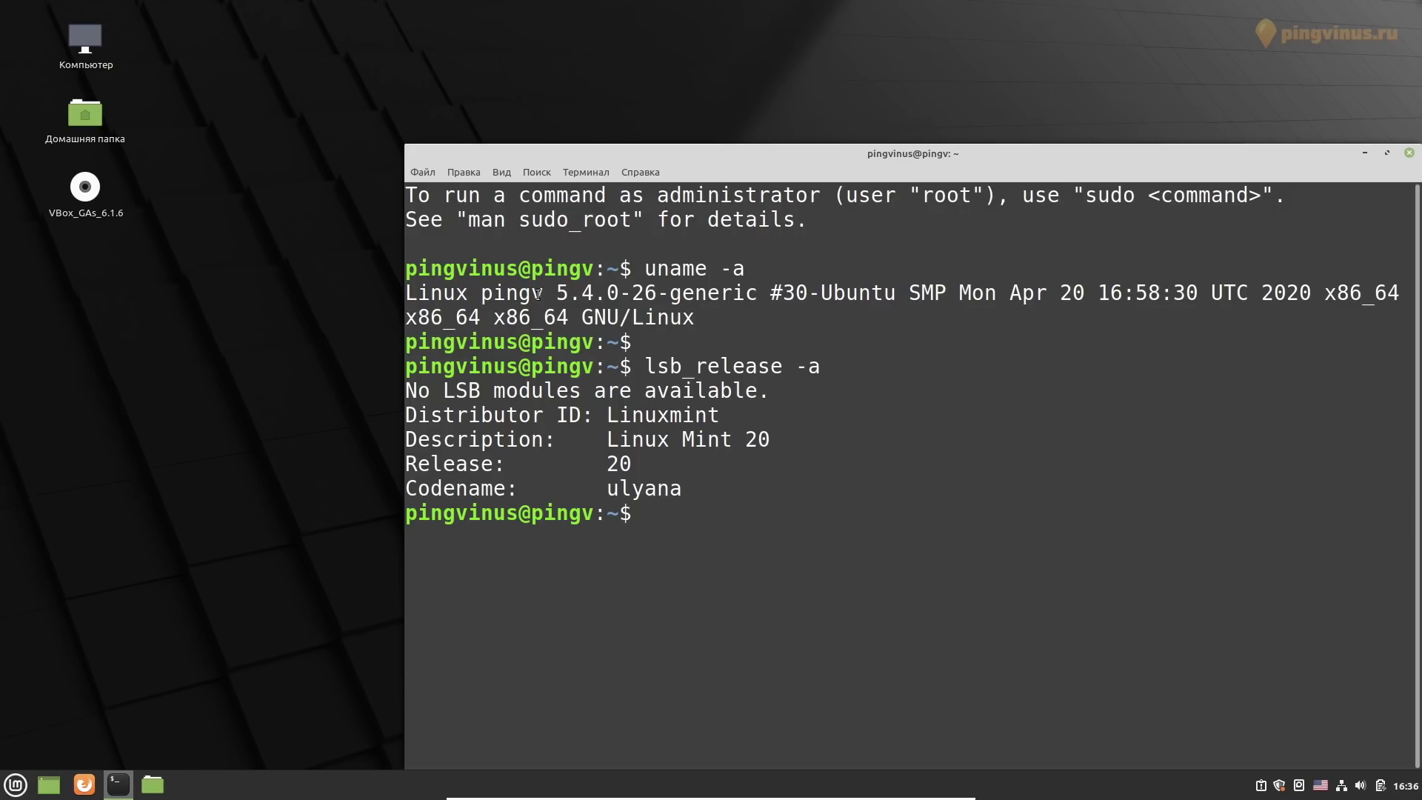
{"action": "left_click_drag", "start_coordinate": [557, 292], "coordinate": [597, 290]}
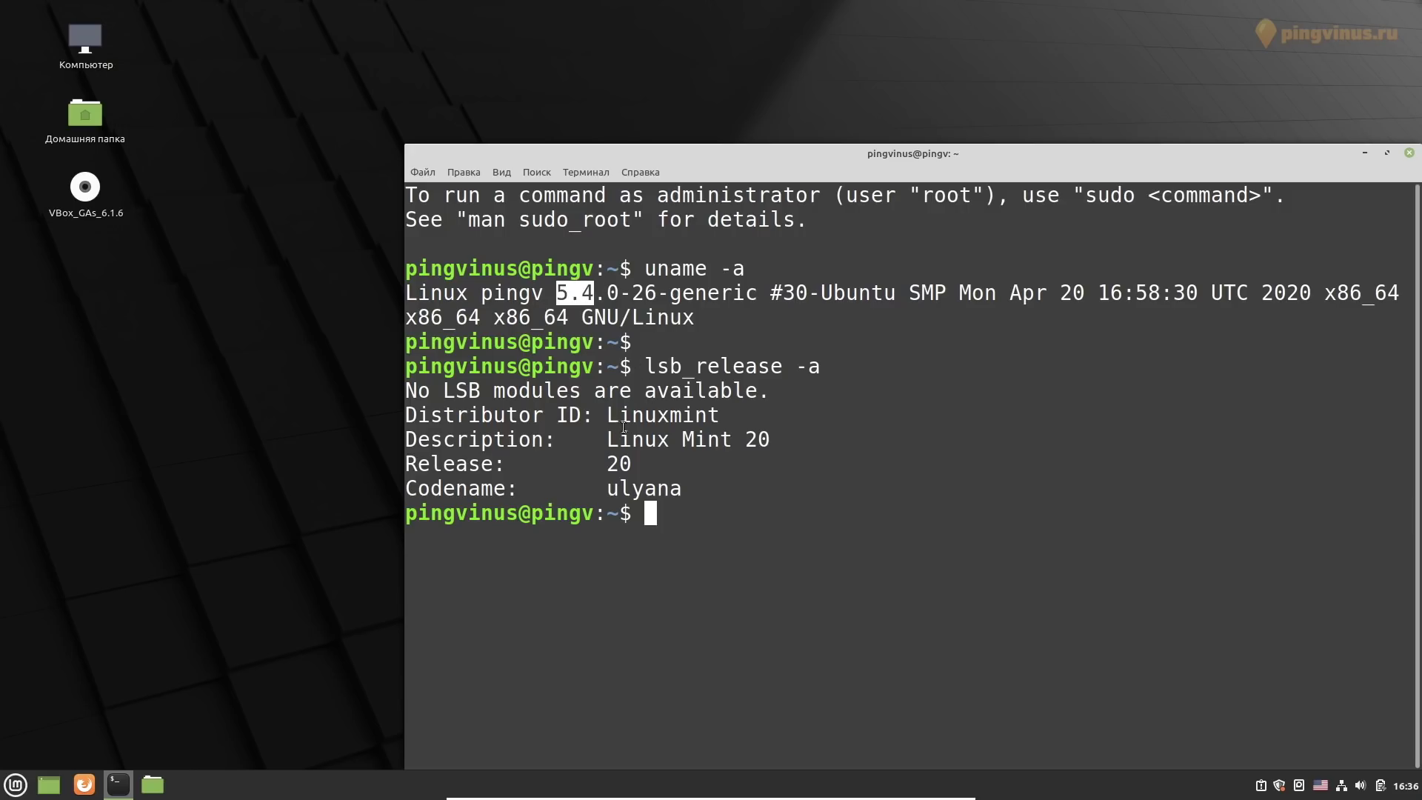
{"action": "left_click_drag", "start_coordinate": [606, 439], "coordinate": [405, 439]}
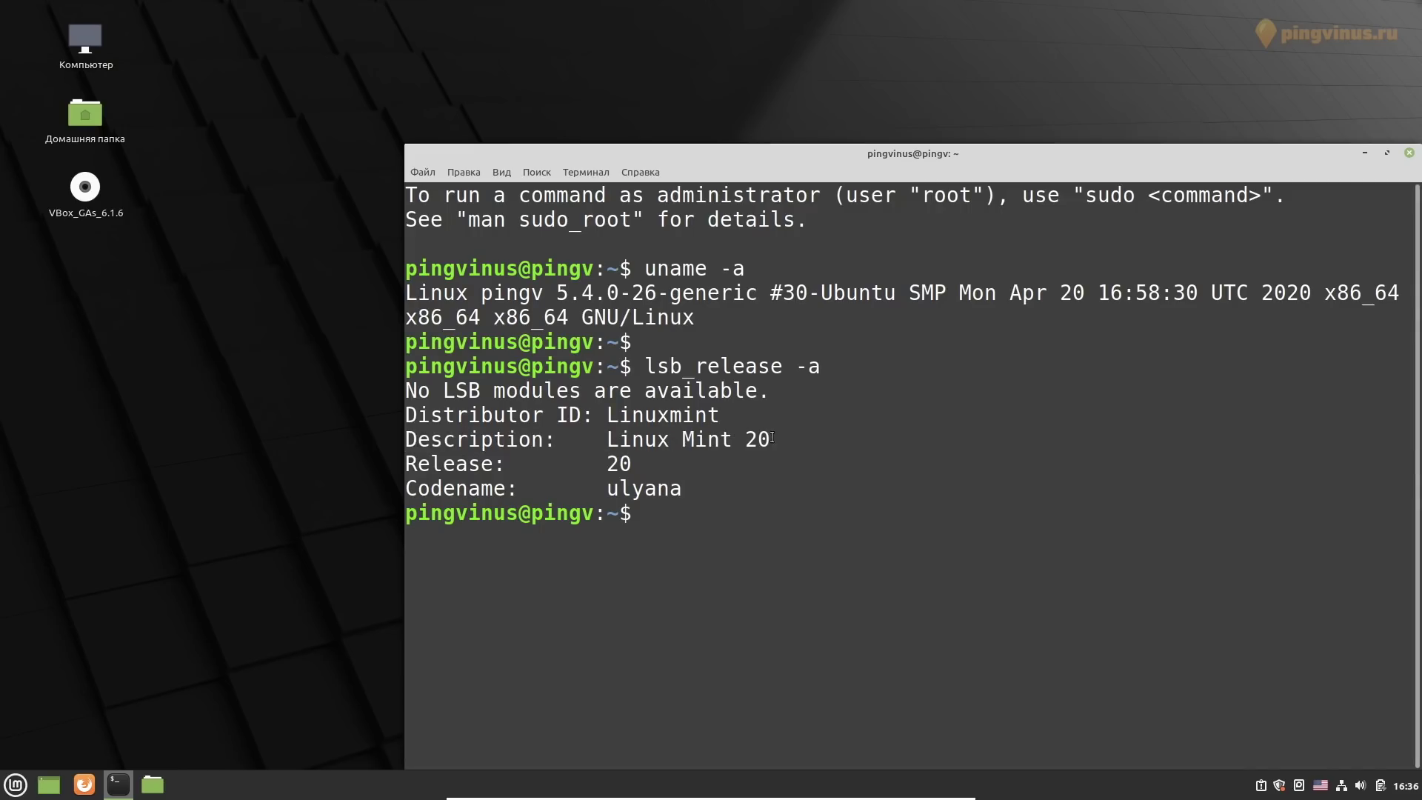
{"action": "triple_click", "coordinate": [788, 428]}
{"action": "double_click", "coordinate": [617, 464]}
{"action": "triple_click", "coordinate": [617, 463]}
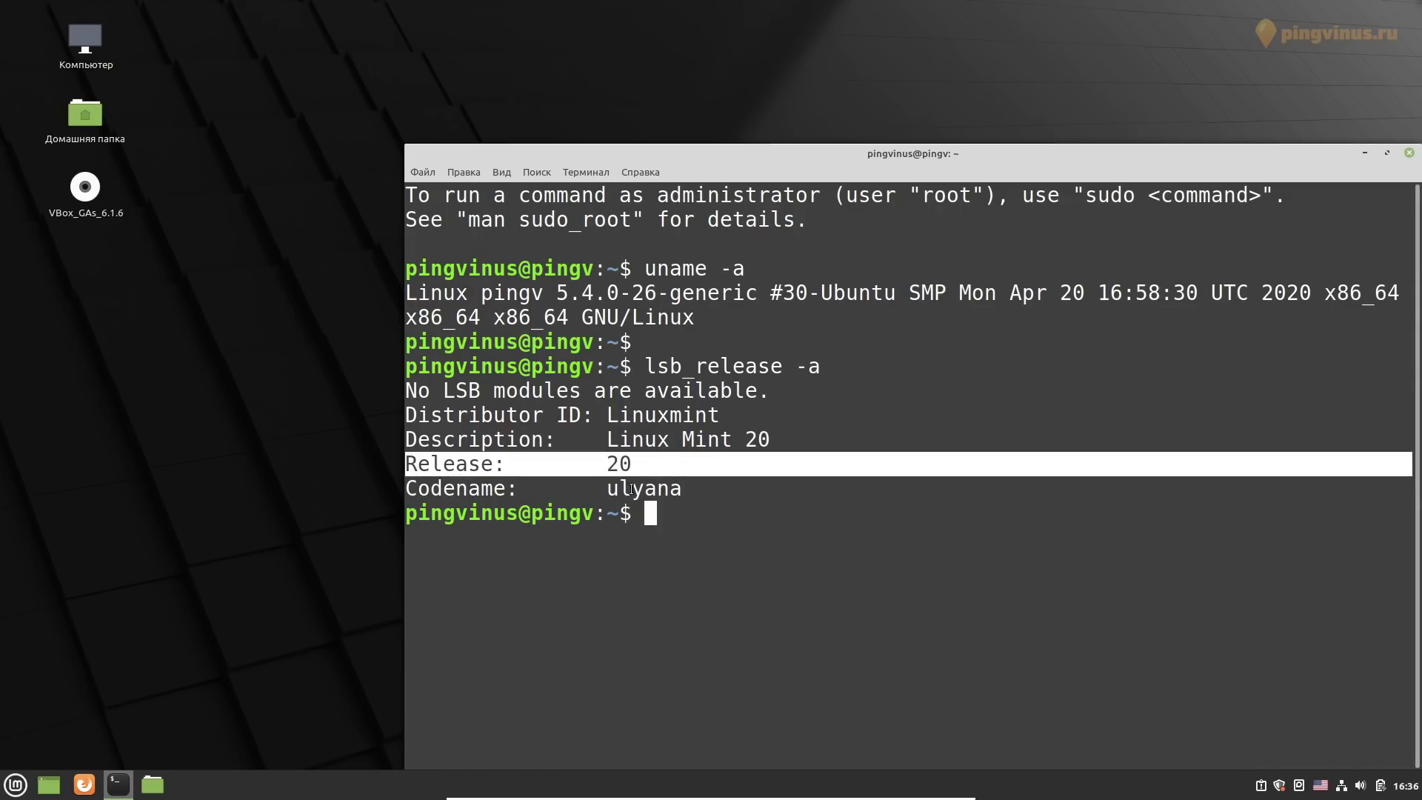
{"action": "double_click", "coordinate": [630, 488]}
{"action": "left_click", "coordinate": [735, 512]}
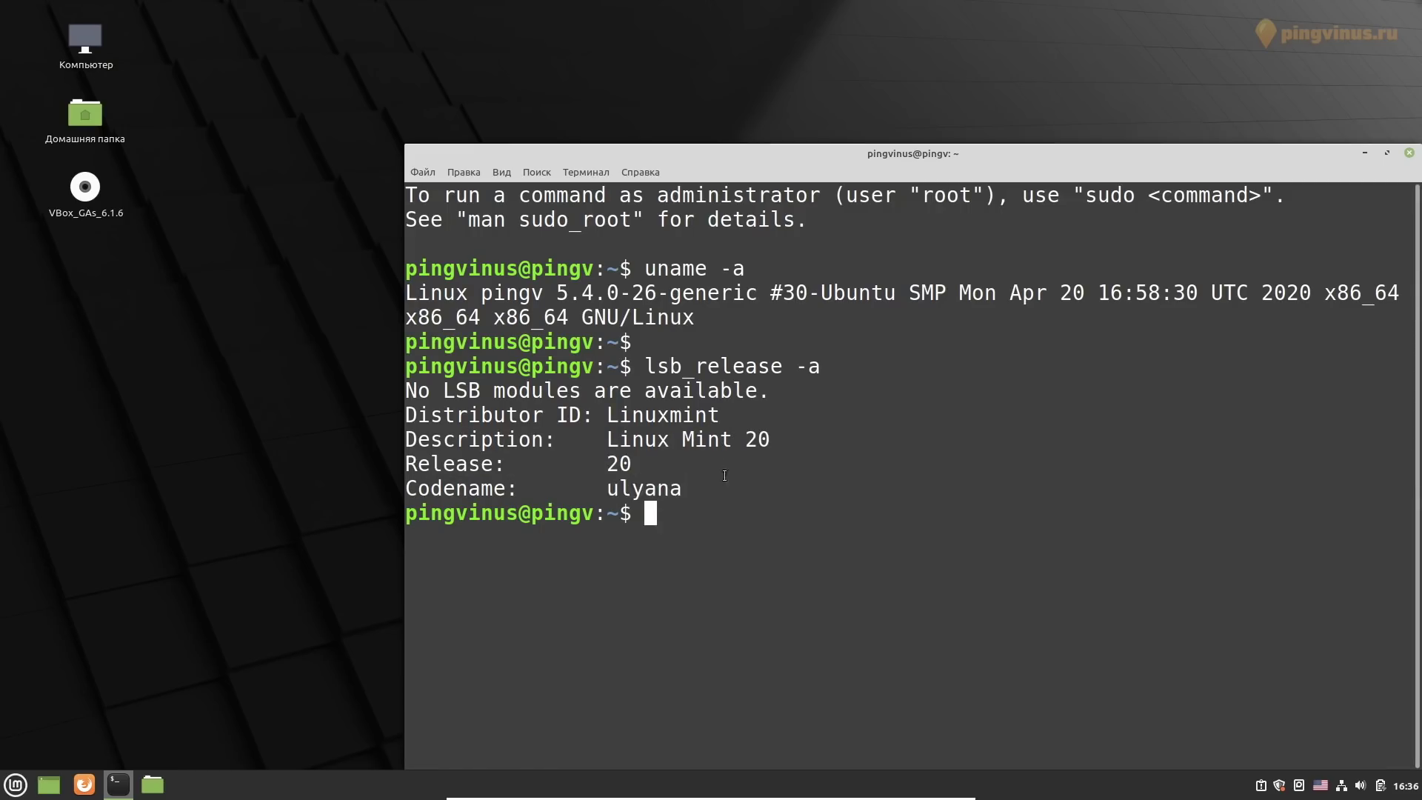
{"action": "double_click", "coordinate": [849, 290]}
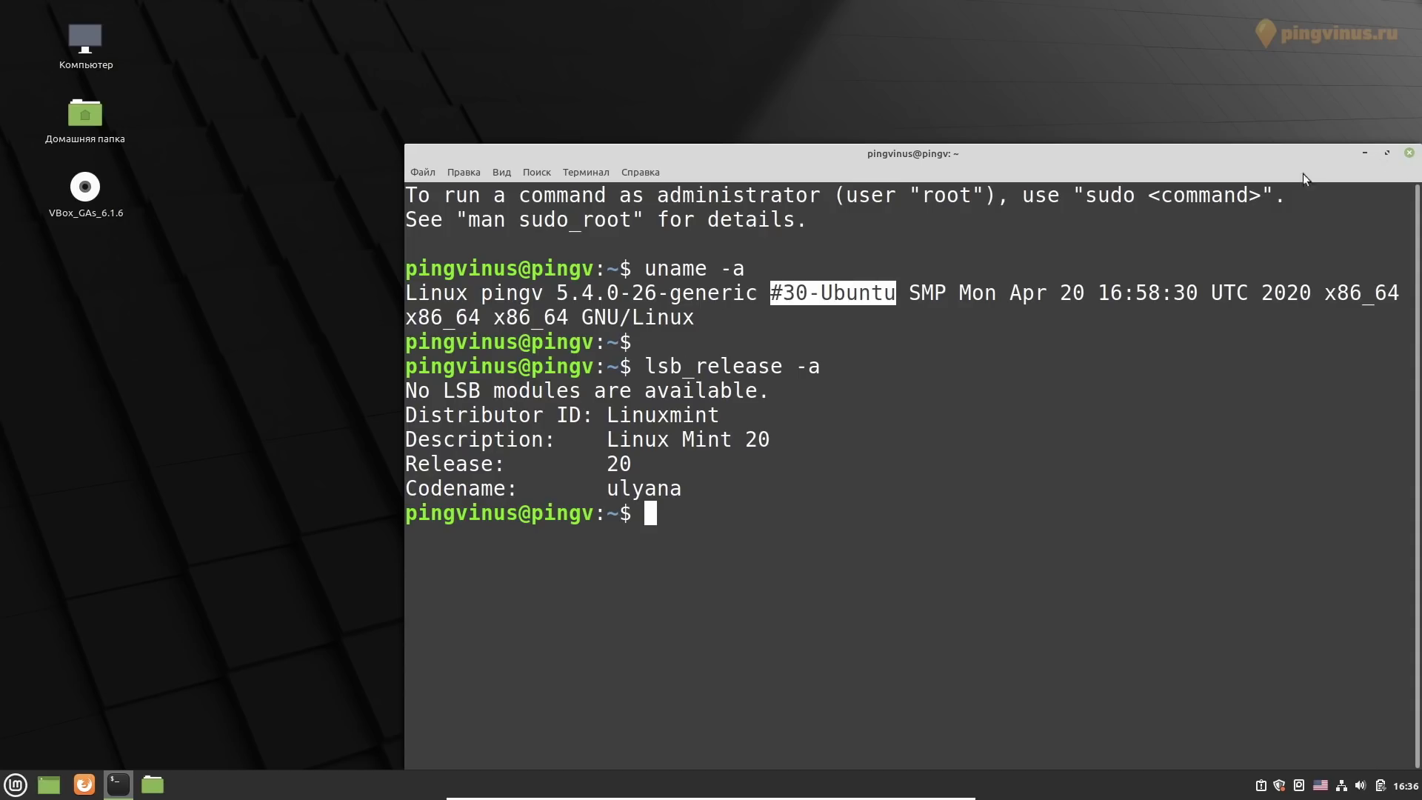
{"action": "key", "text": "alt+F4"}
{"action": "key", "text": "super"}
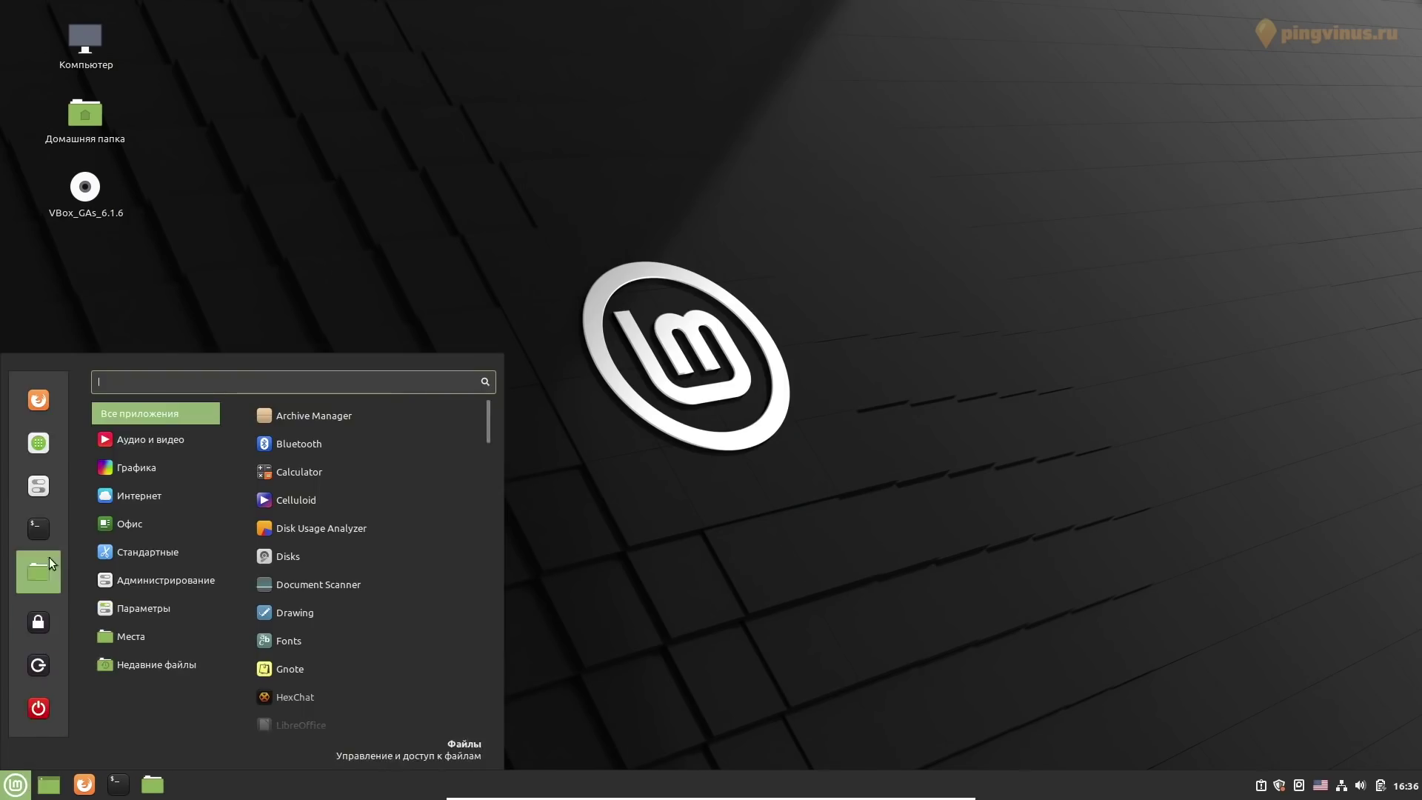
Open System Settings, view System Info showing Linux Mint 20 Cinnamon, then return to the overview
{"action": "left_click", "coordinate": [49, 498]}
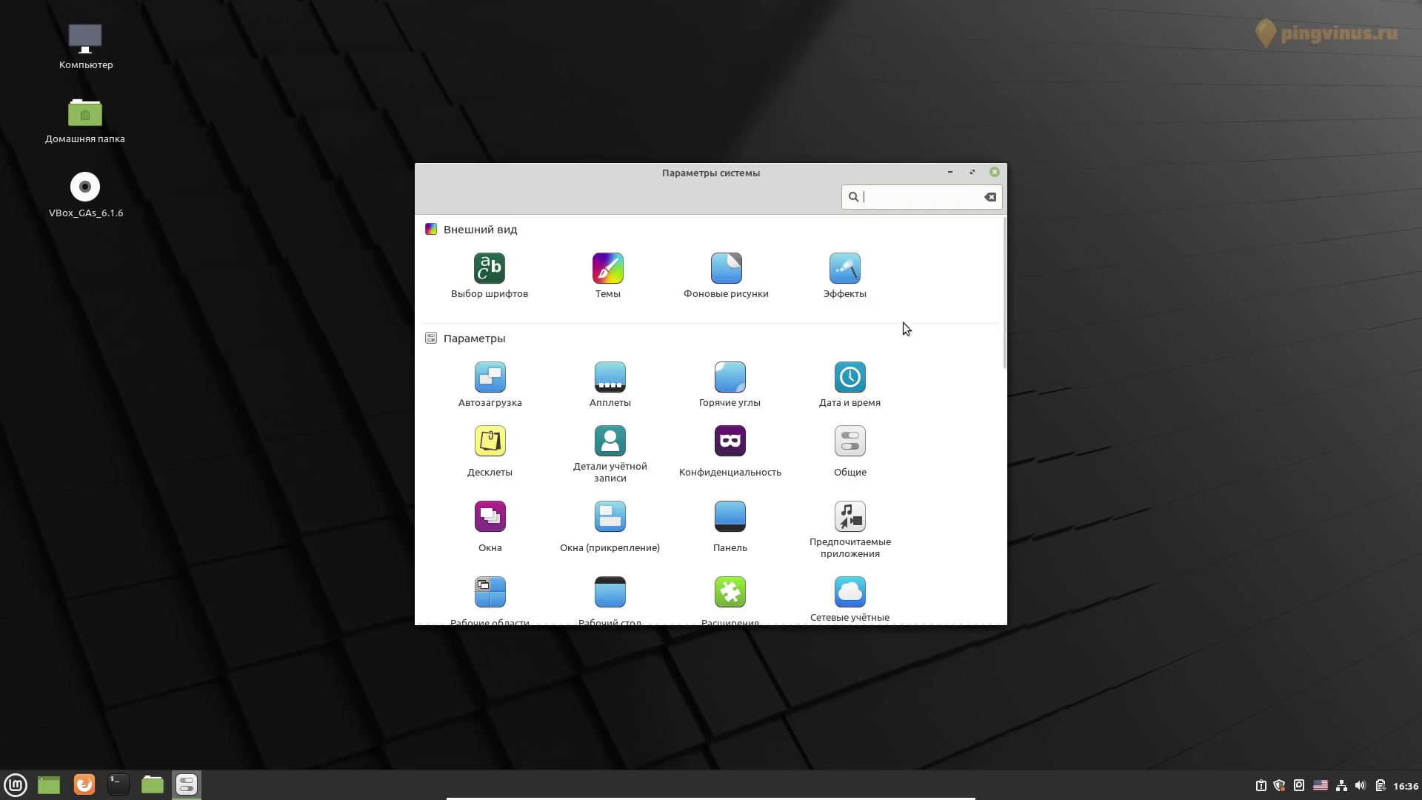
{"action": "left_click_drag", "start_coordinate": [1001, 287], "coordinate": [996, 528]}
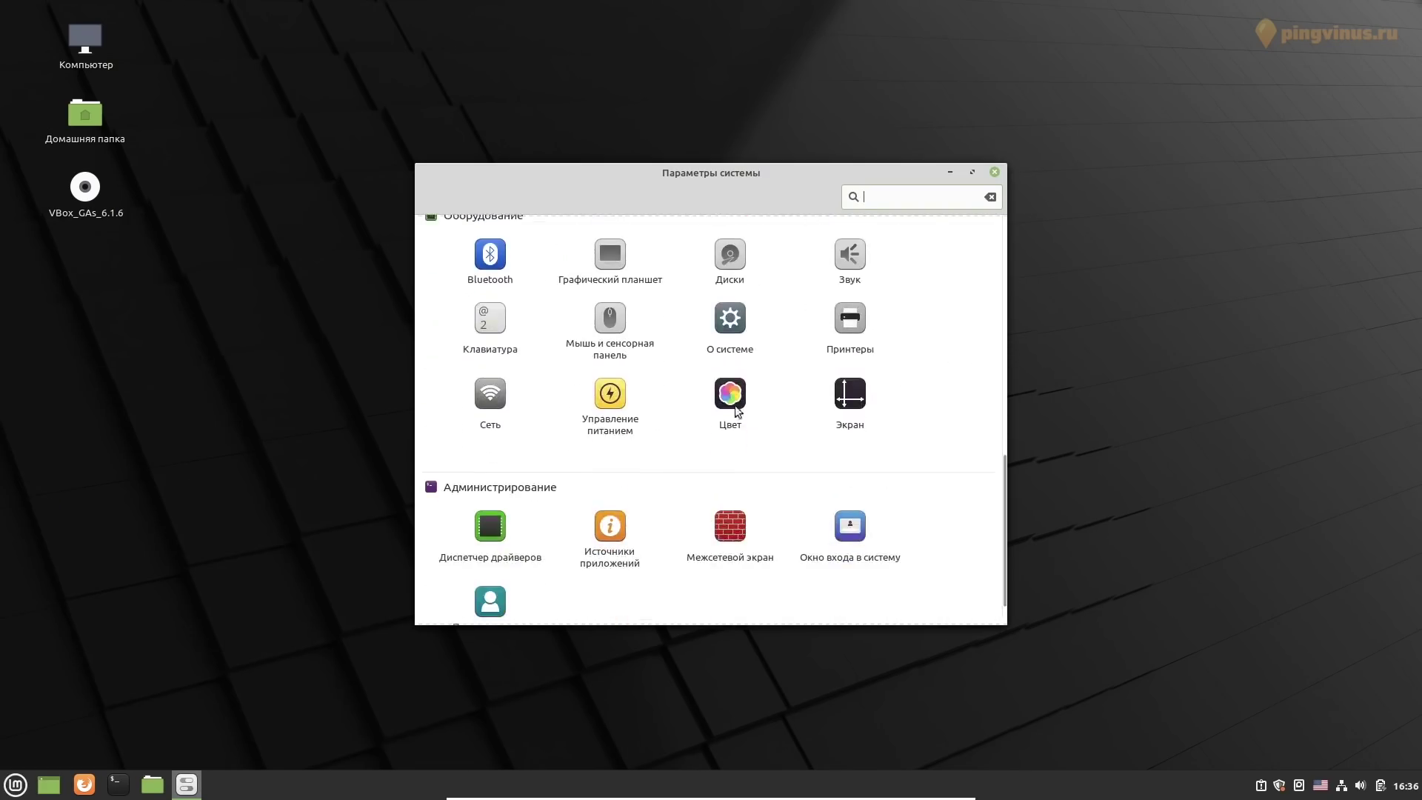
{"action": "left_click", "coordinate": [730, 326]}
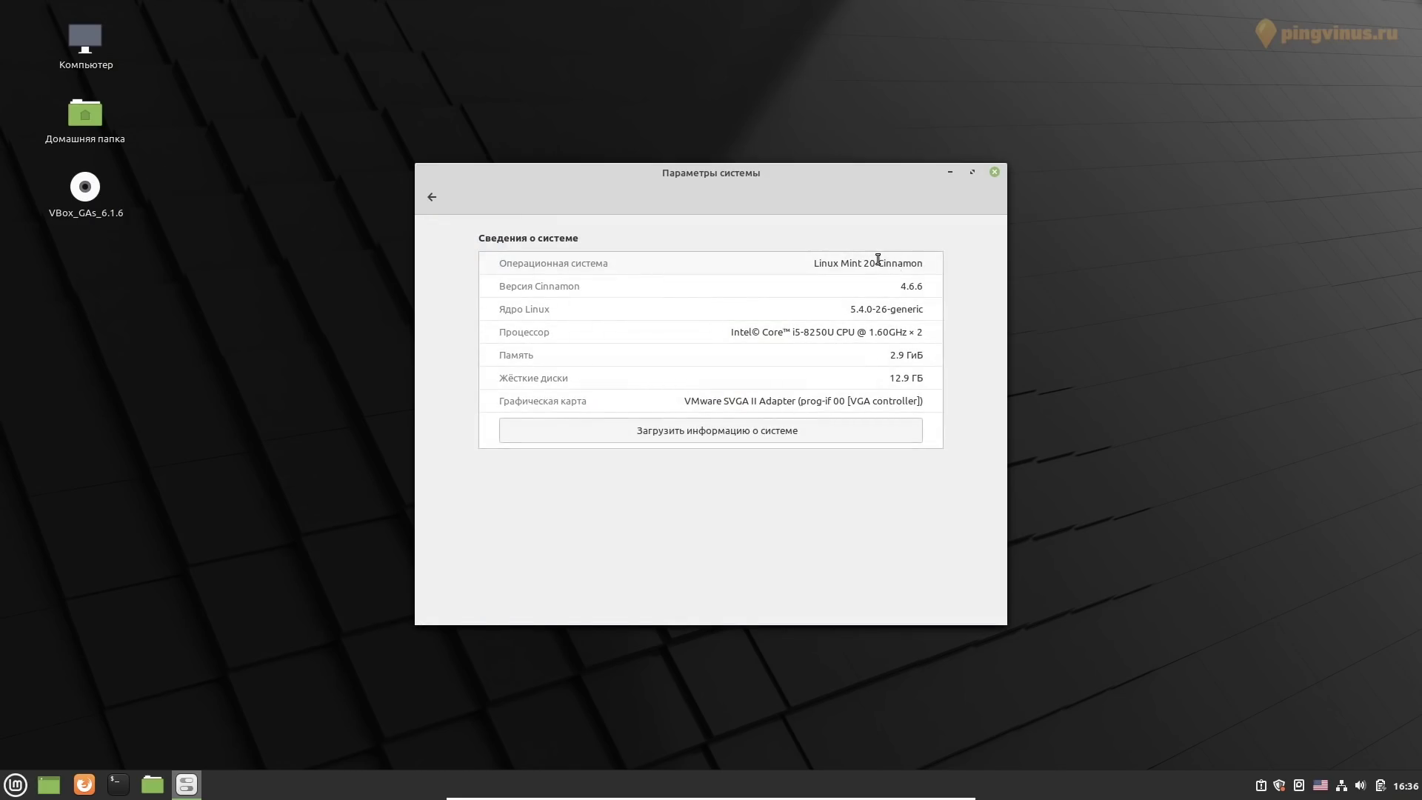
{"action": "left_click_drag", "start_coordinate": [877, 263], "coordinate": [968, 268]}
{"action": "key", "text": "BackSpace"}
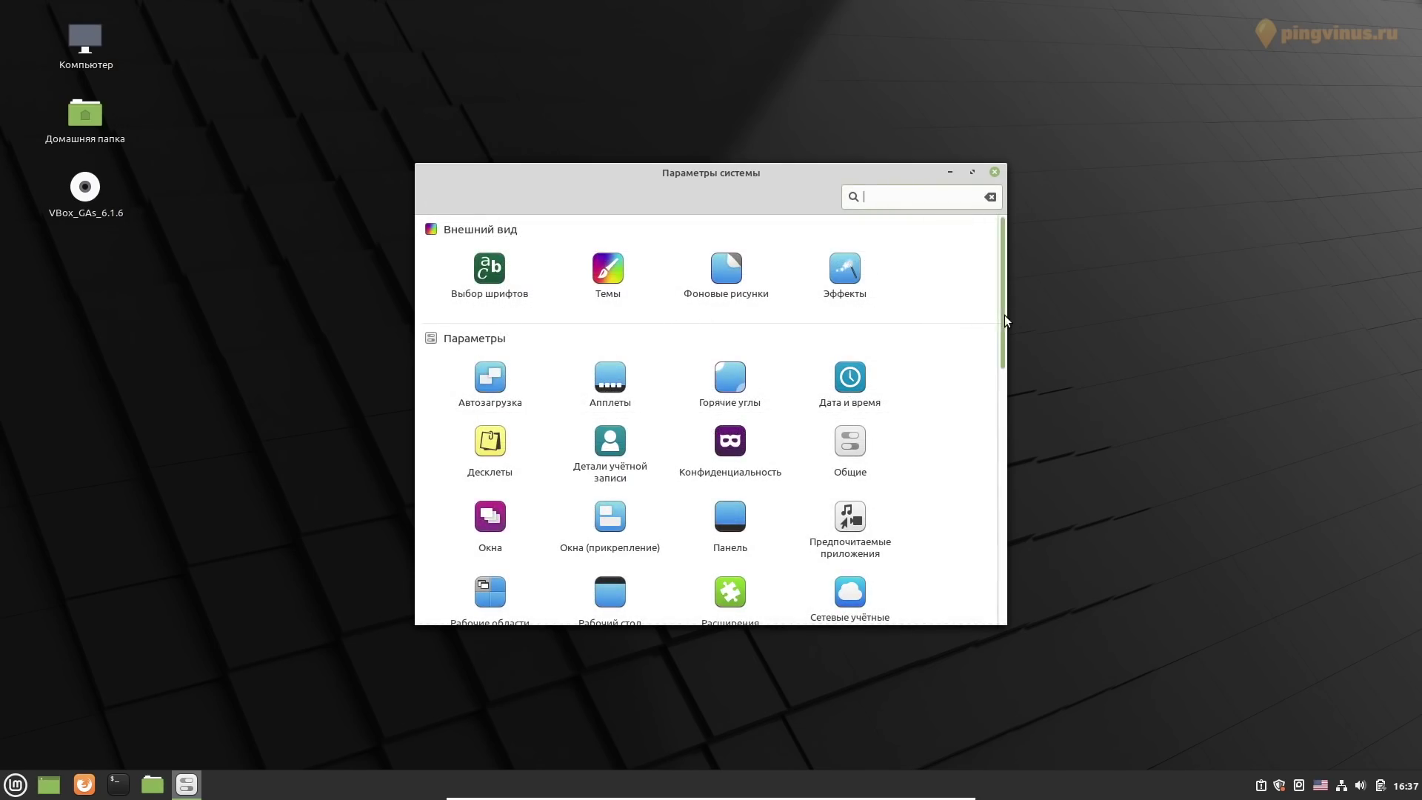
{"action": "left_click_drag", "start_coordinate": [1004, 314], "coordinate": [984, 574]}
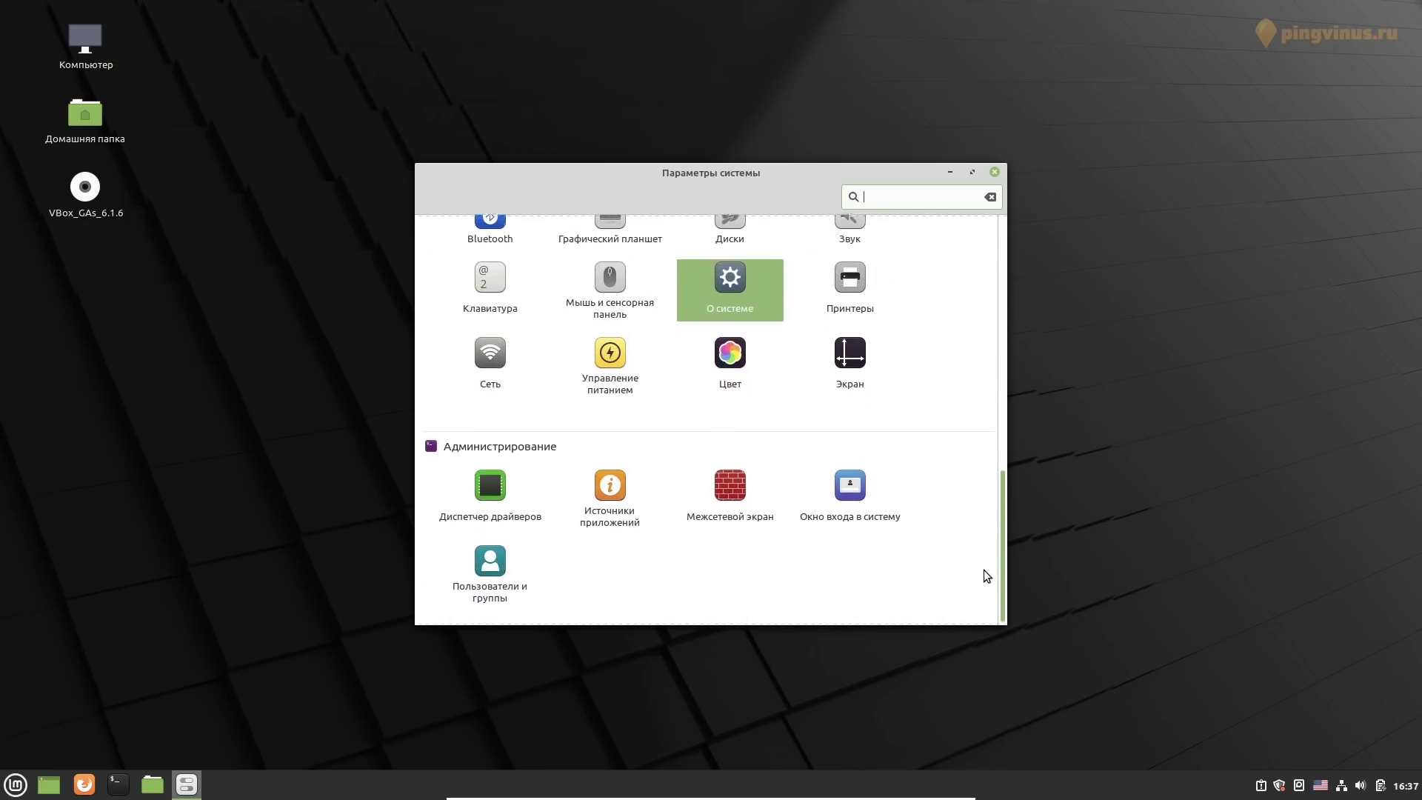
Keep Display at Automatic (1x) scale, normal rotation, 1920 x 1080 and 59,96 Гц, then close it
{"action": "left_click", "coordinate": [856, 357]}
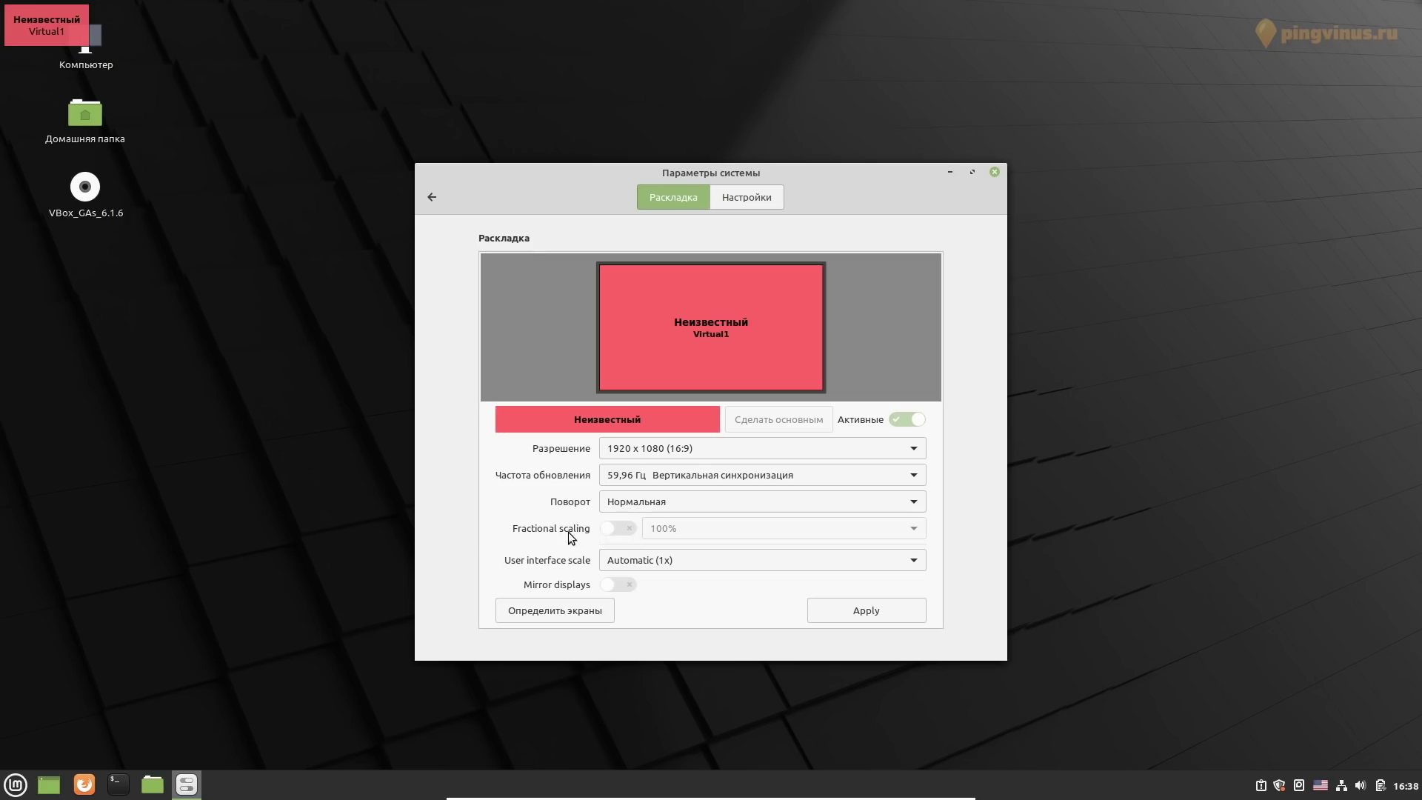
{"action": "left_click", "coordinate": [619, 559]}
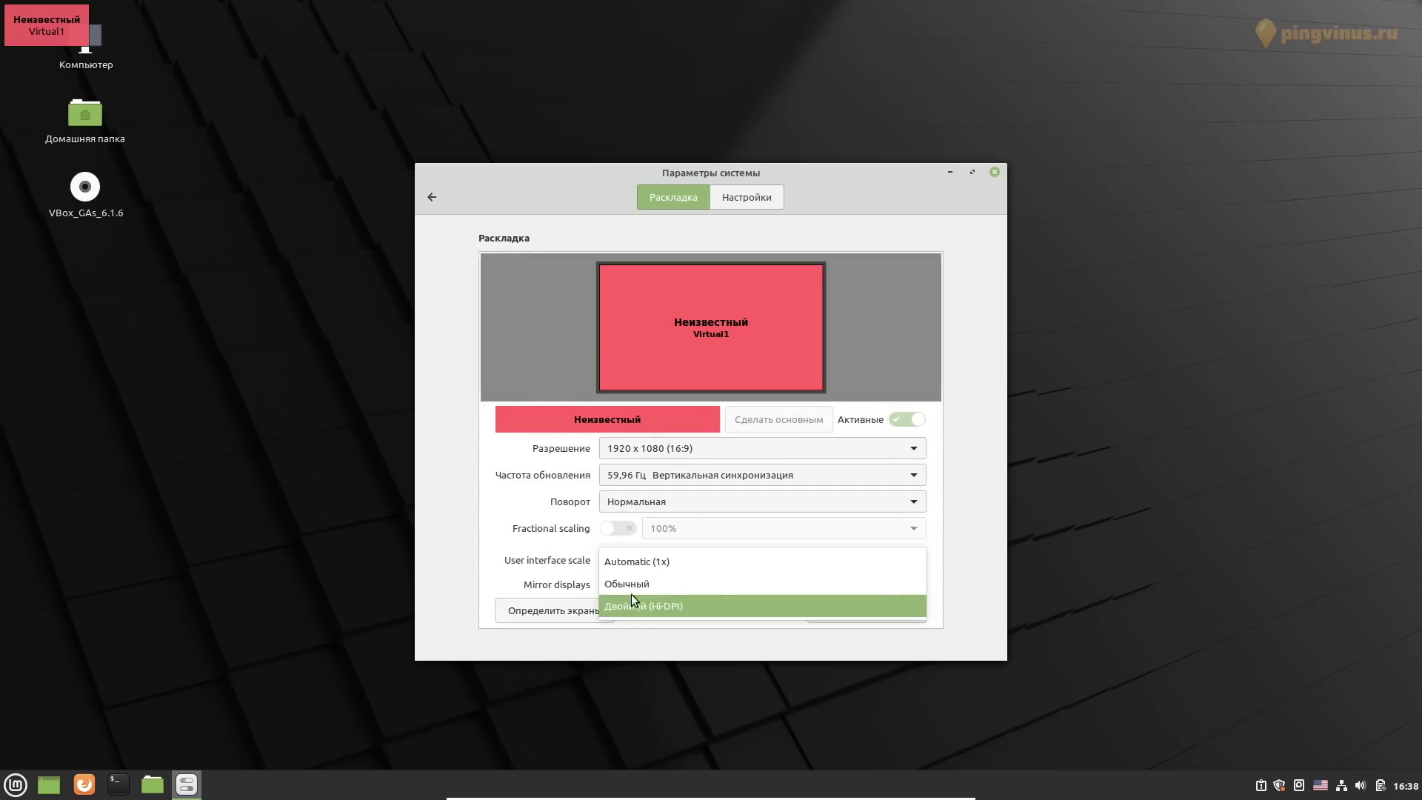
{"action": "left_click", "coordinate": [571, 565]}
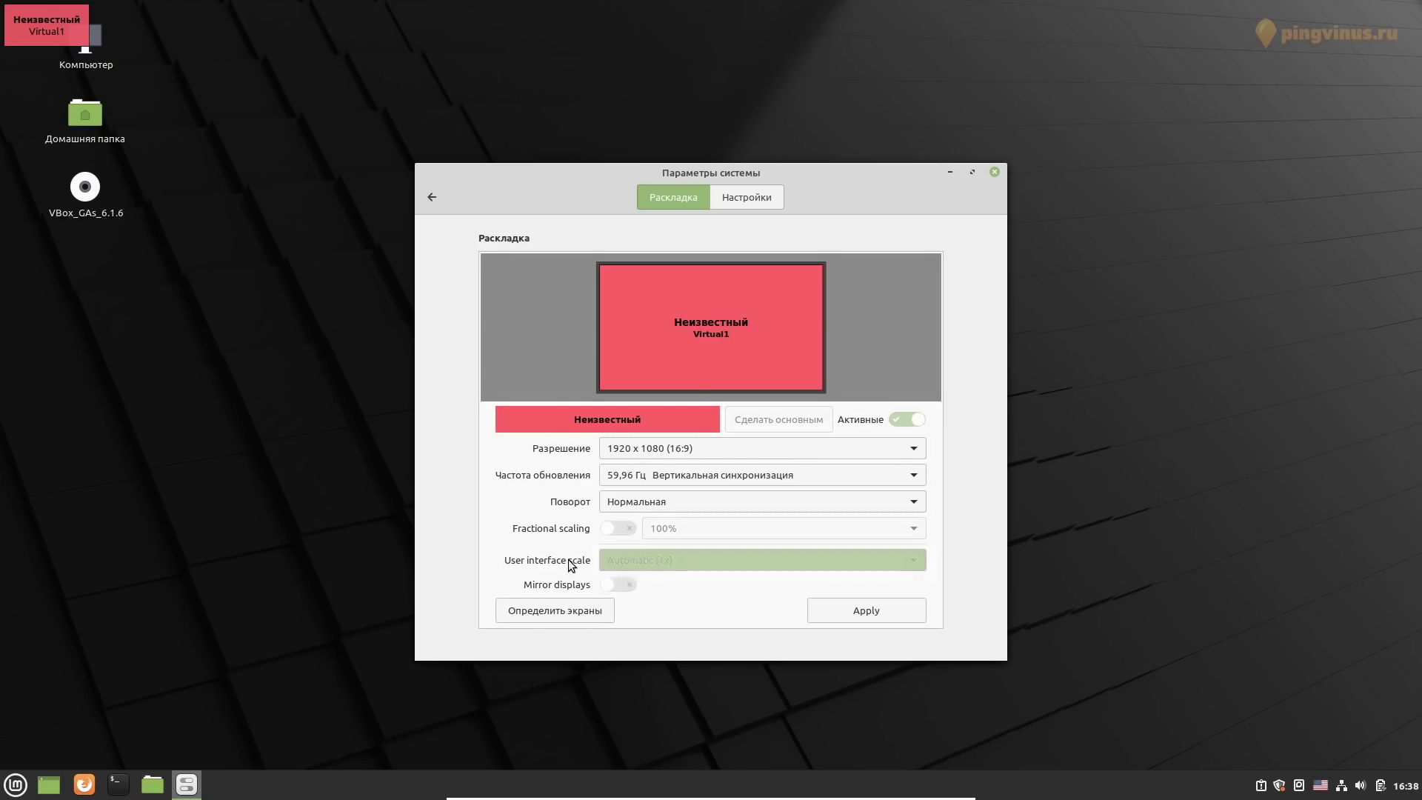
{"action": "left_click", "coordinate": [617, 504]}
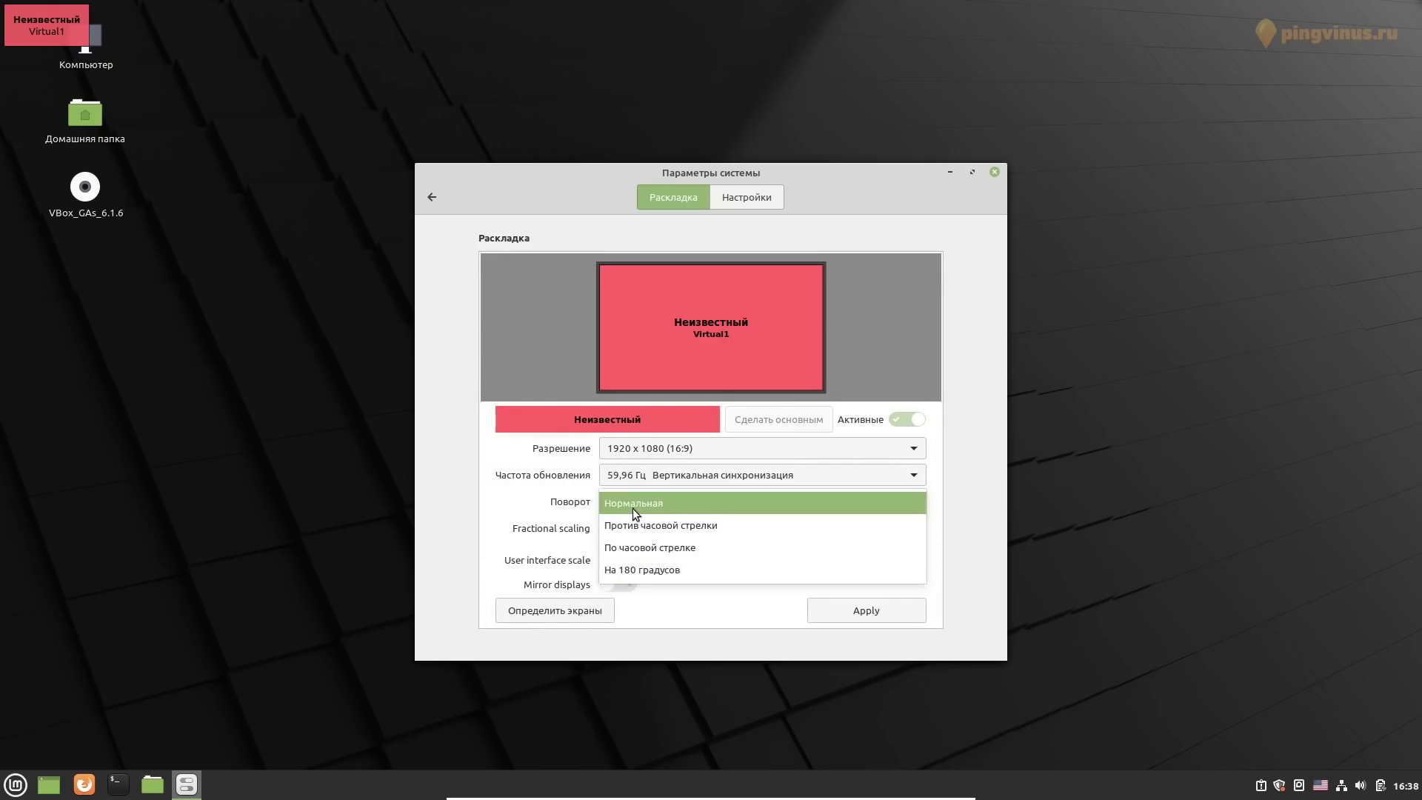
{"action": "left_click", "coordinate": [632, 506]}
{"action": "left_click", "coordinate": [652, 448]}
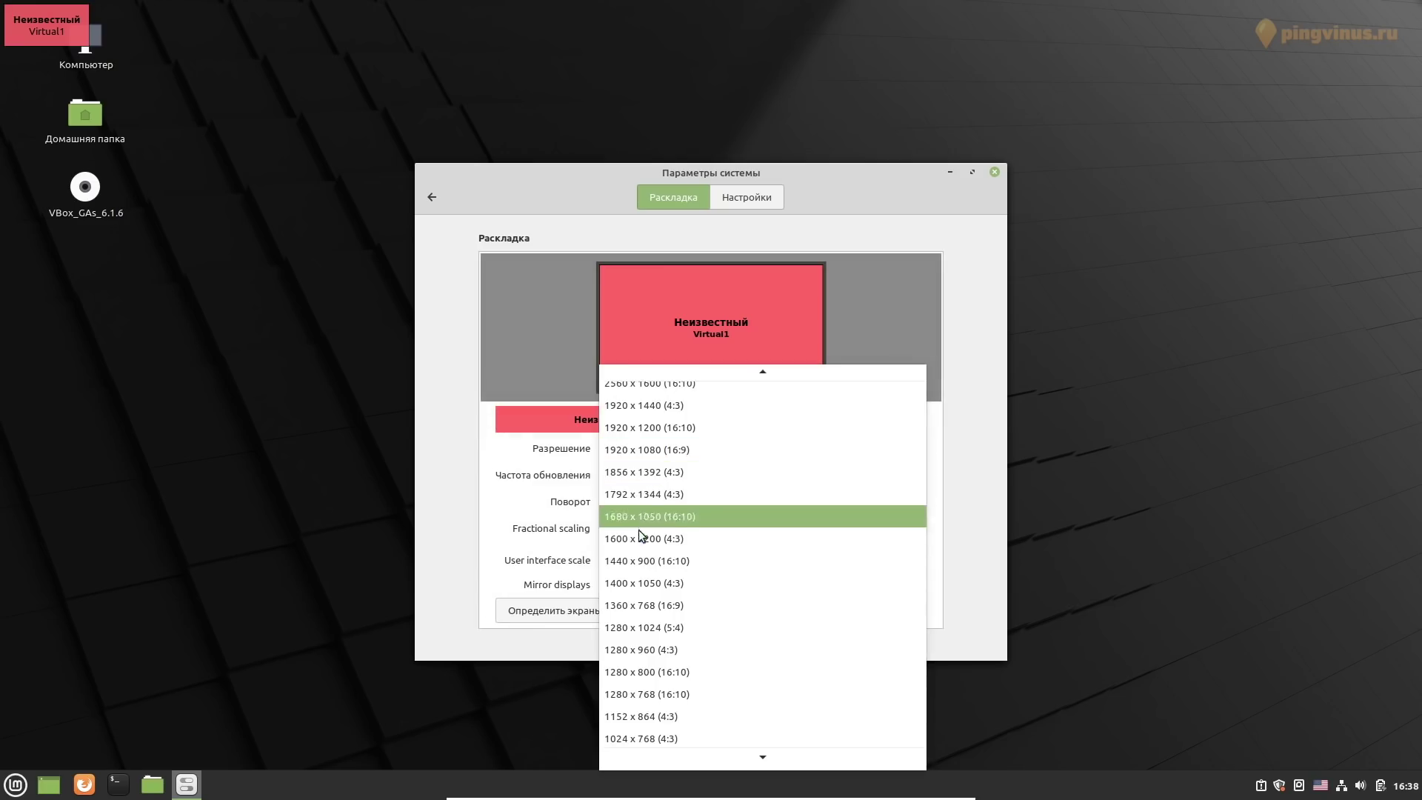
{"action": "left_click", "coordinate": [555, 538]}
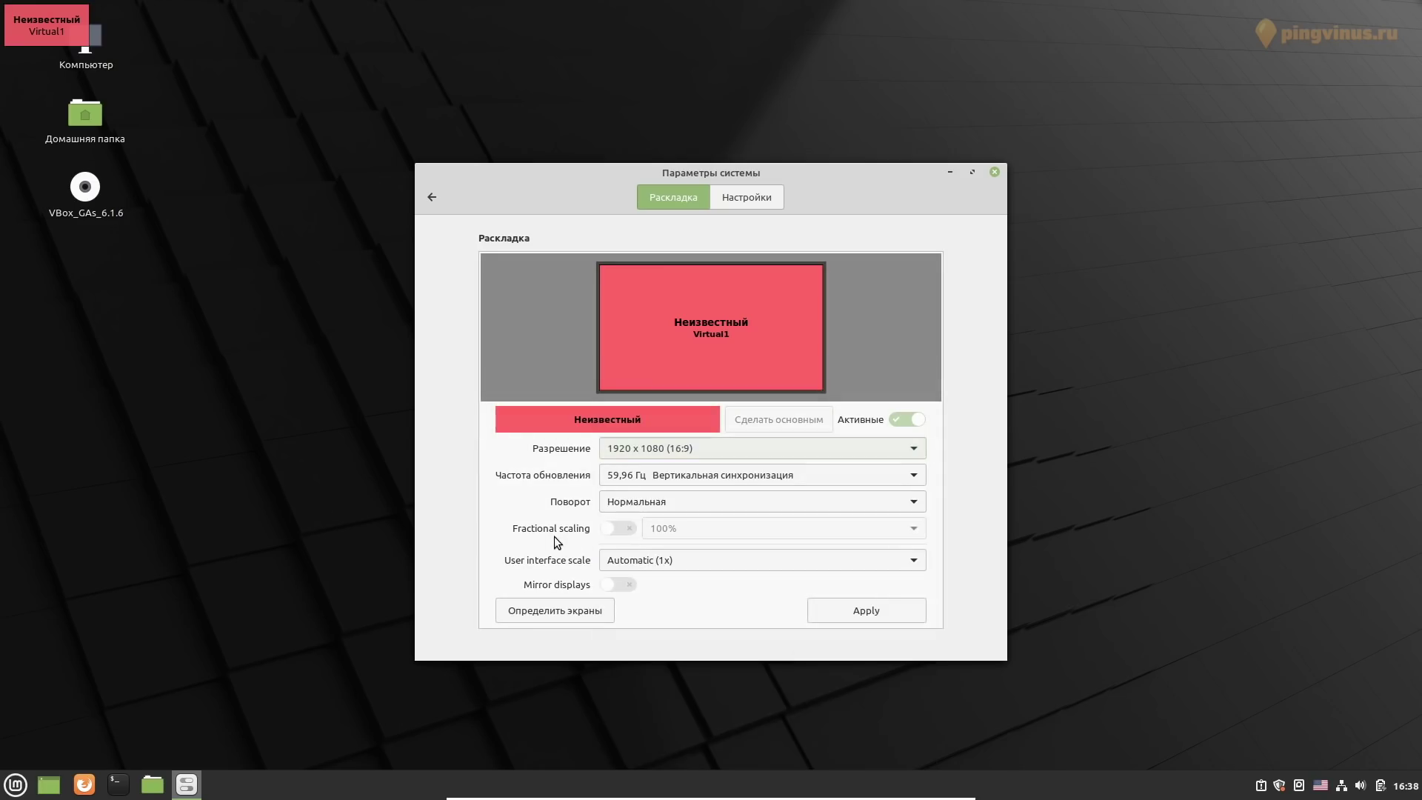
{"action": "left_click", "coordinate": [632, 473]}
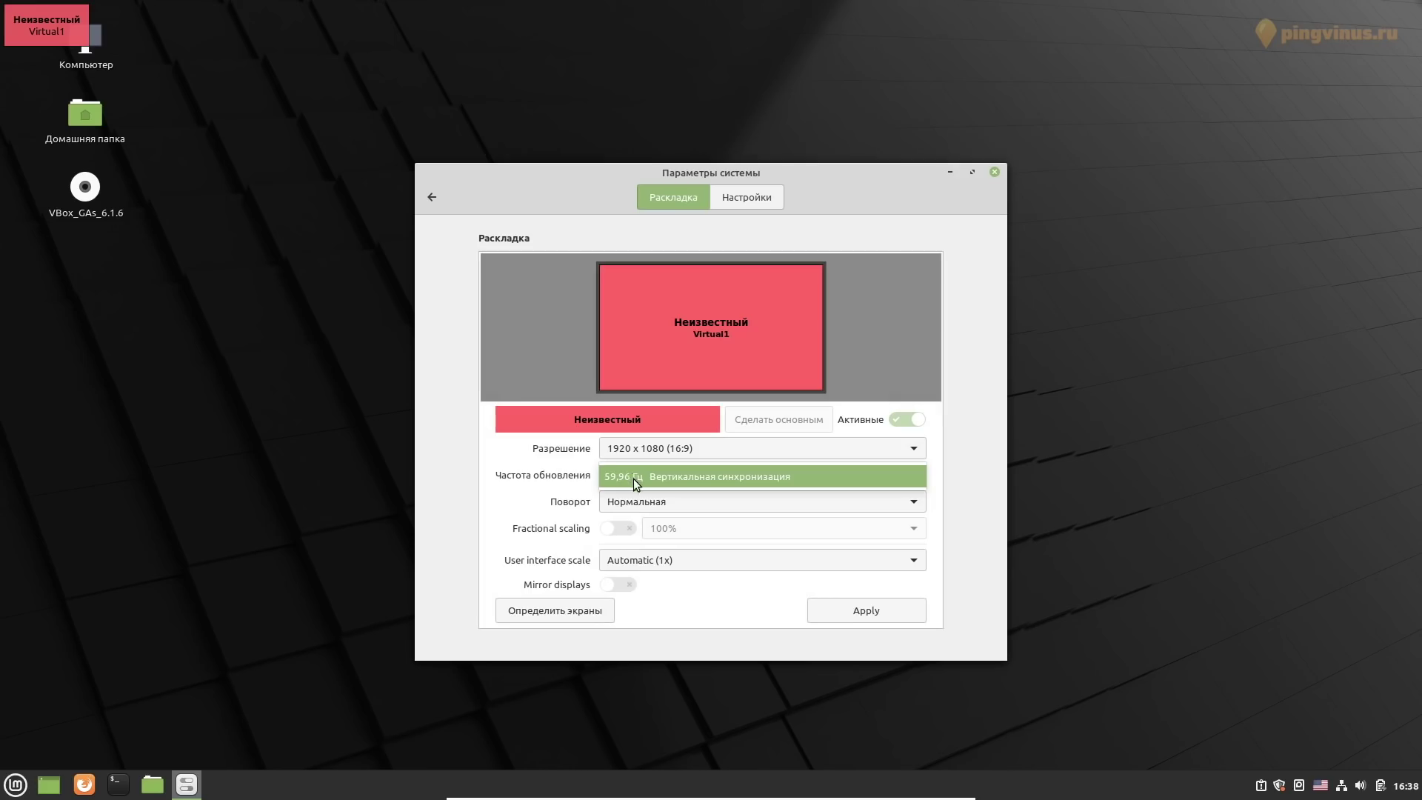
{"action": "left_click", "coordinate": [627, 483]}
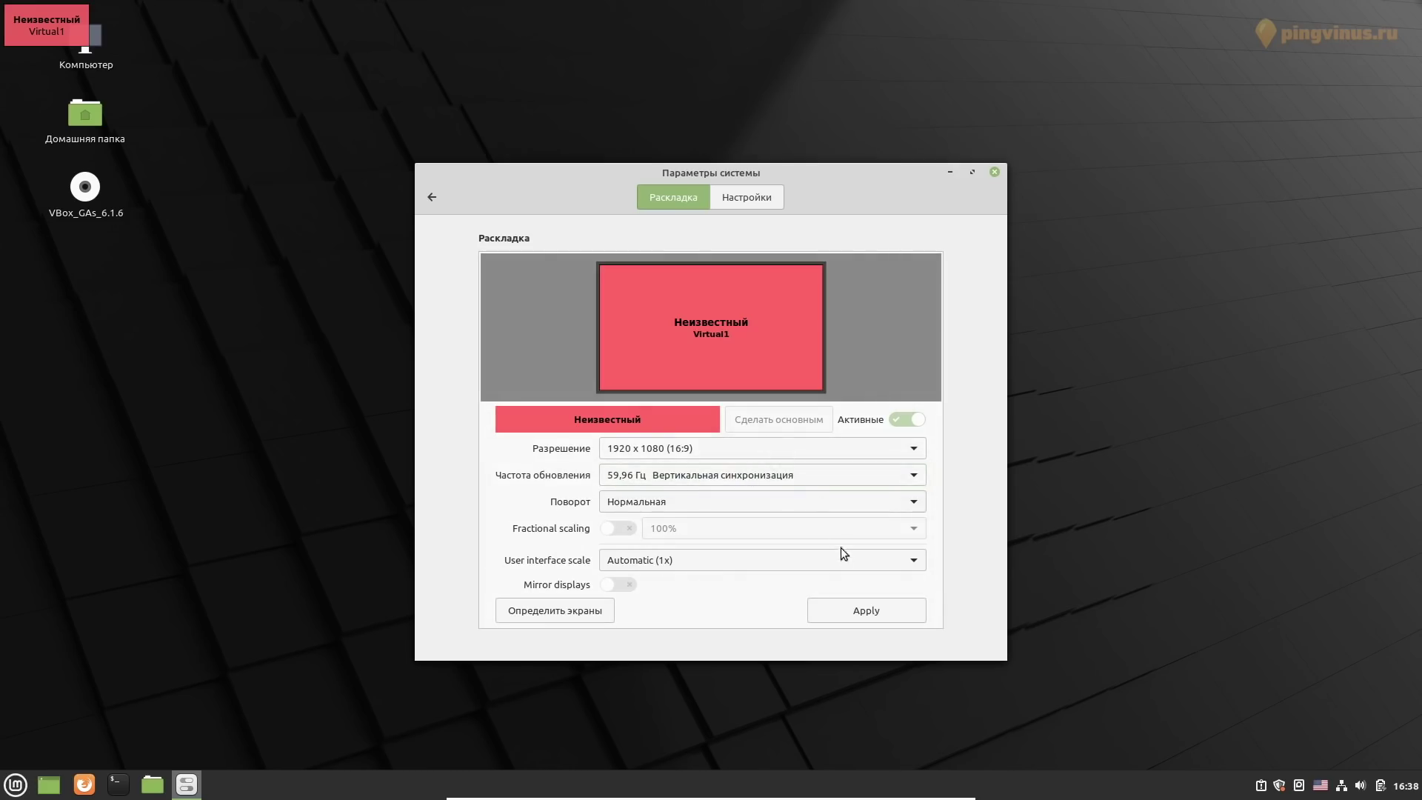
{"action": "left_click", "coordinate": [995, 172]}
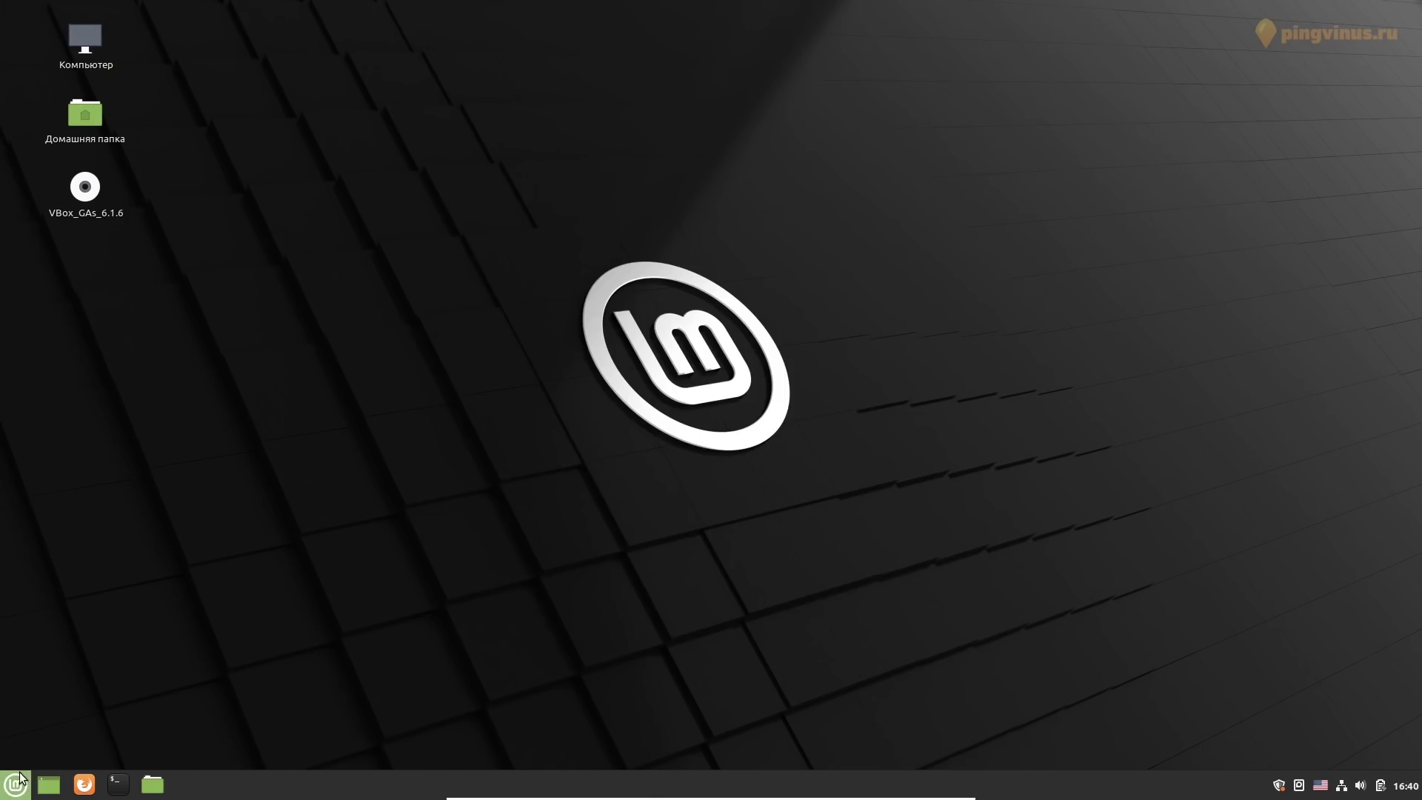
Launch Warpinator from the Стандартные menu and confirm its About dialog shows version 1.0.6
{"action": "left_click", "coordinate": [16, 783]}
{"action": "mouse_move", "coordinate": [163, 552]}
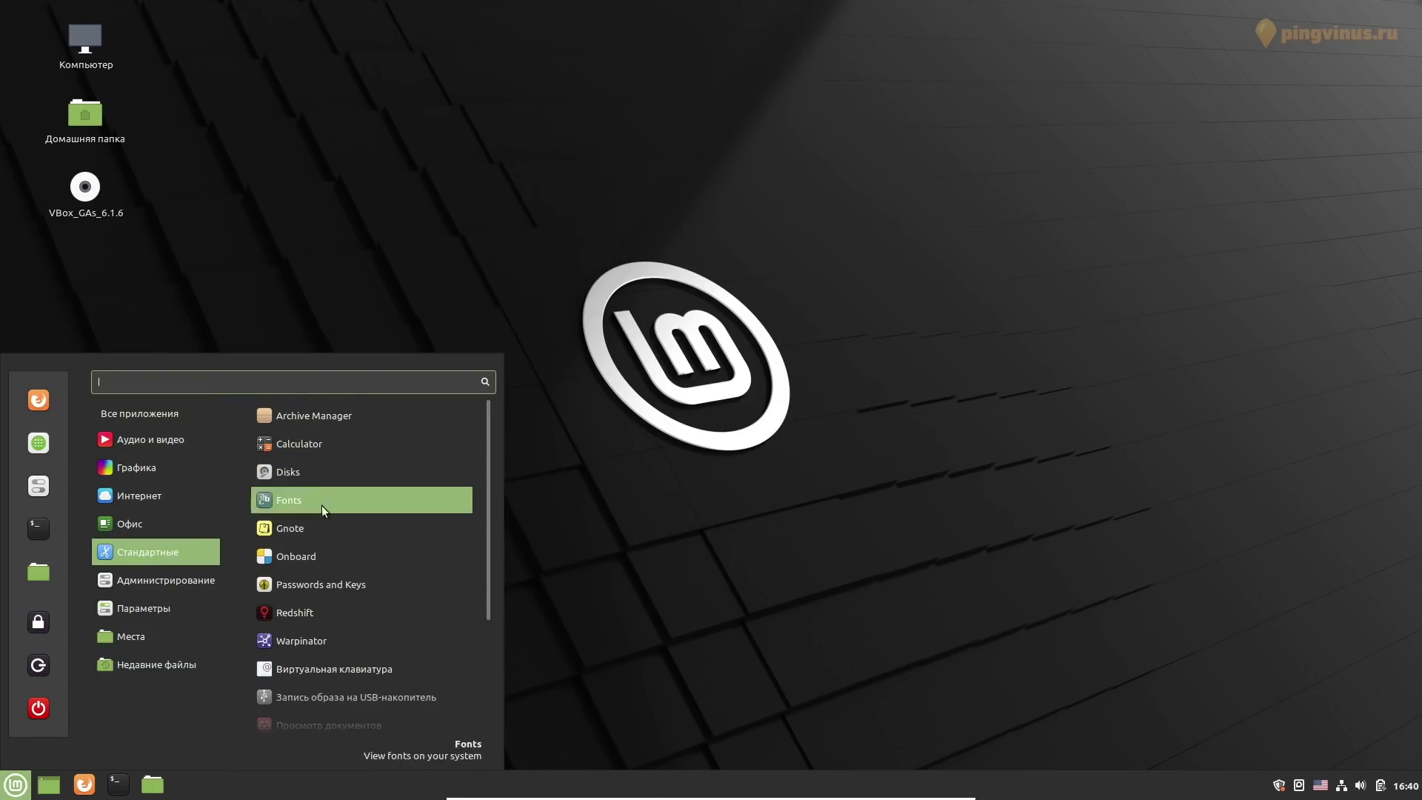
{"action": "left_click", "coordinate": [303, 640]}
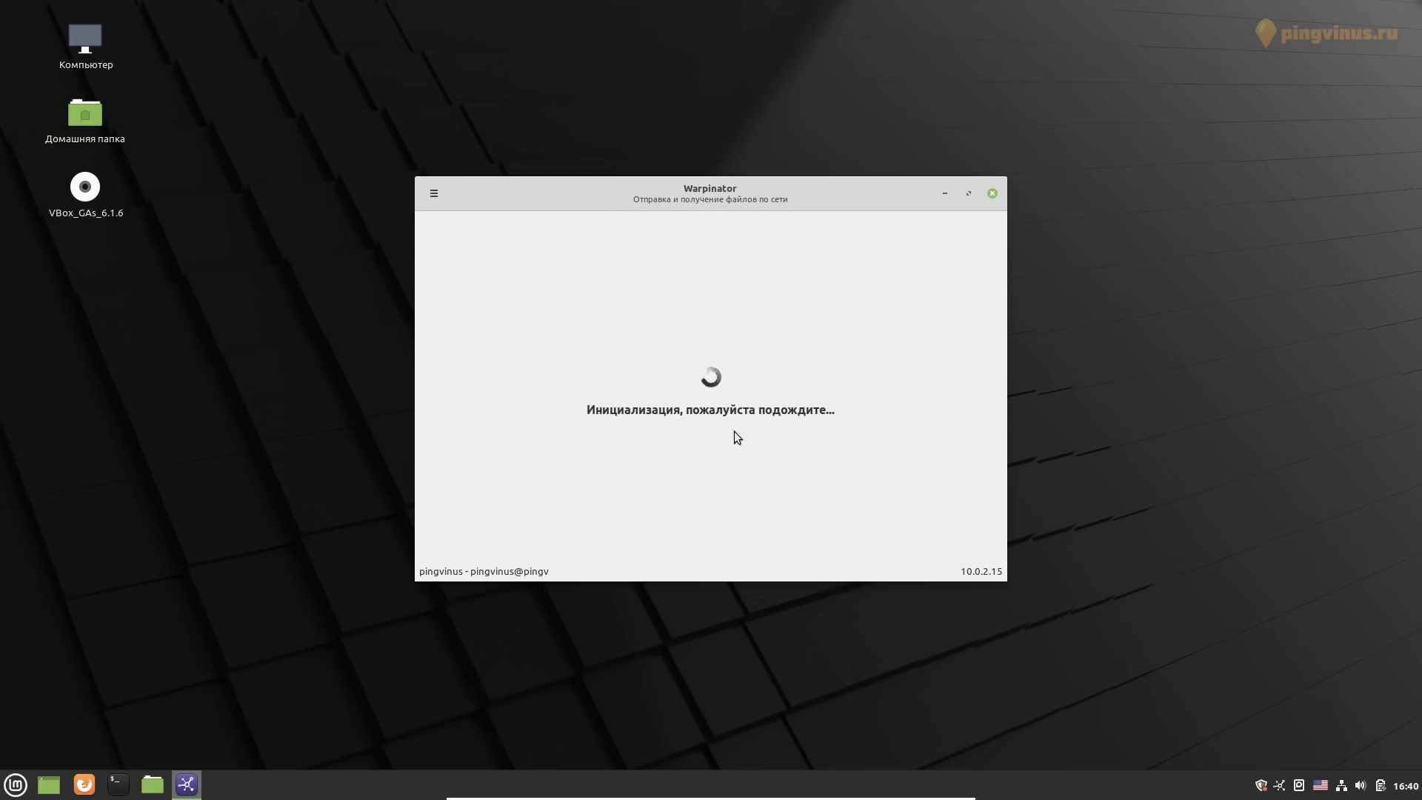
{"action": "left_click", "coordinate": [434, 194]}
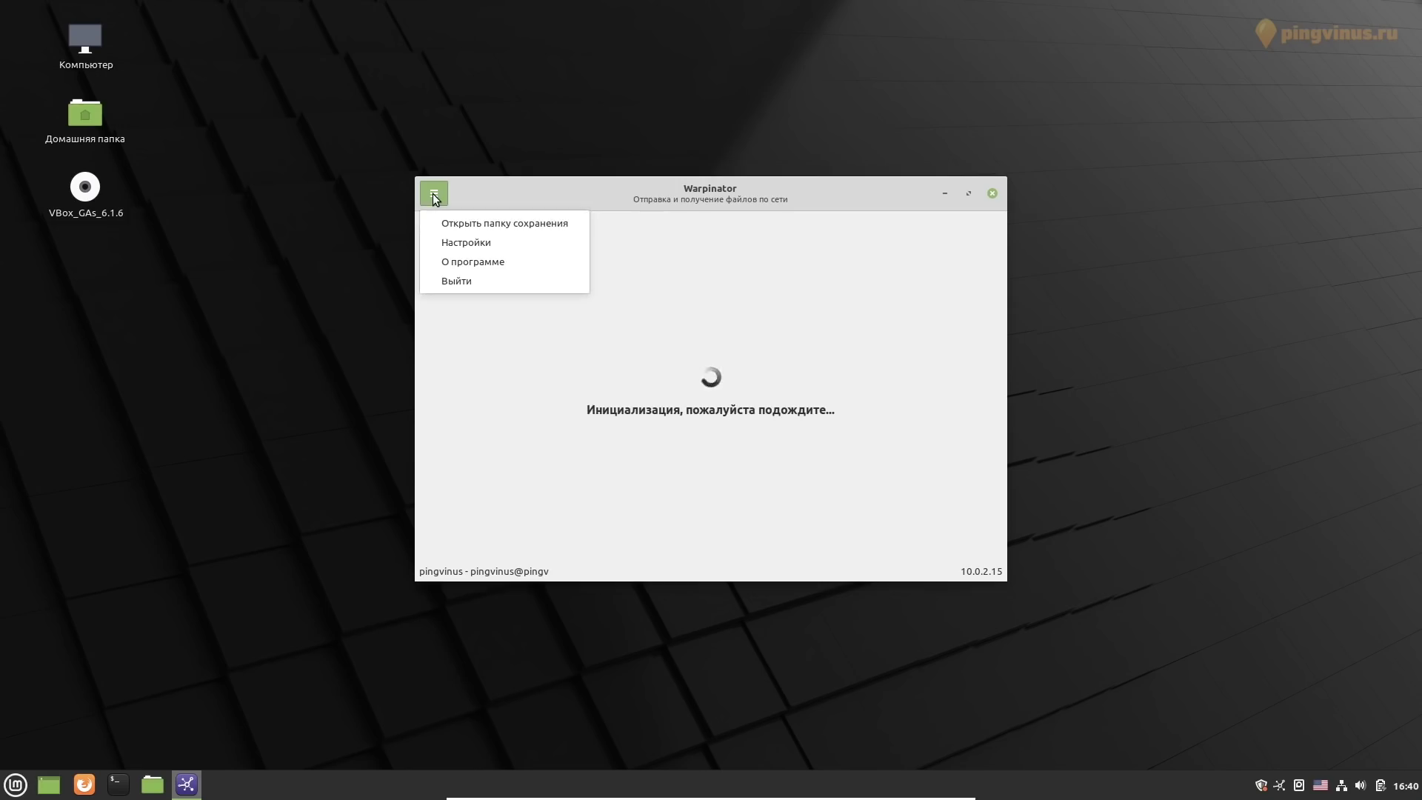
{"action": "left_click", "coordinate": [432, 263]}
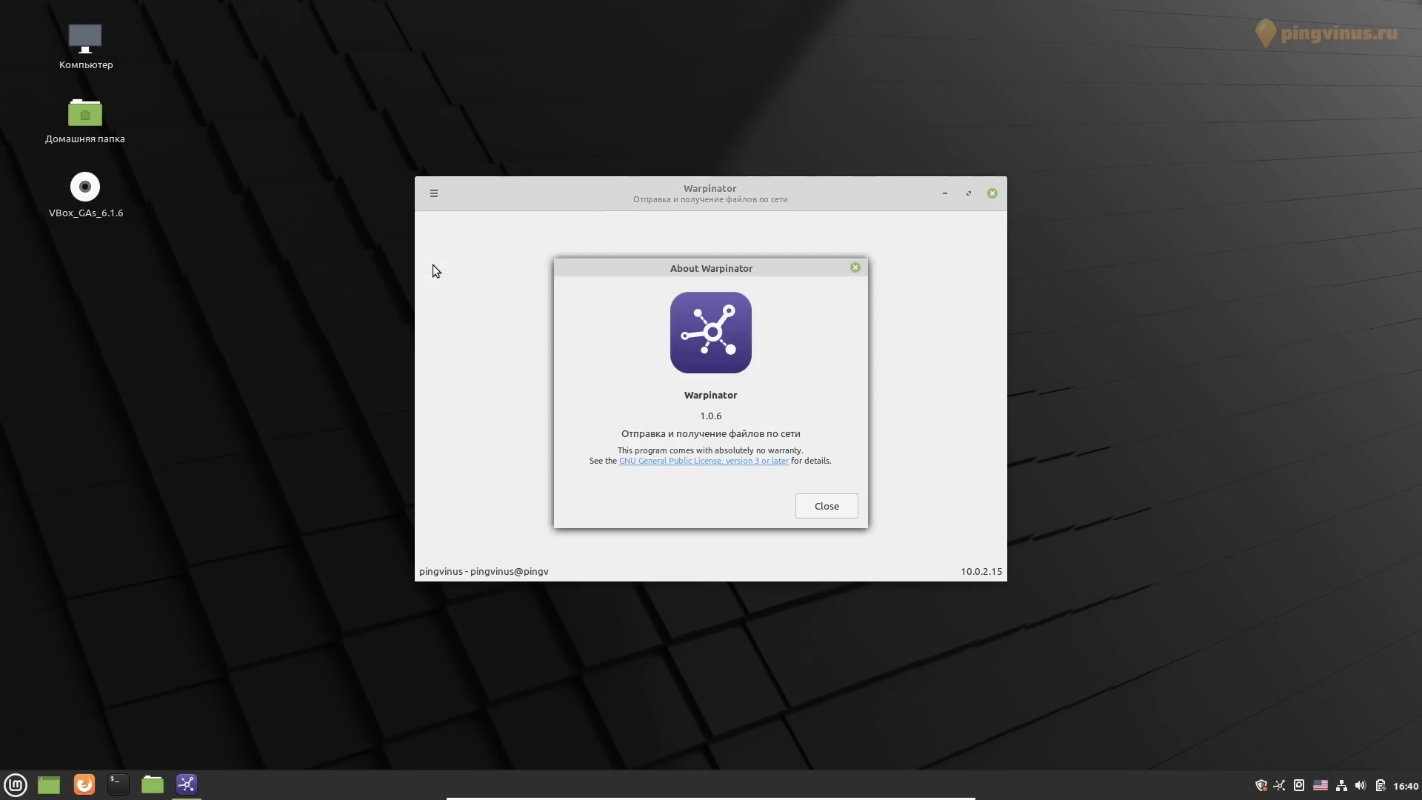
{"action": "double_click", "coordinate": [682, 391]}
{"action": "left_click", "coordinate": [827, 506]}
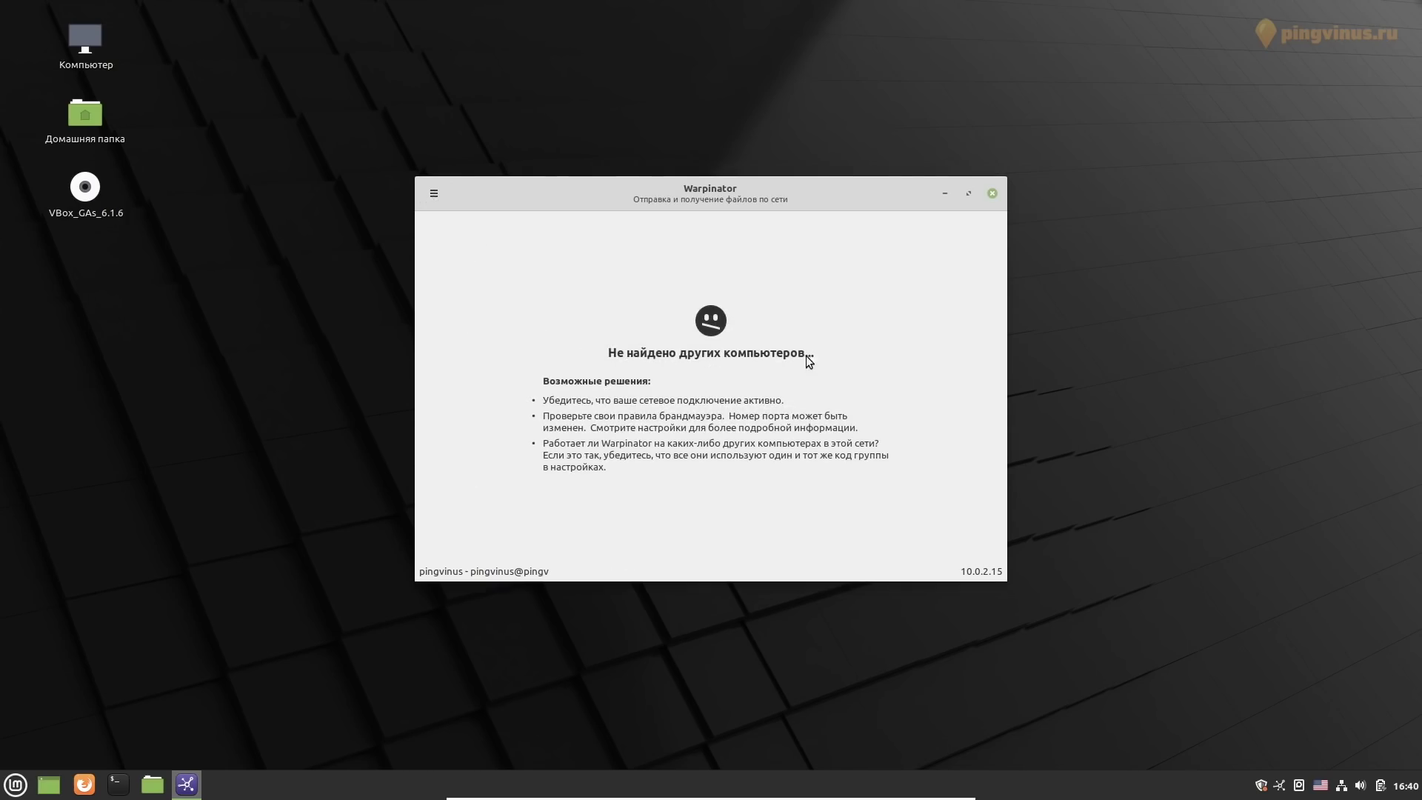
Review Warpinator's settings: port 42000 and the Warpinator received-files folder, closing them unchanged
{"action": "left_click", "coordinate": [434, 193]}
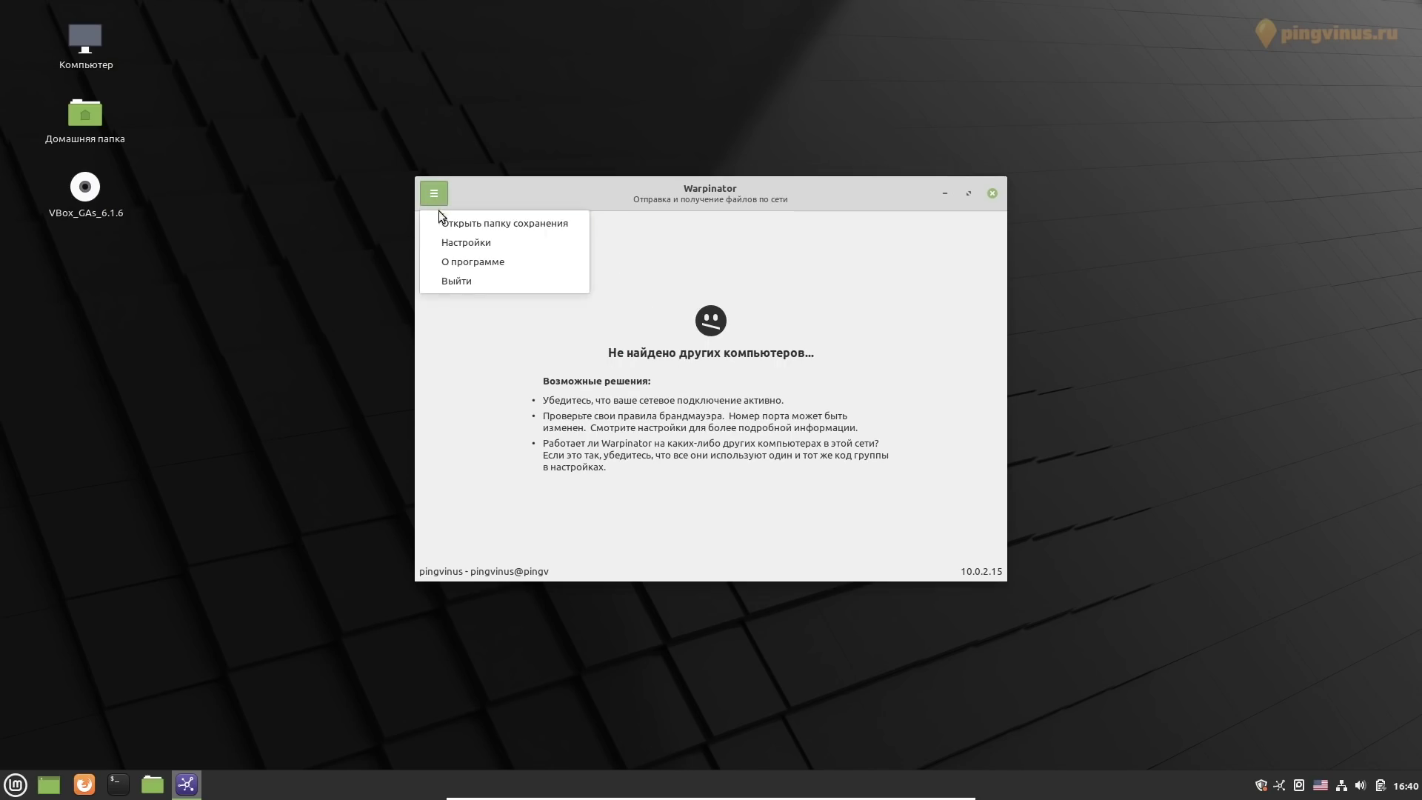
{"action": "left_click", "coordinate": [451, 235]}
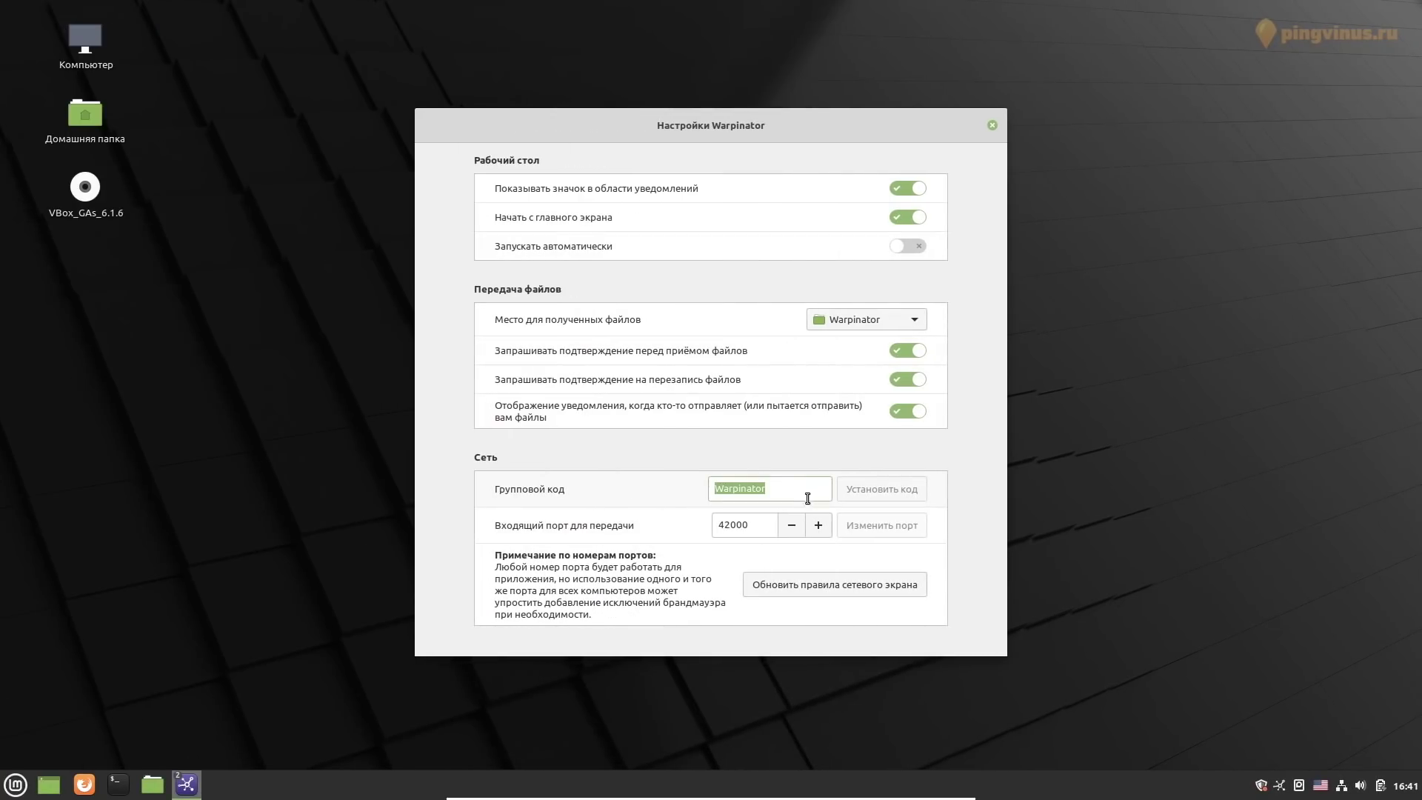
{"action": "double_click", "coordinate": [731, 524]}
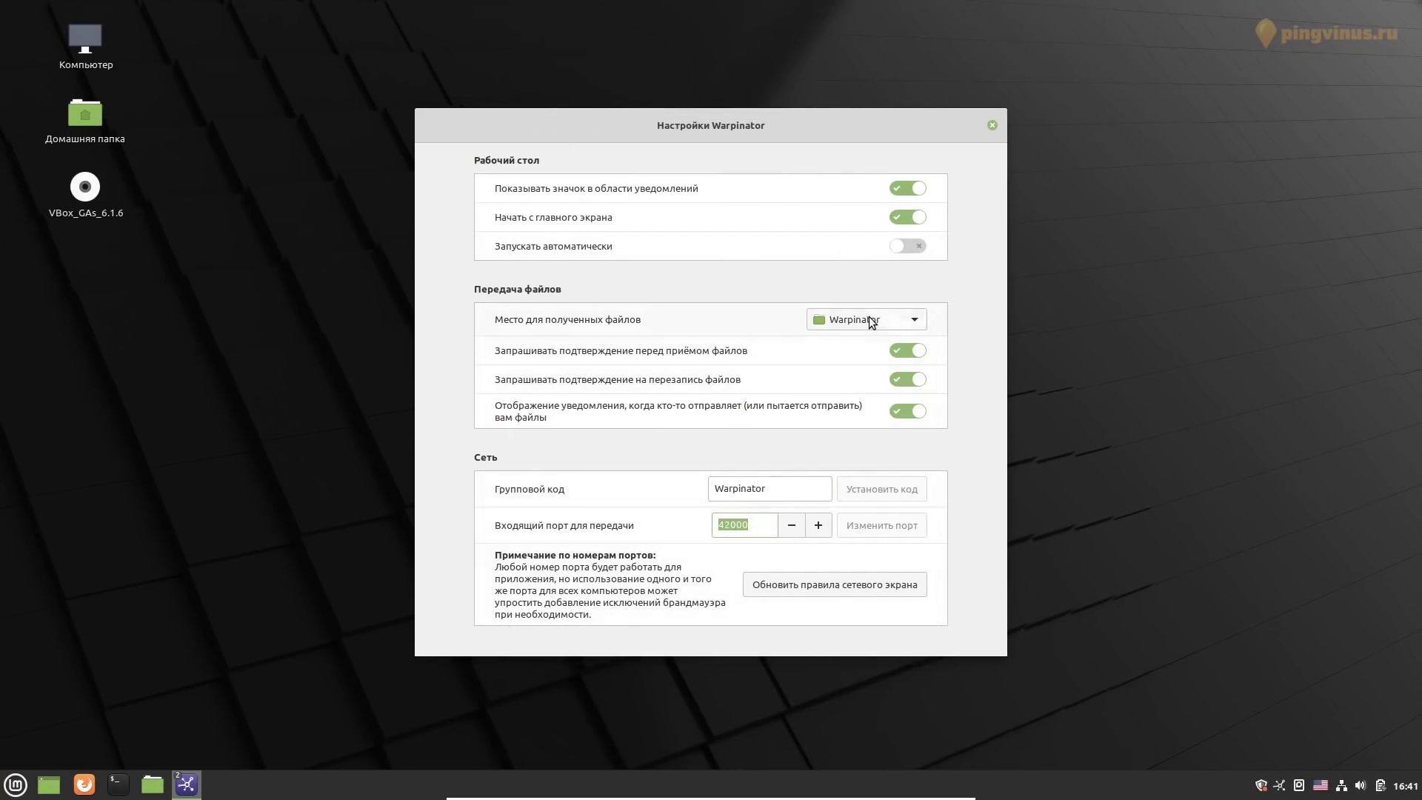
{"action": "left_click", "coordinate": [868, 319]}
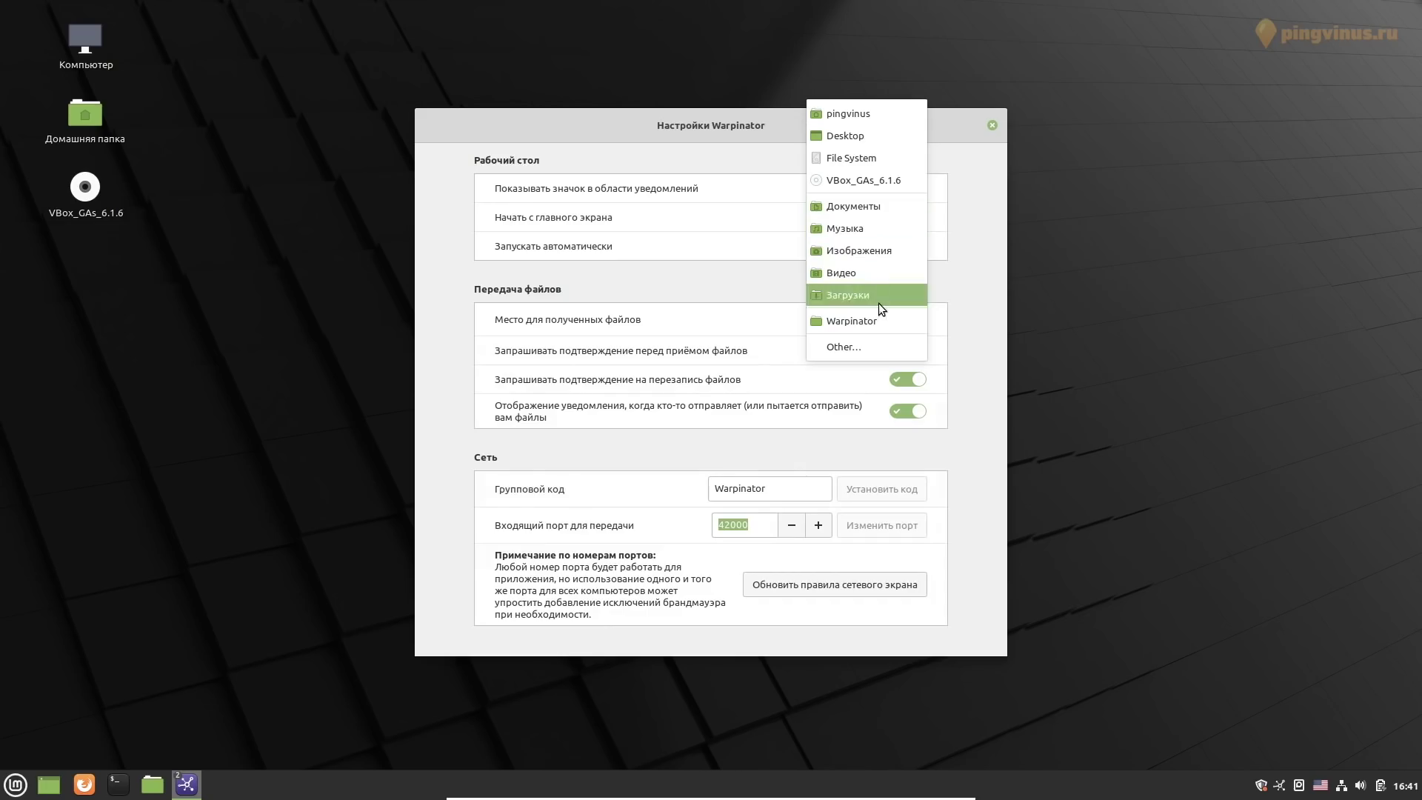
{"action": "left_click", "coordinate": [878, 312]}
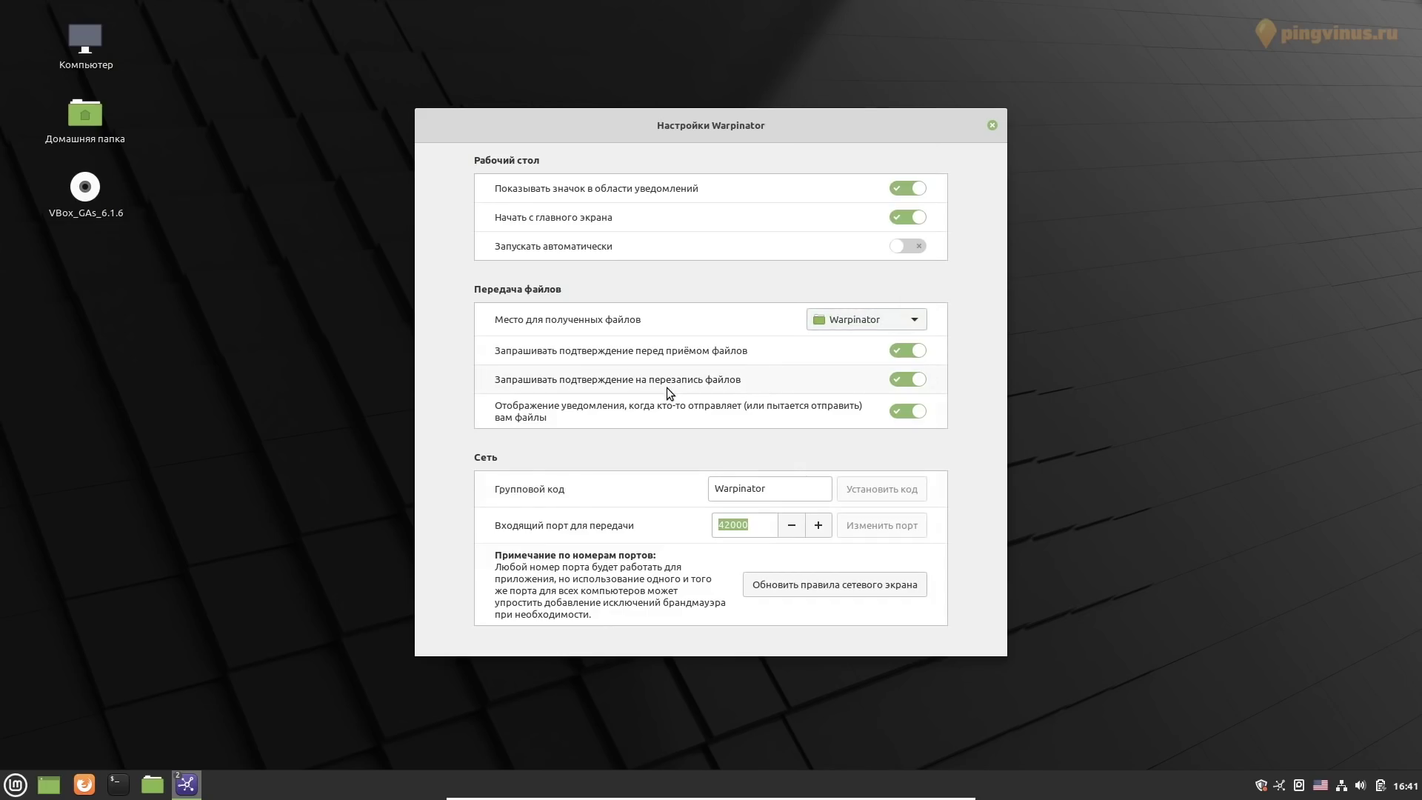
{"action": "left_click", "coordinate": [990, 125]}
{"action": "key", "text": "super"}
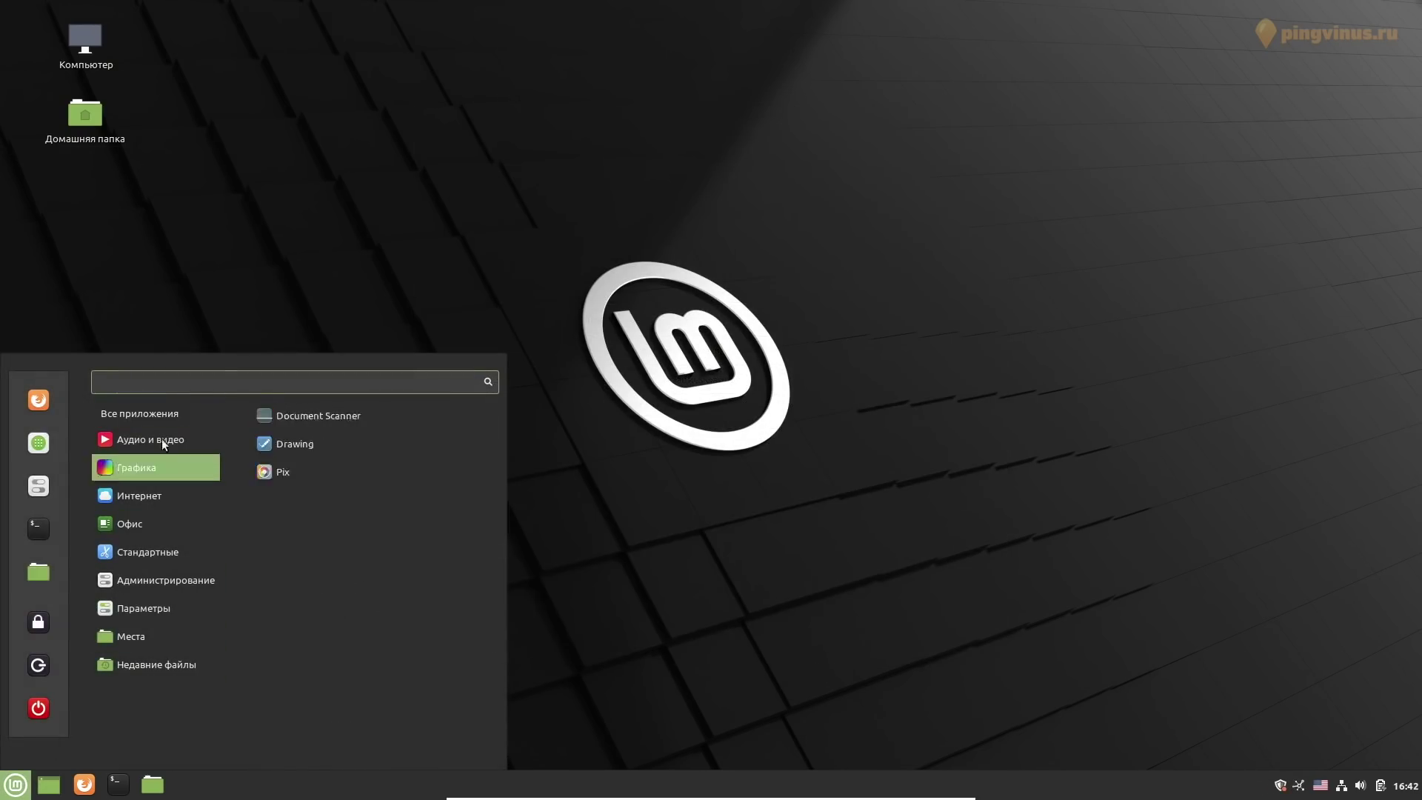
{"action": "mouse_move", "coordinate": [167, 439]}
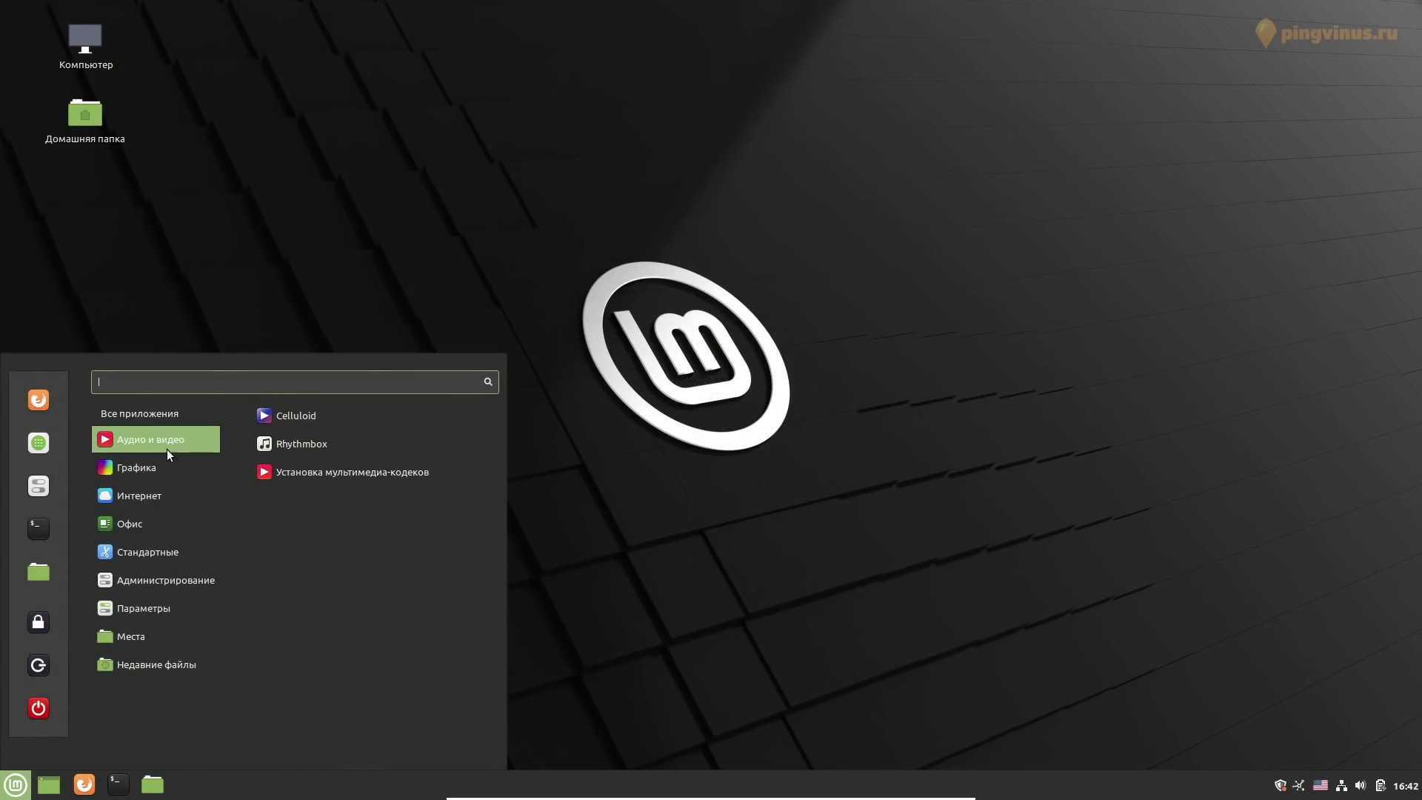
{"action": "mouse_move", "coordinate": [170, 494]}
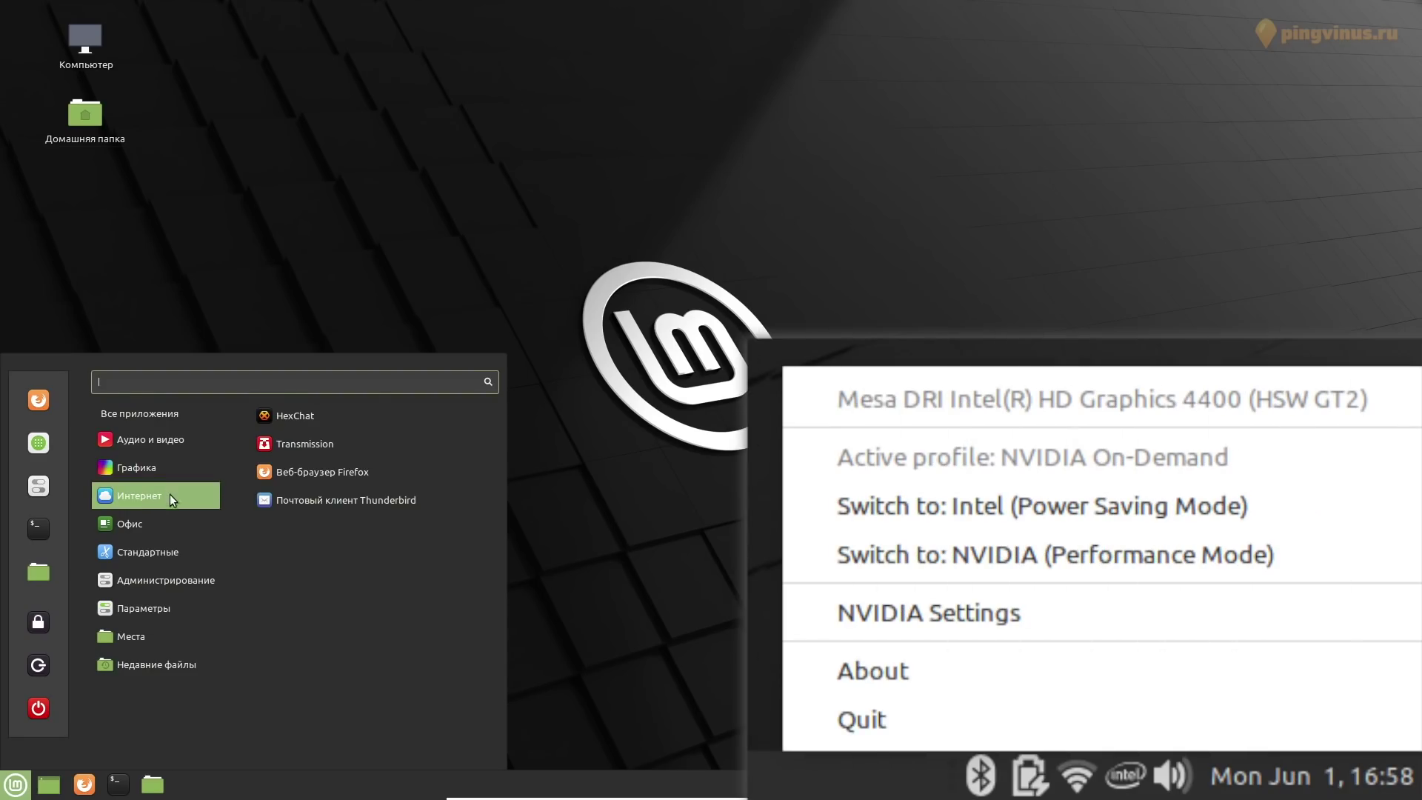
{"action": "mouse_move", "coordinate": [170, 548]}
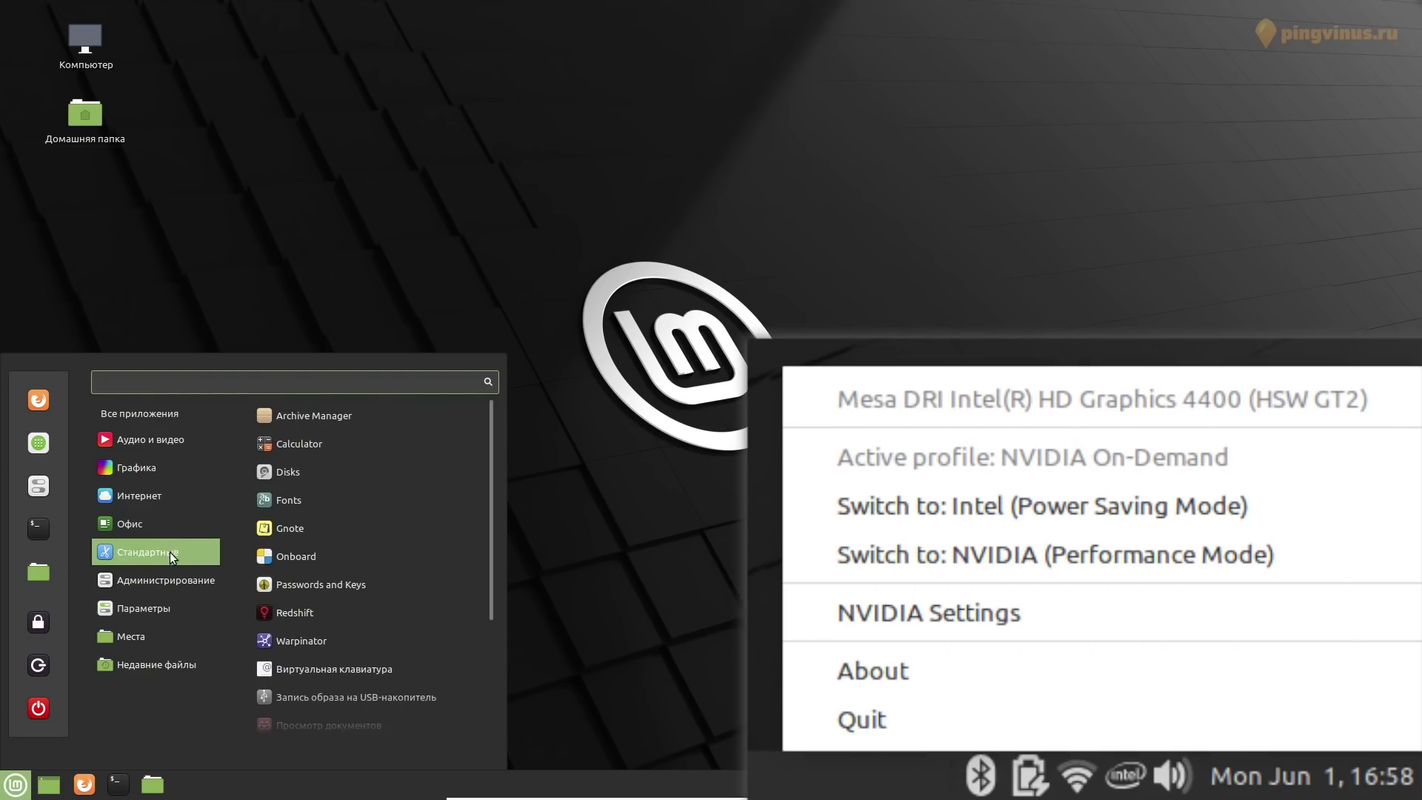
{"action": "mouse_move", "coordinate": [170, 574]}
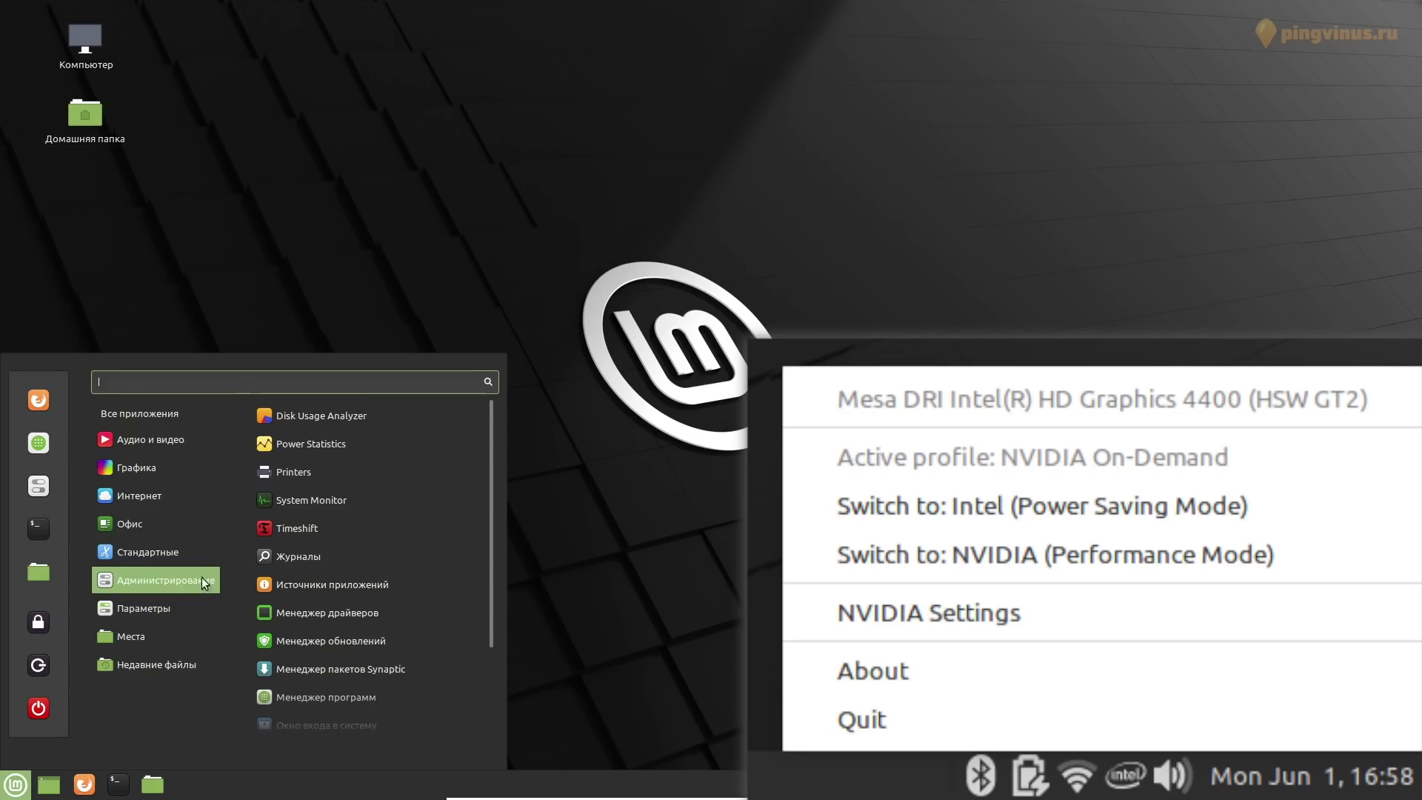
{"action": "mouse_move", "coordinate": [213, 609]}
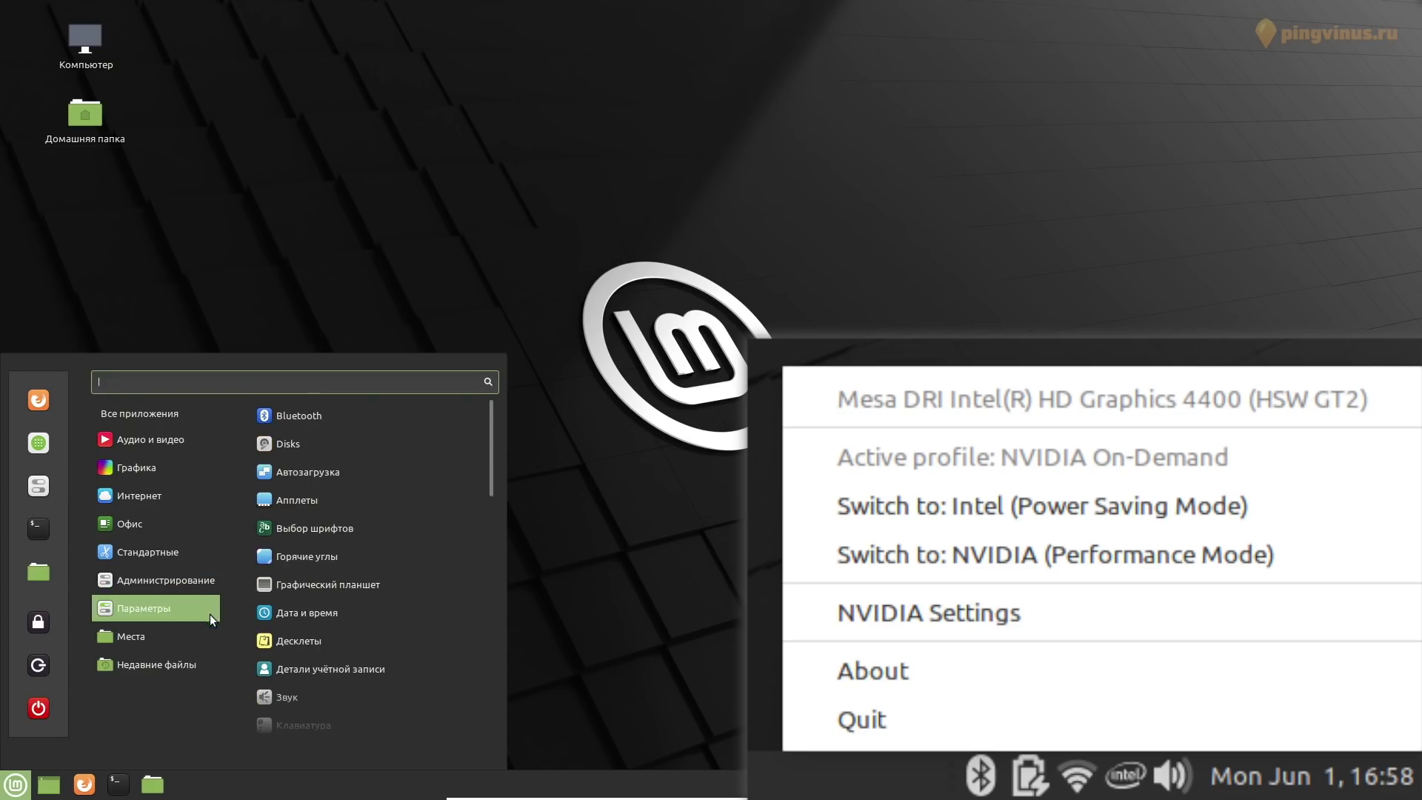
{"action": "mouse_move", "coordinate": [211, 637]}
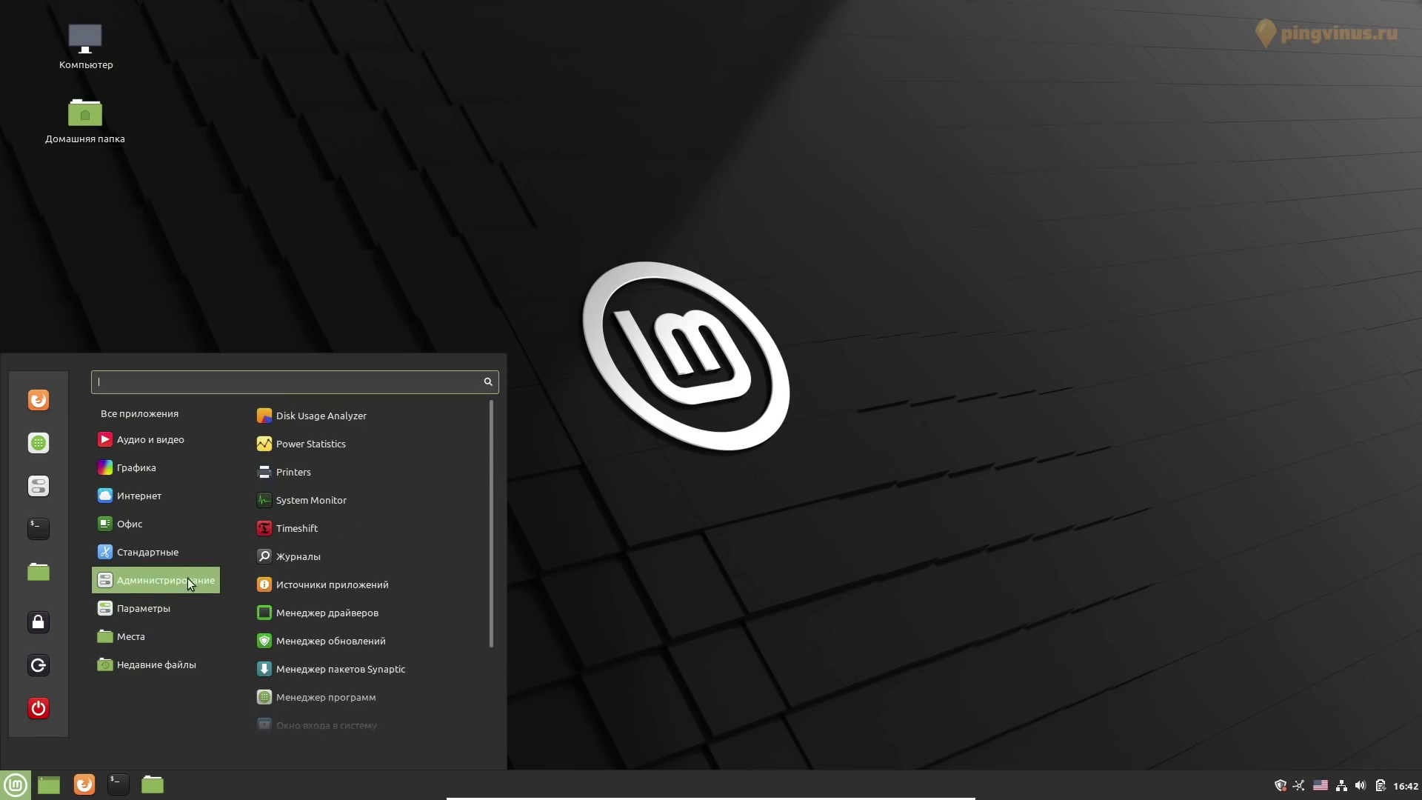
{"action": "mouse_move", "coordinate": [177, 522]}
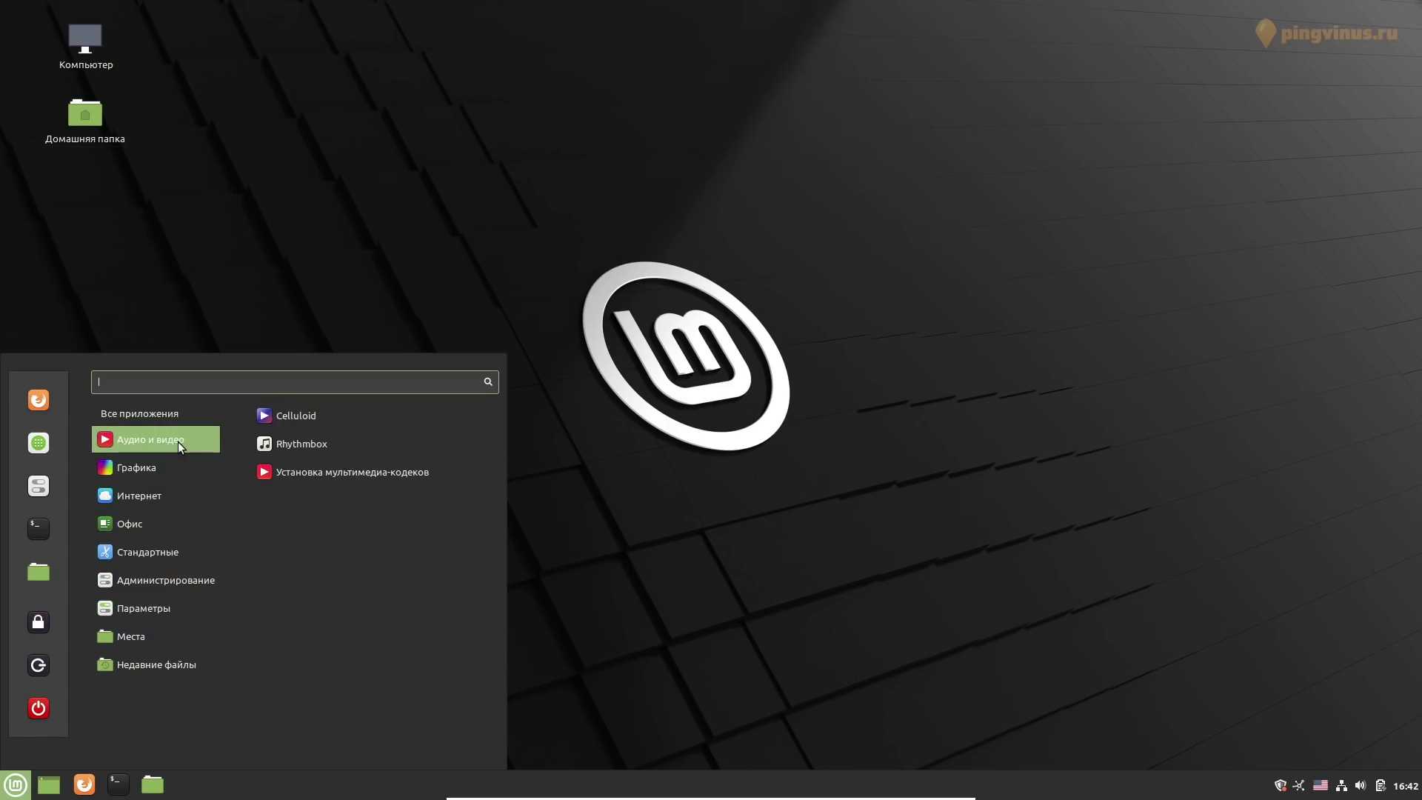
{"action": "right_click", "coordinate": [296, 413]}
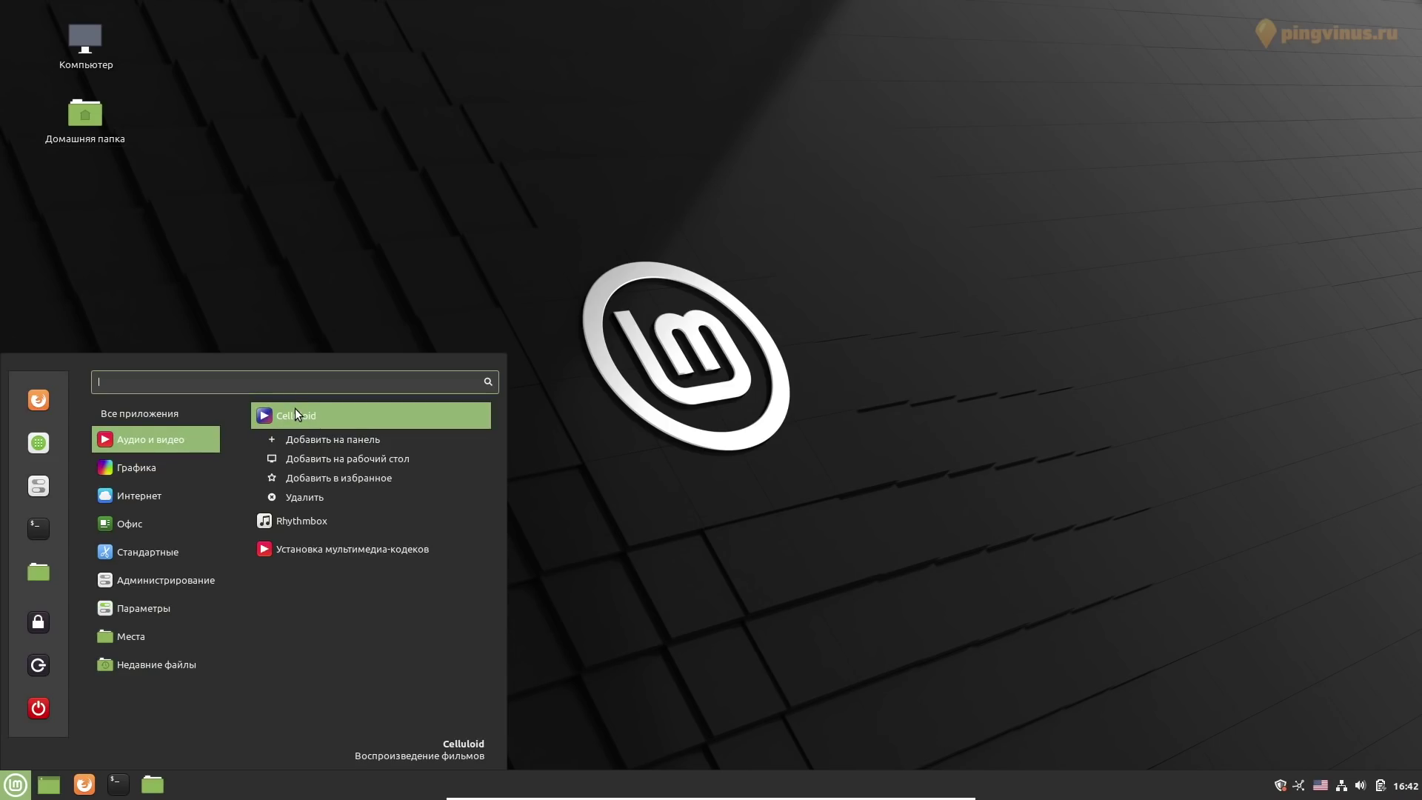
{"action": "right_click", "coordinate": [295, 409]}
{"action": "right_click", "coordinate": [295, 408]}
{"action": "right_click", "coordinate": [295, 409]}
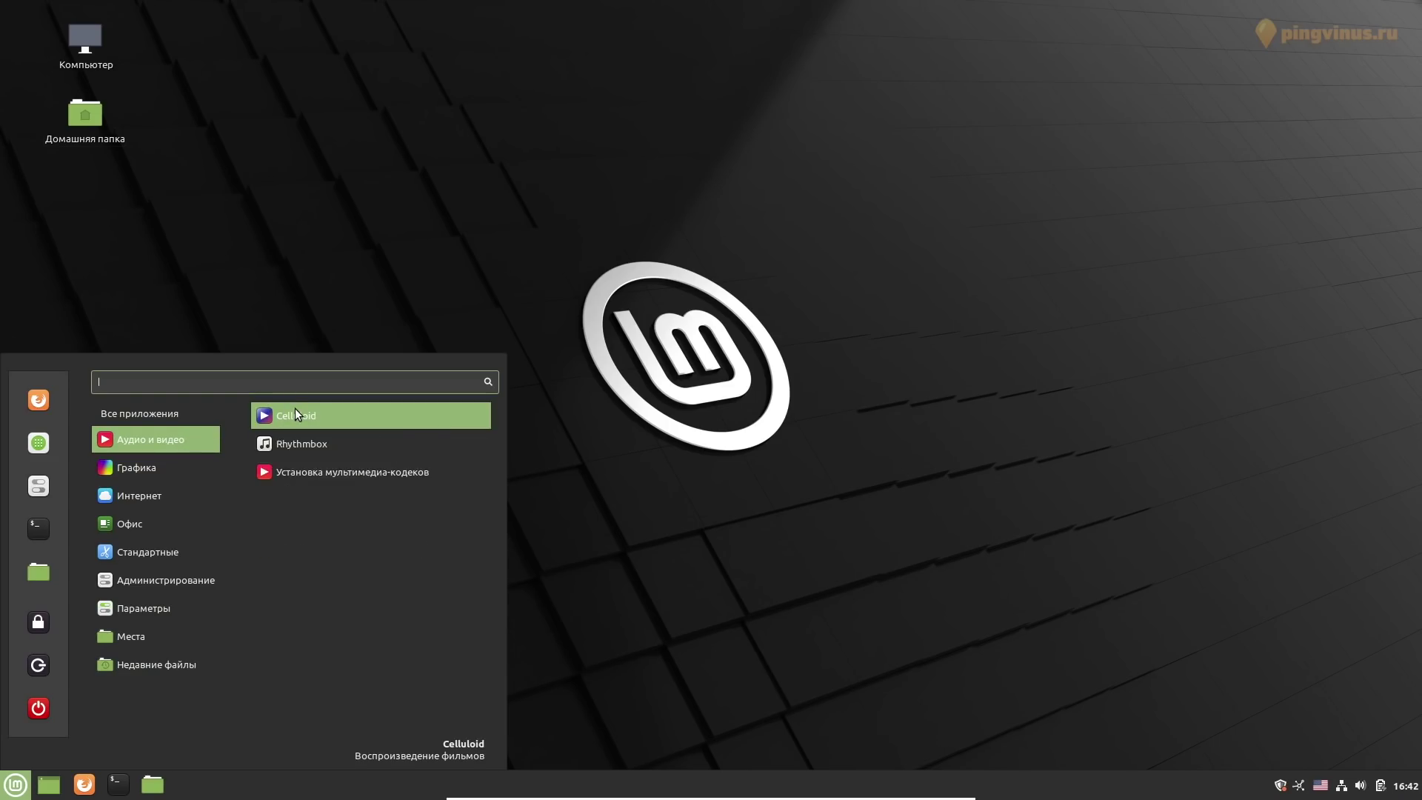
{"action": "right_click", "coordinate": [295, 407]}
{"action": "right_click", "coordinate": [295, 407]}
{"action": "right_click", "coordinate": [309, 451]}
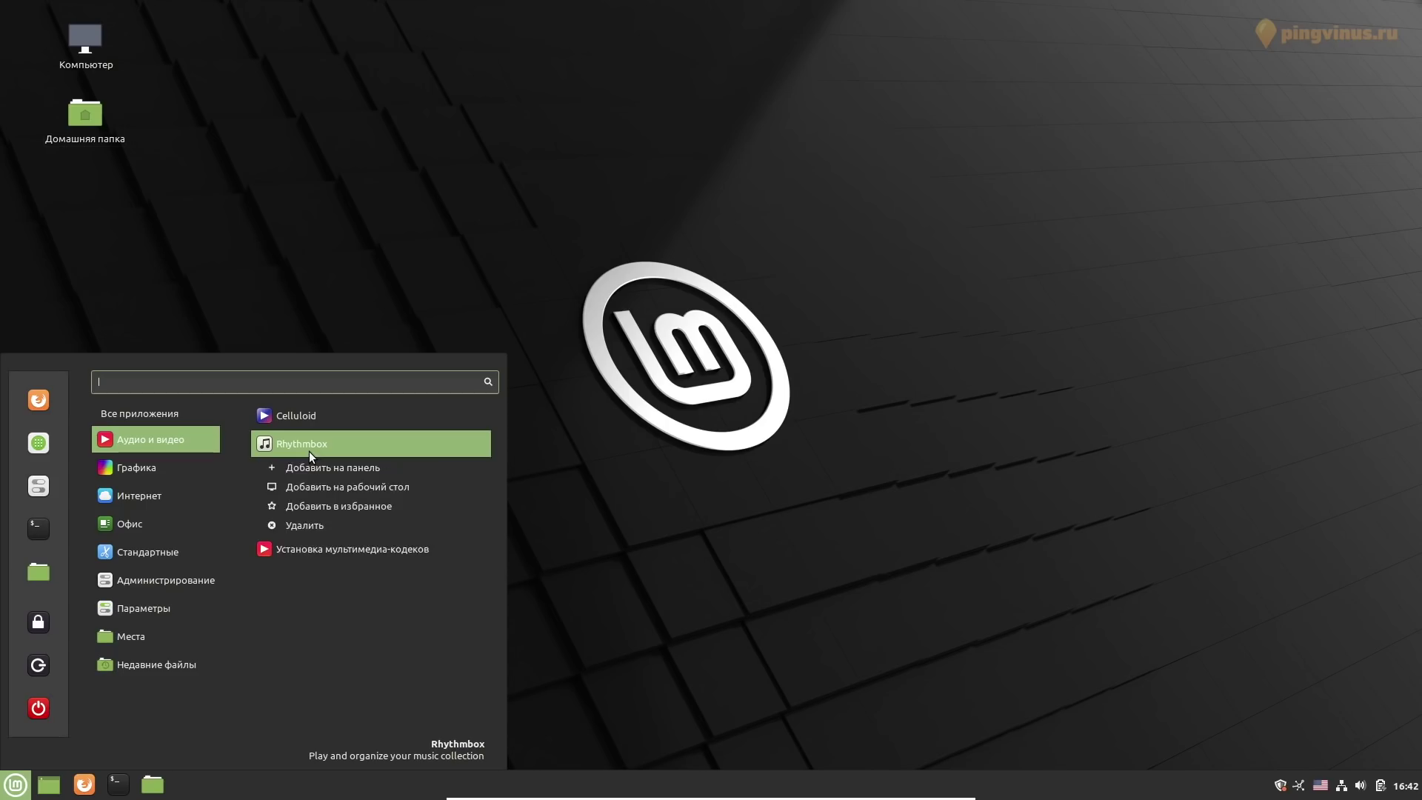
{"action": "right_click", "coordinate": [309, 451]}
{"action": "right_click", "coordinate": [315, 473]}
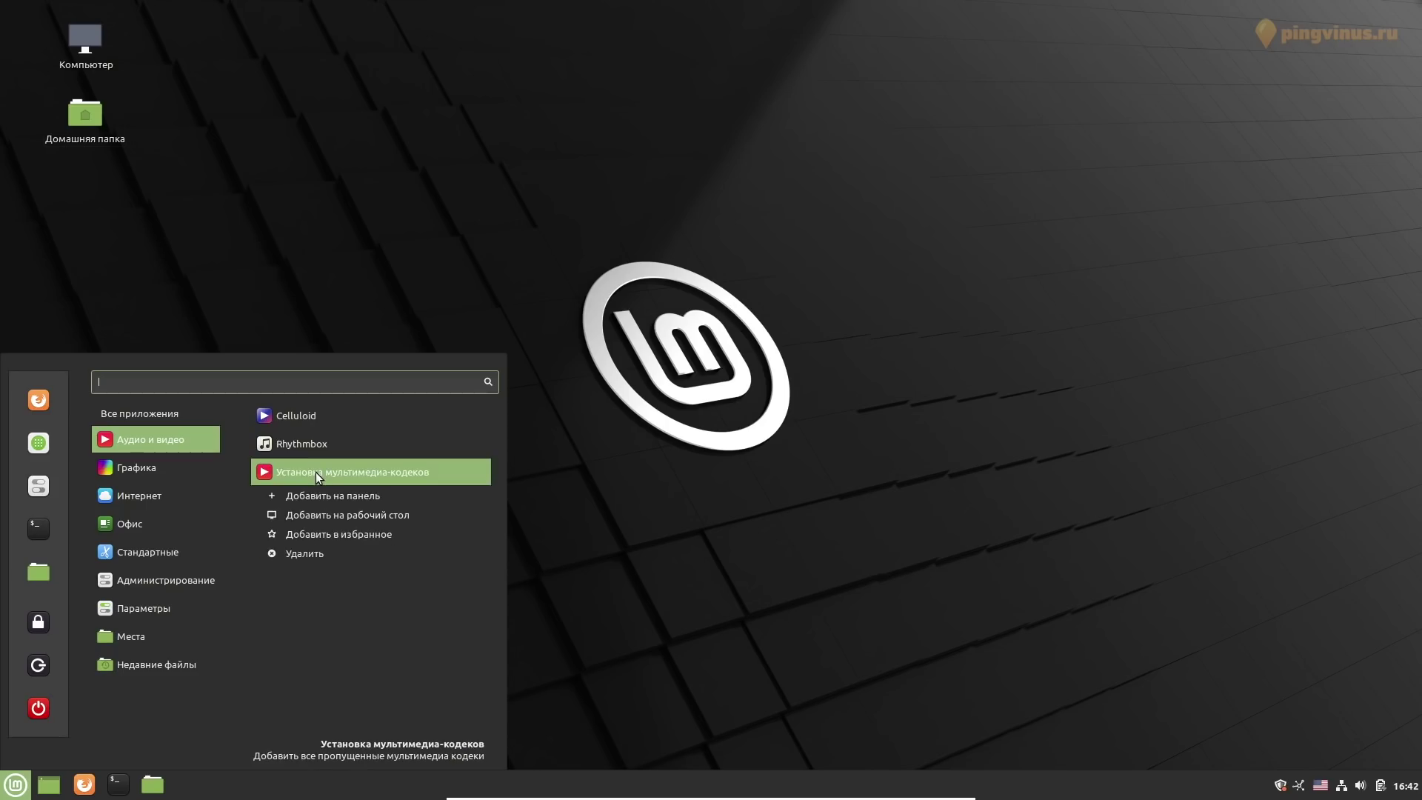
{"action": "right_click", "coordinate": [316, 473]}
{"action": "left_click", "coordinate": [353, 301]}
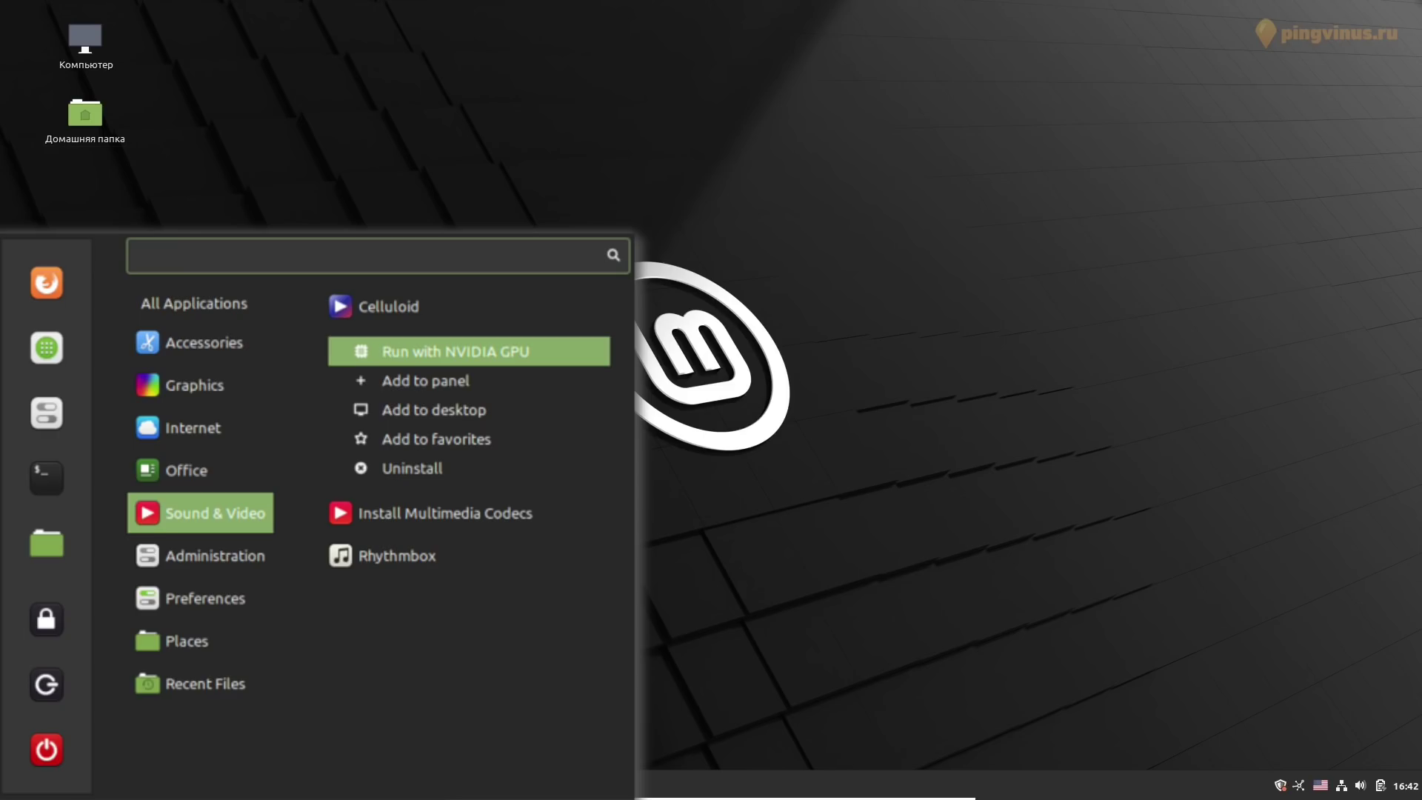
{"action": "left_click", "coordinate": [444, 351]}
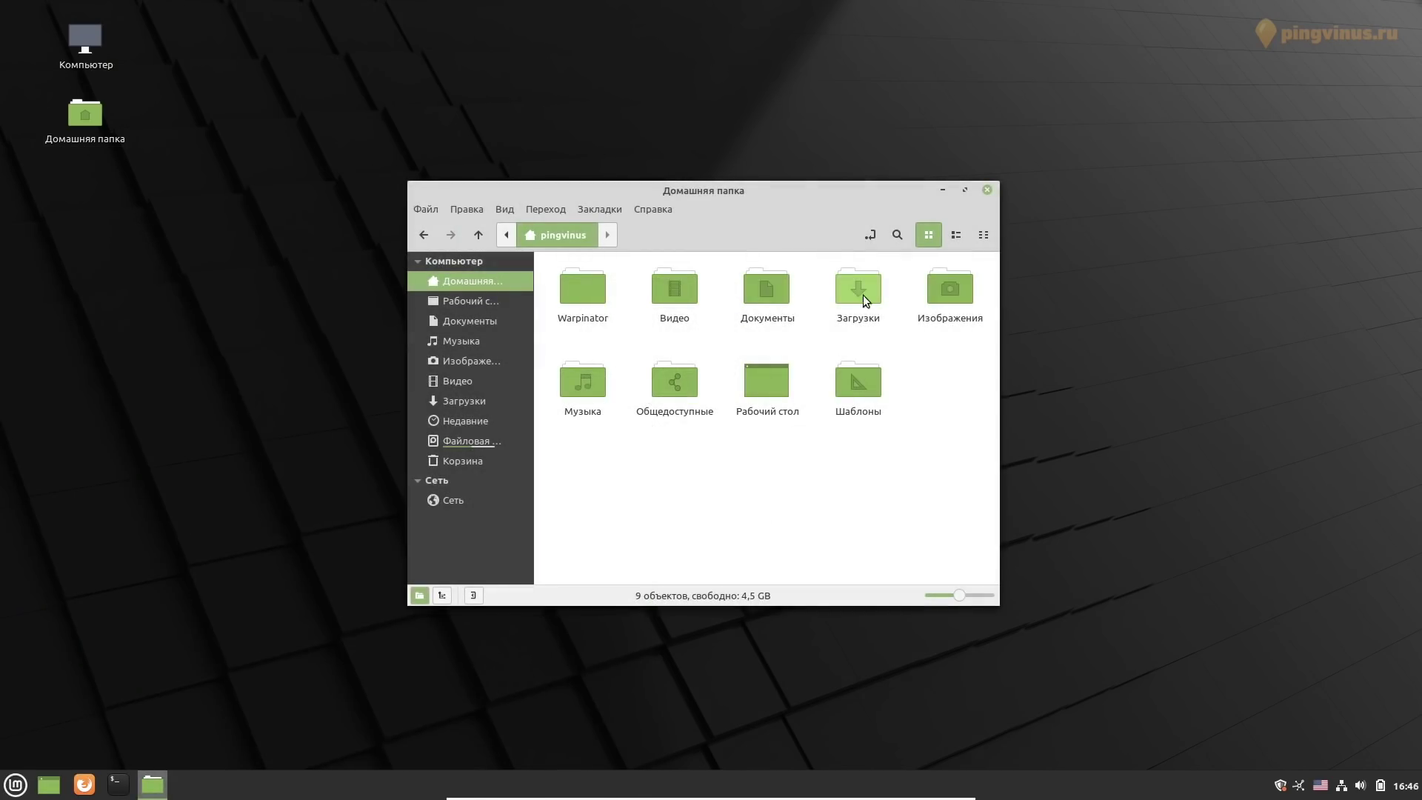
Open Загрузки, preview the-caucasus-5299607_1920.jpg, then switch to list view and resize the Имя column
{"action": "double_click", "coordinate": [863, 293]}
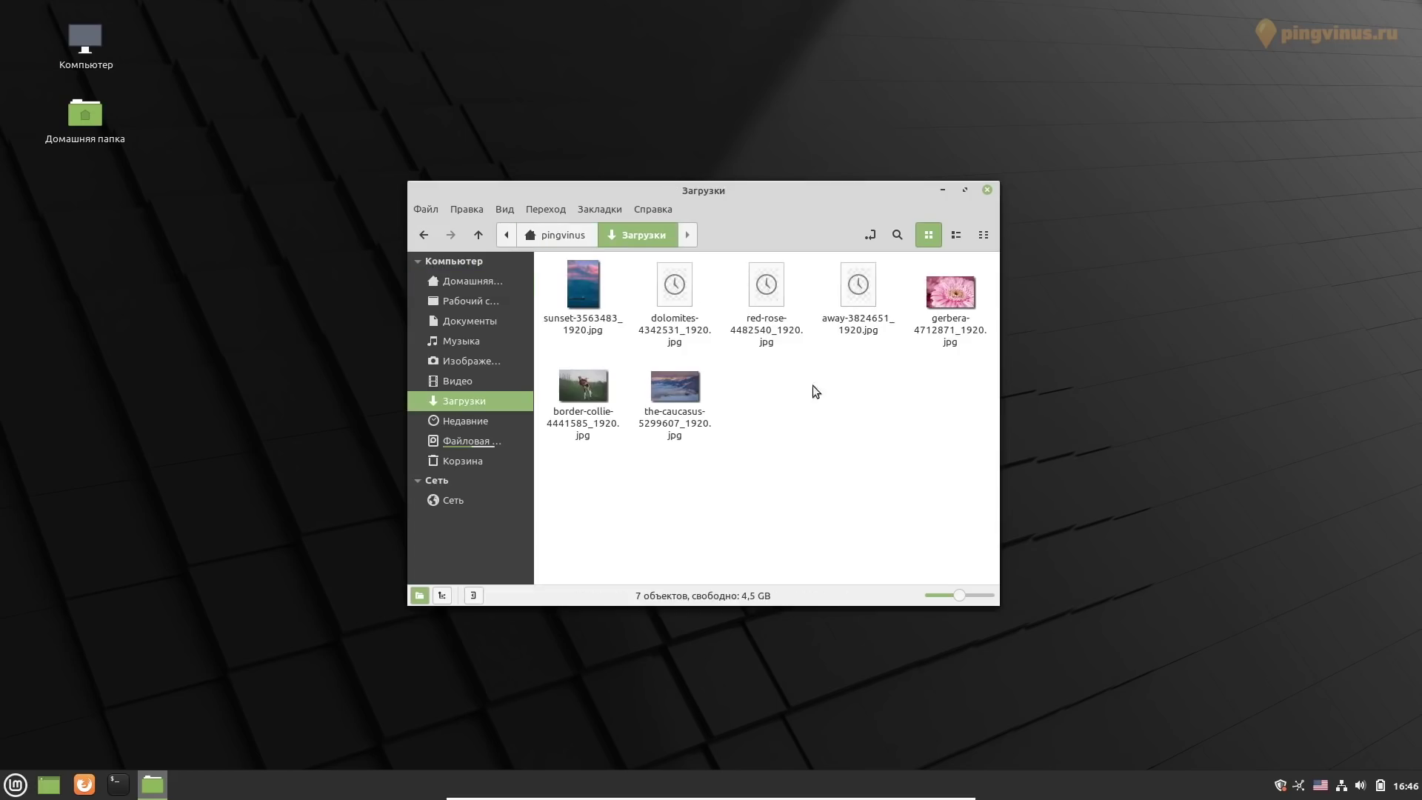
{"action": "double_click", "coordinate": [678, 398]}
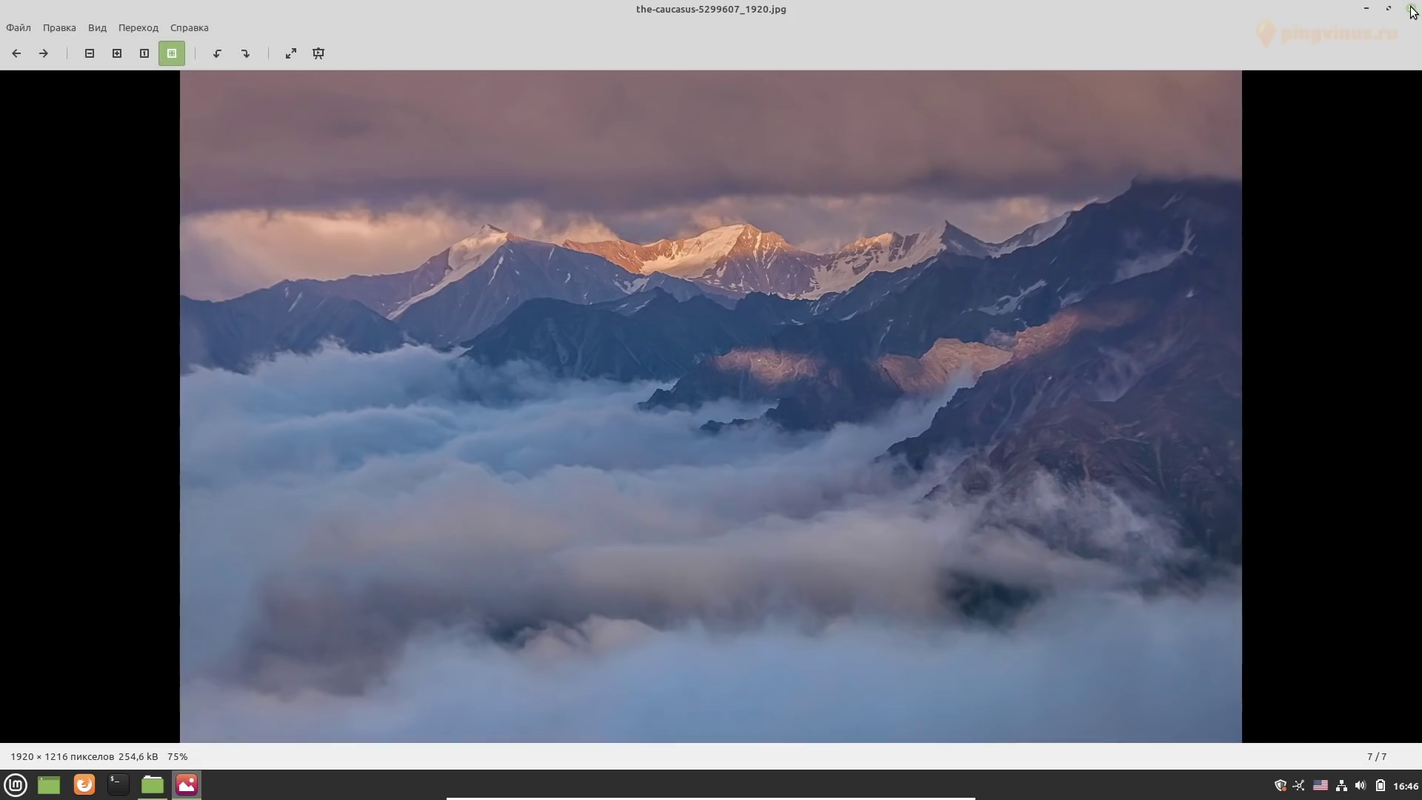
{"action": "left_click", "coordinate": [1410, 8]}
{"action": "left_click", "coordinate": [767, 363]}
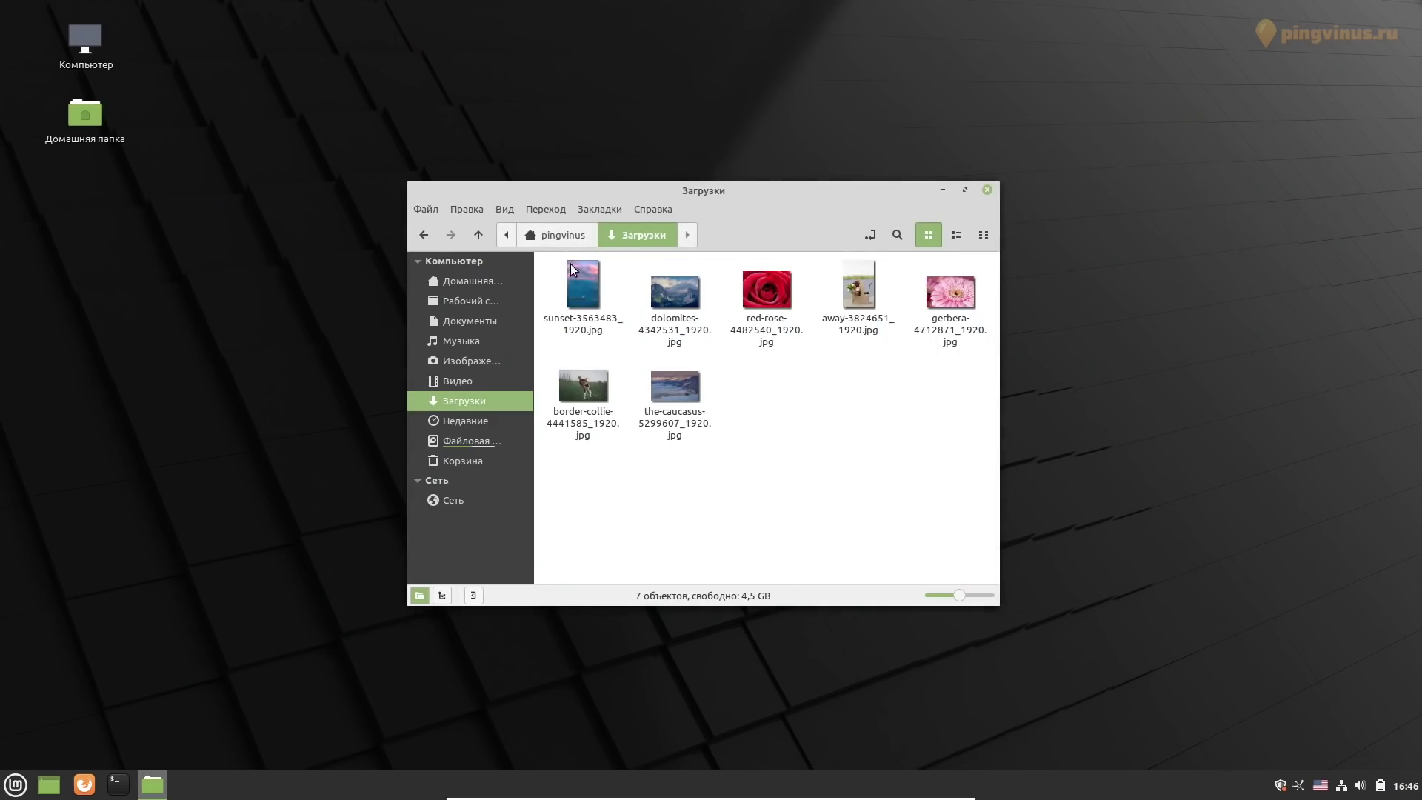
{"action": "left_click", "coordinate": [954, 235]}
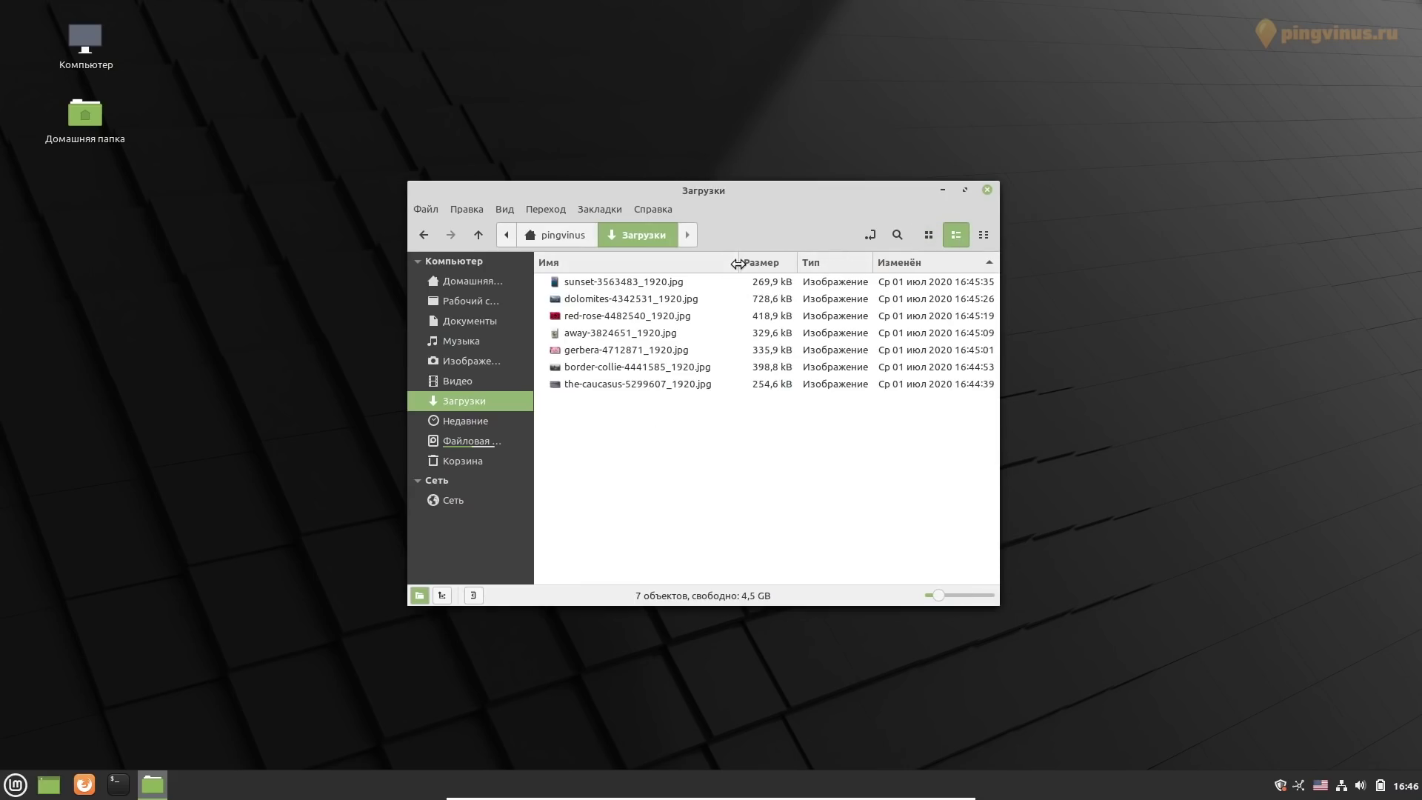
{"action": "mouse_move", "coordinate": [738, 264]}
{"action": "left_mouse_down"}
{"action": "mouse_move", "coordinate": [815, 264]}
{"action": "mouse_move", "coordinate": [592, 264]}
{"action": "mouse_move", "coordinate": [815, 263]}
{"action": "mouse_move", "coordinate": [746, 274]}
{"action": "mouse_move", "coordinate": [765, 267]}
{"action": "left_mouse_up"}
Check the About Nemo dialog for version 4.6.4 via the Справка menu
{"action": "left_click", "coordinate": [653, 209]}
{"action": "left_click", "coordinate": [661, 277]}
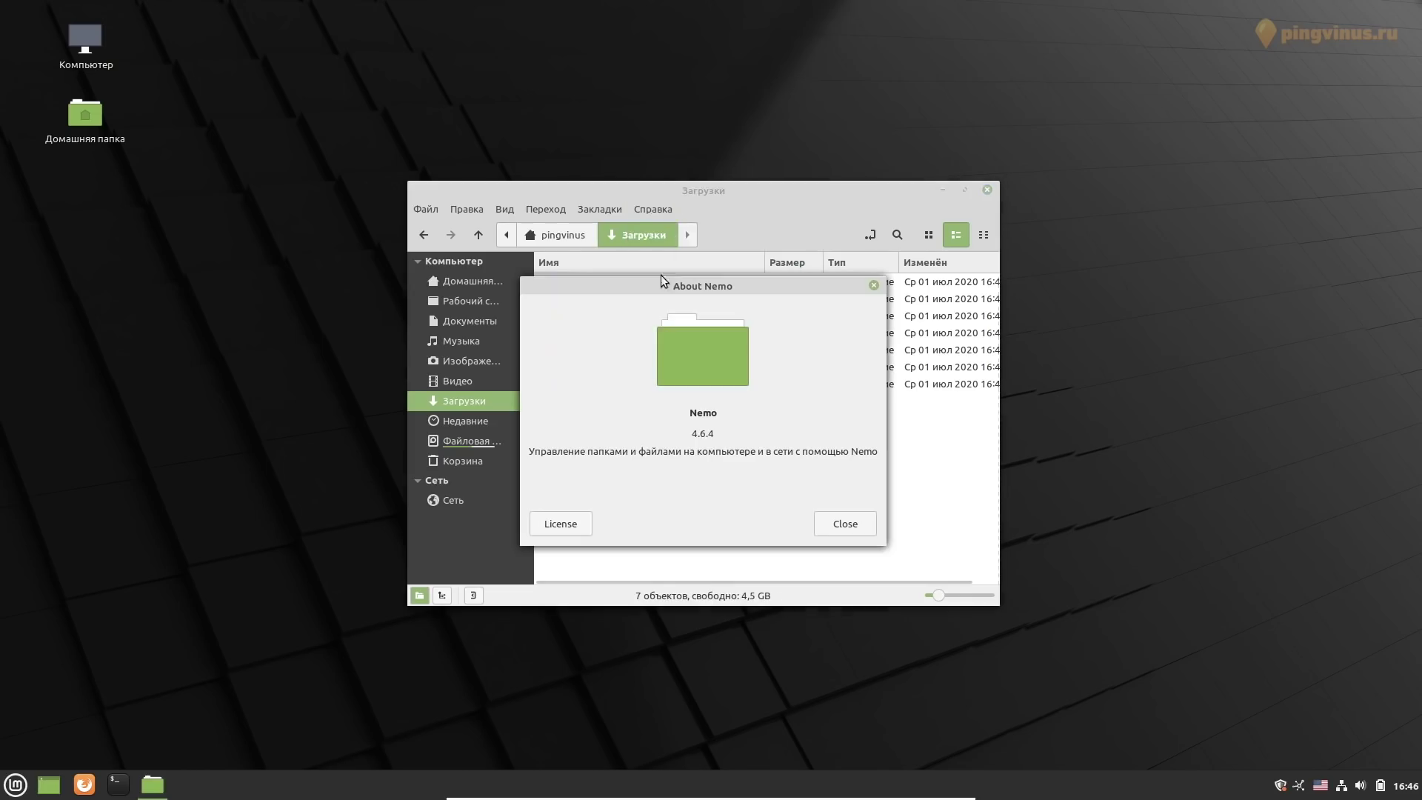
{"action": "left_click_drag", "start_coordinate": [690, 434], "coordinate": [725, 459]}
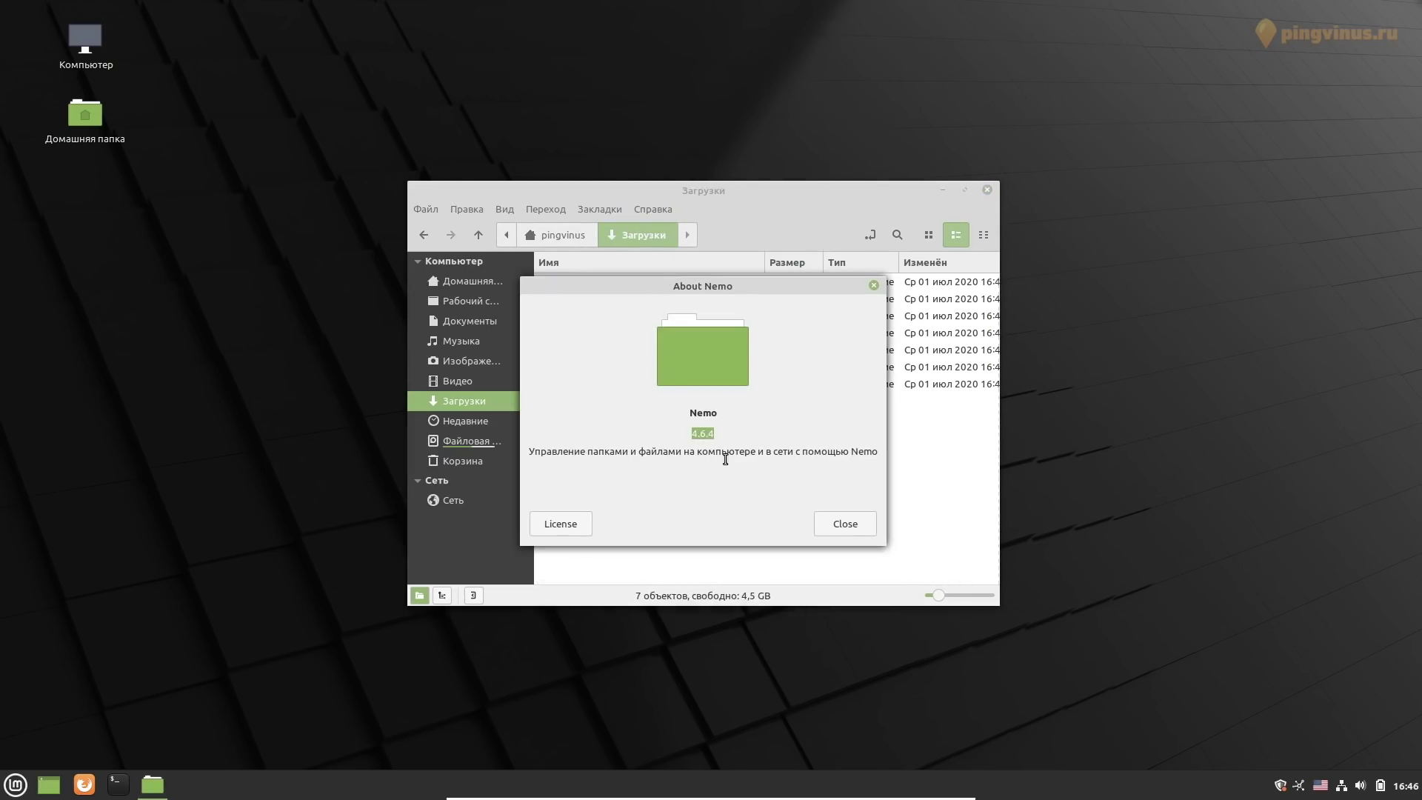
{"action": "left_click", "coordinate": [828, 523]}
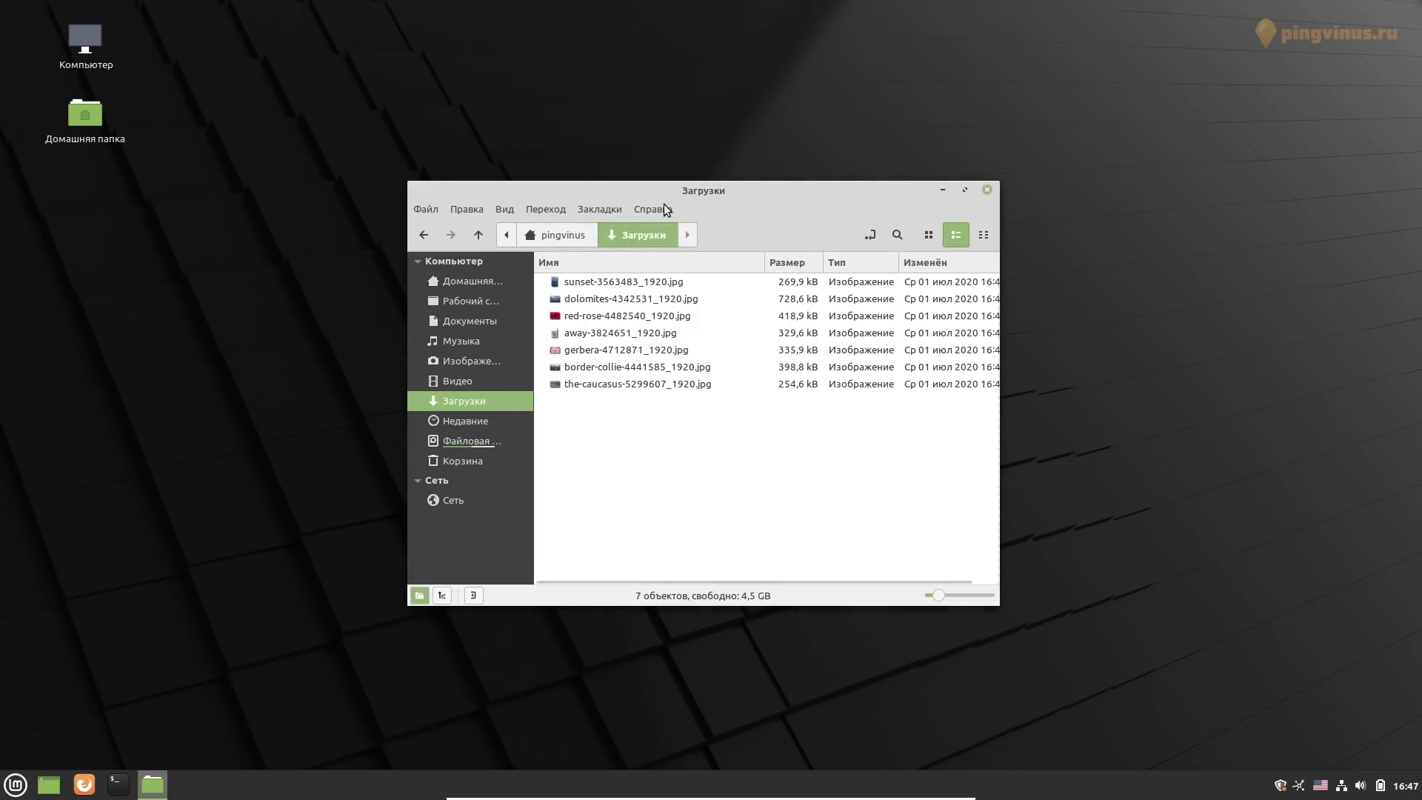
{"action": "left_click", "coordinate": [661, 207]}
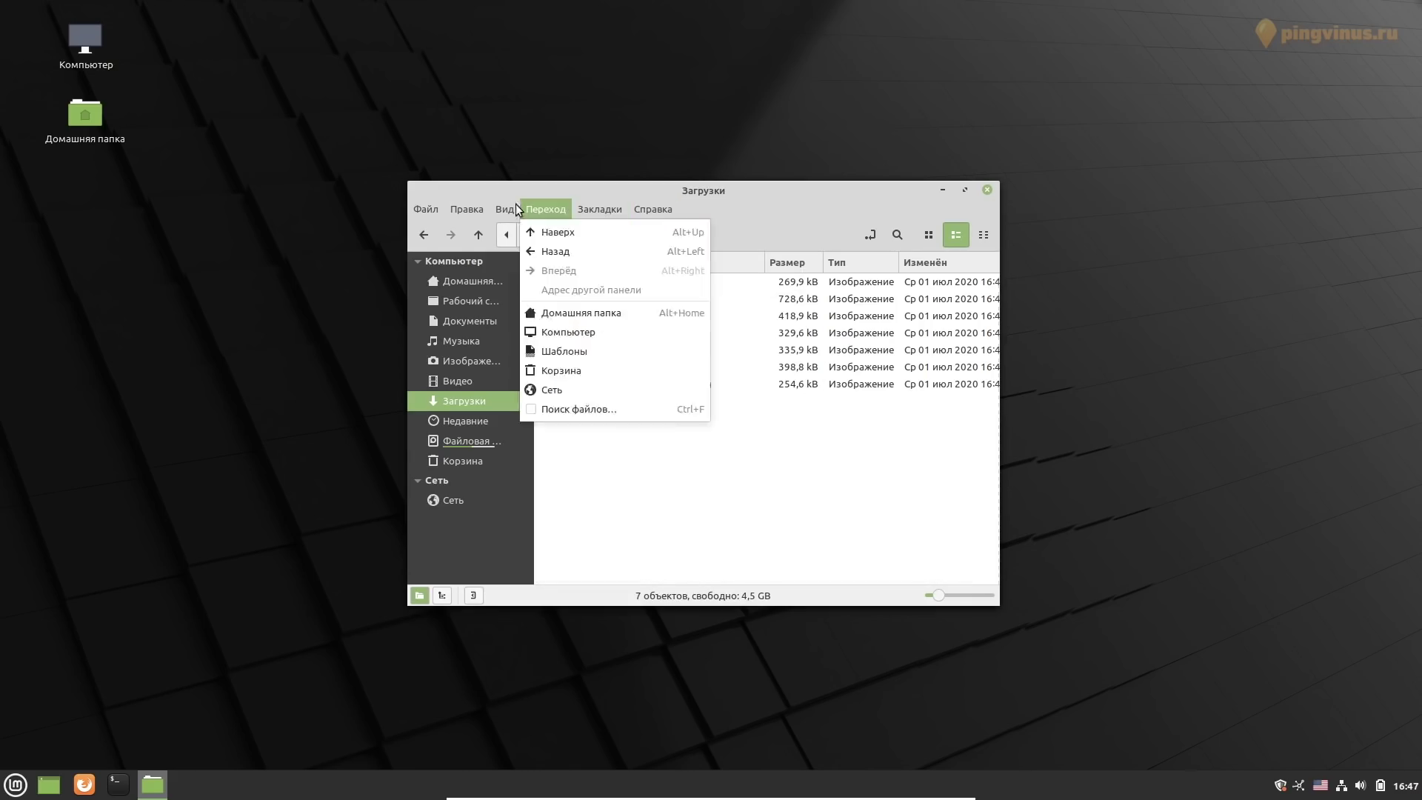
{"action": "mouse_move", "coordinate": [465, 215]}
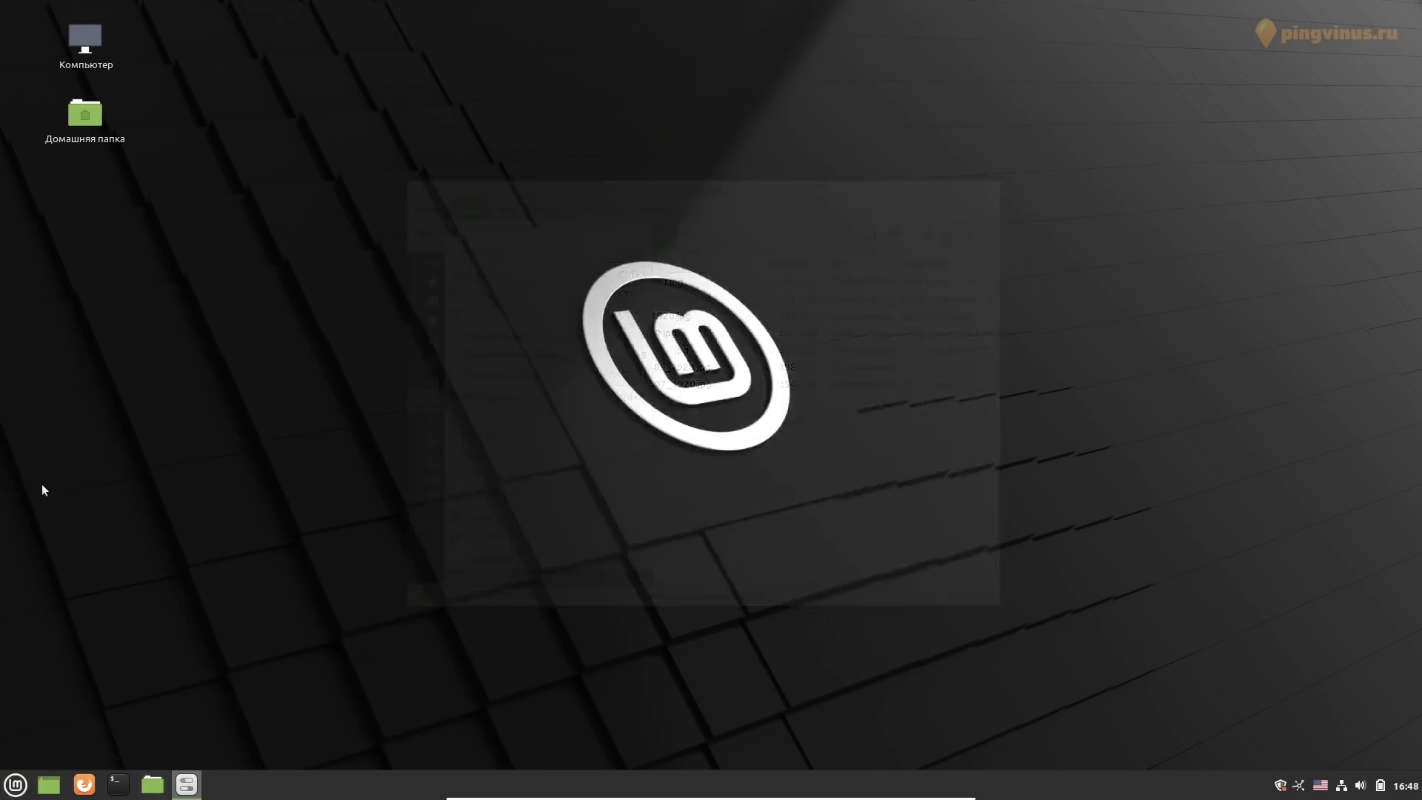
Apply the Mint-X-Yellow icon theme and browse the home folders to preview it
{"action": "left_click", "coordinate": [608, 270]}
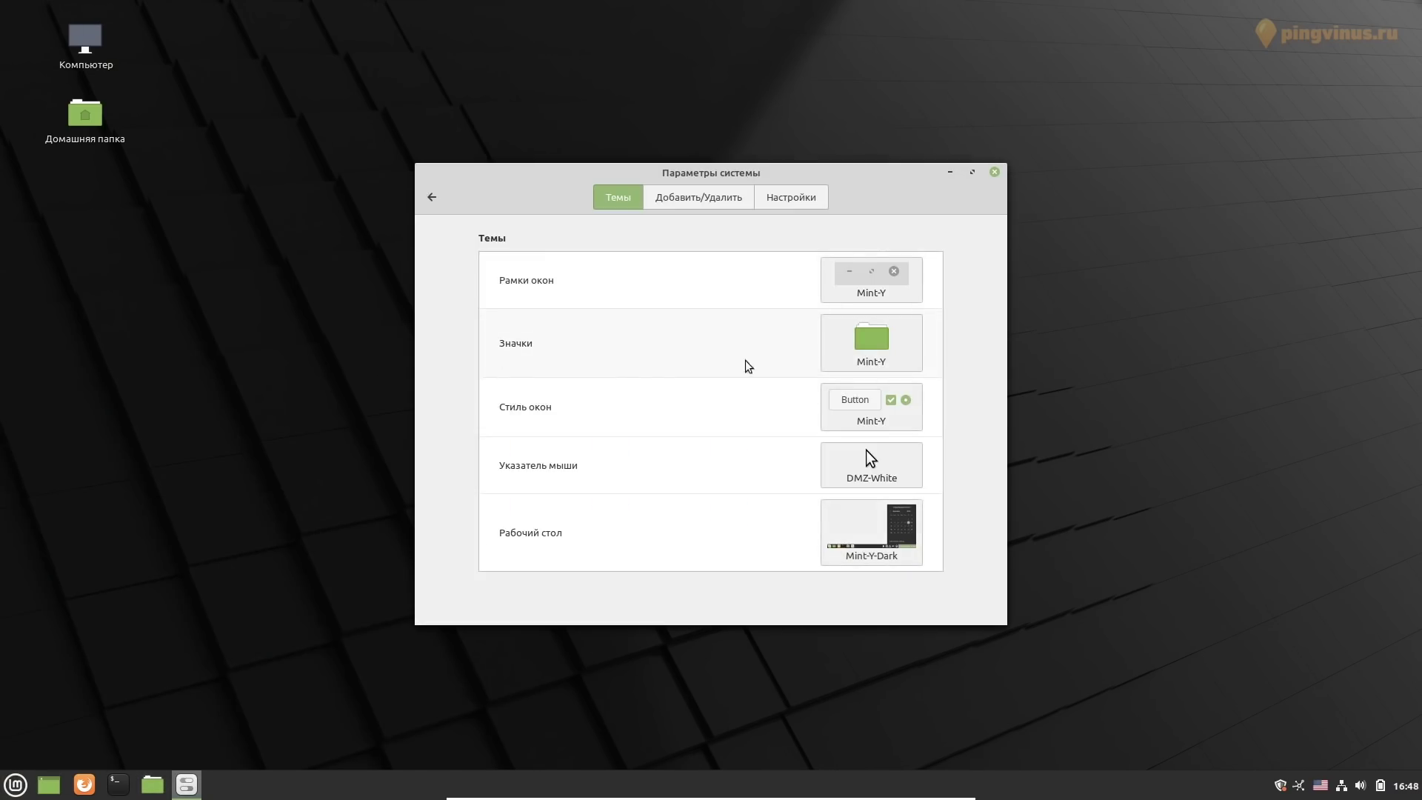
{"action": "left_click", "coordinate": [870, 342]}
{"action": "left_click", "coordinate": [1222, 308]}
{"action": "double_click", "coordinate": [85, 41]}
{"action": "left_click", "coordinate": [488, 281]}
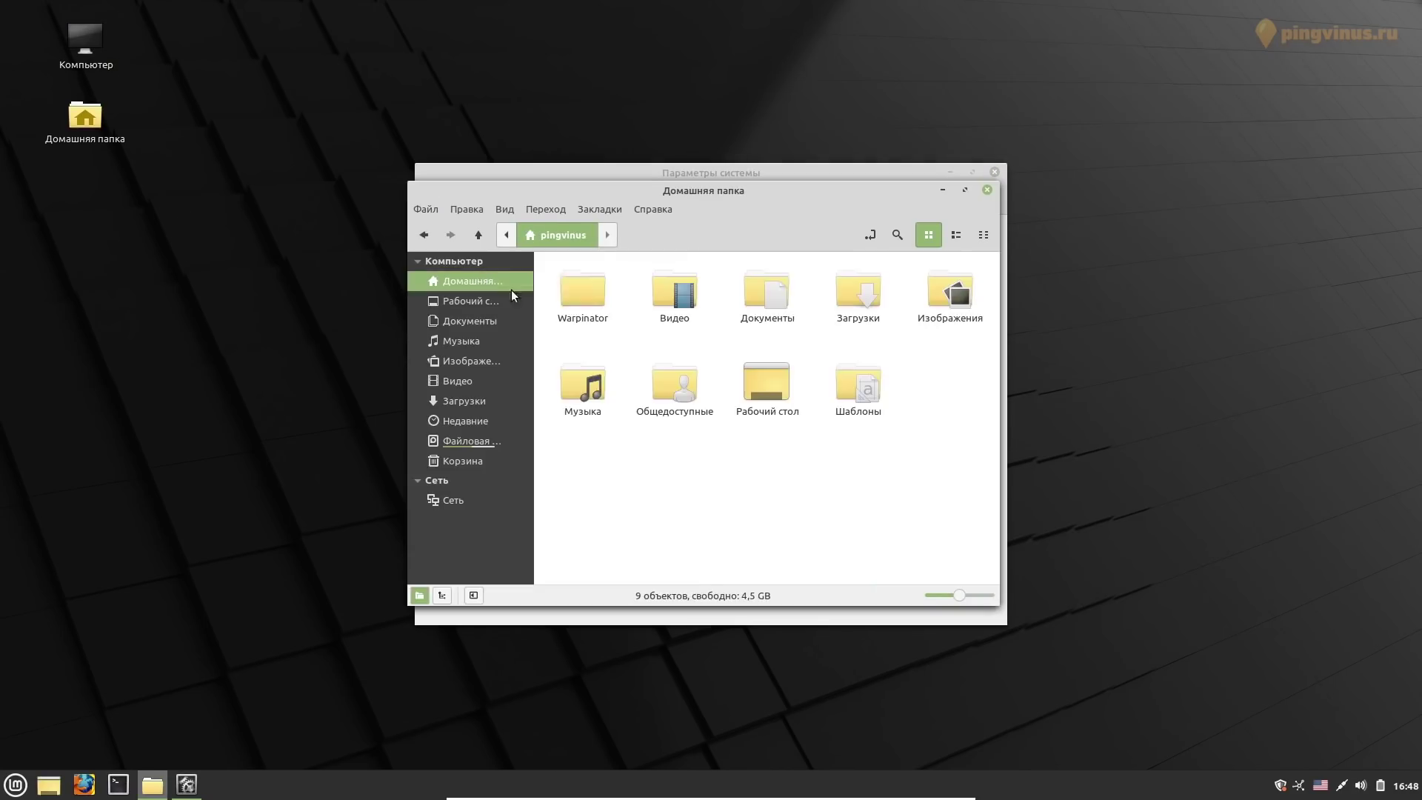
{"action": "left_click_drag", "start_coordinate": [666, 182], "coordinate": [494, 216]}
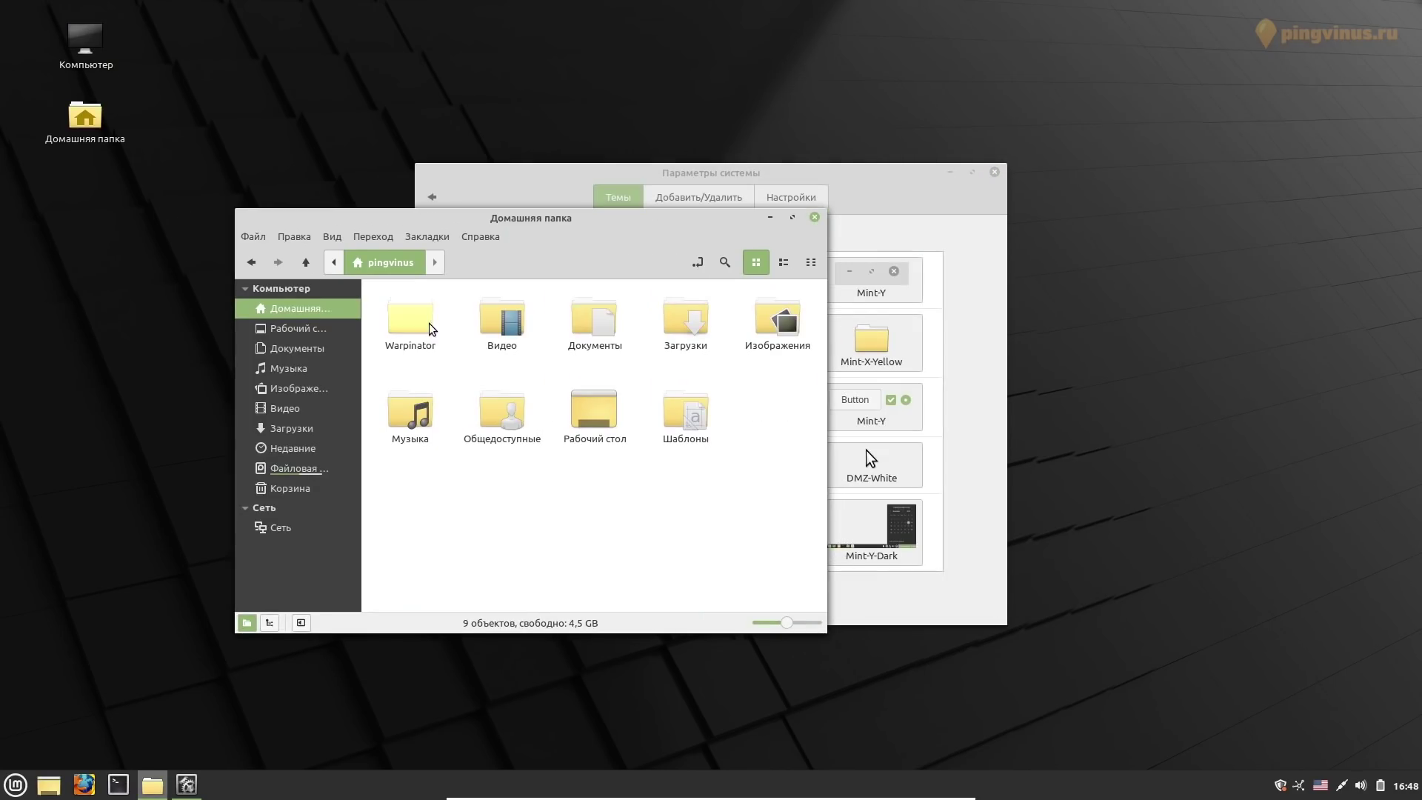
{"action": "left_click", "coordinate": [685, 318]}
{"action": "double_click", "coordinate": [776, 318]}
{"action": "left_click", "coordinate": [400, 270]}
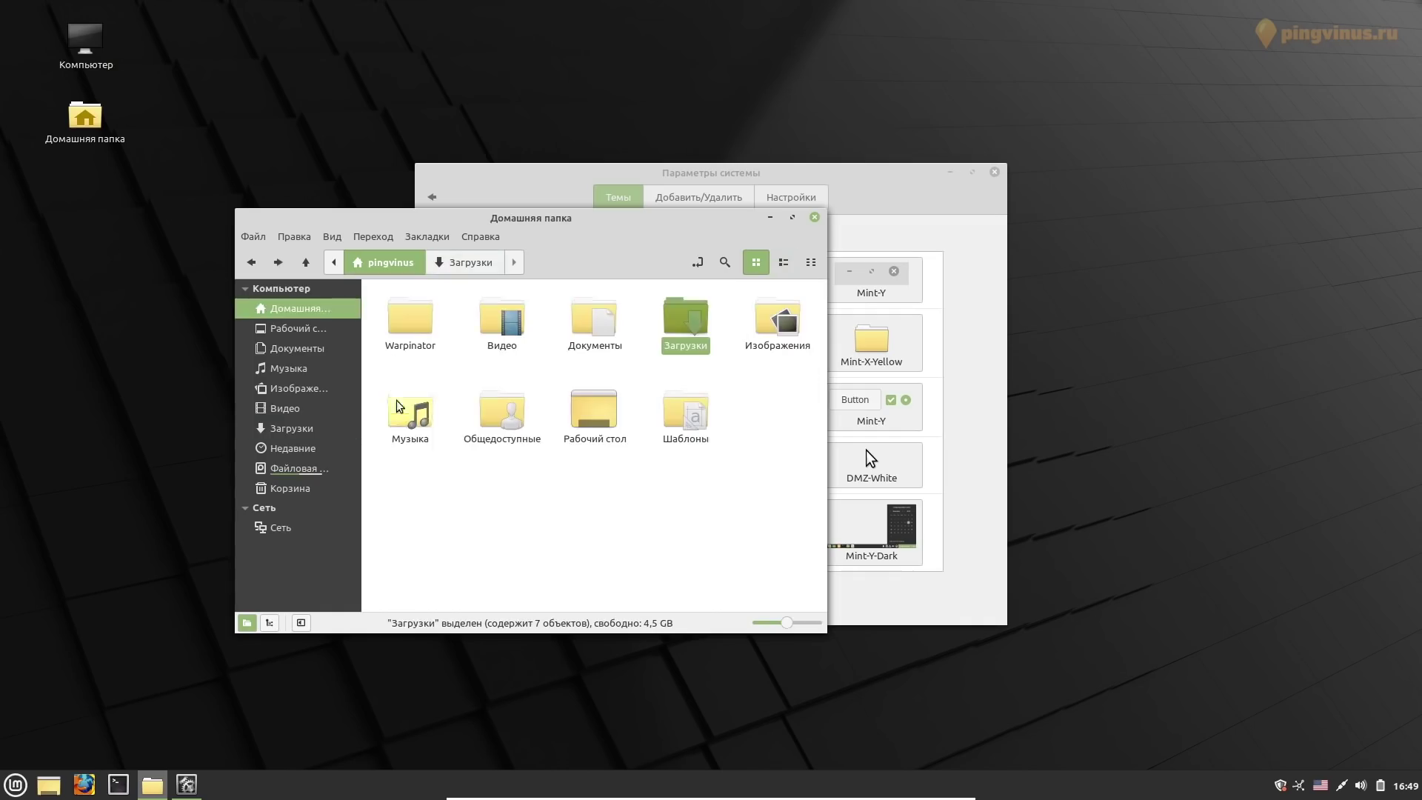
{"action": "left_click", "coordinate": [410, 415]}
{"action": "left_click", "coordinate": [298, 468]}
{"action": "left_click", "coordinate": [770, 216]}
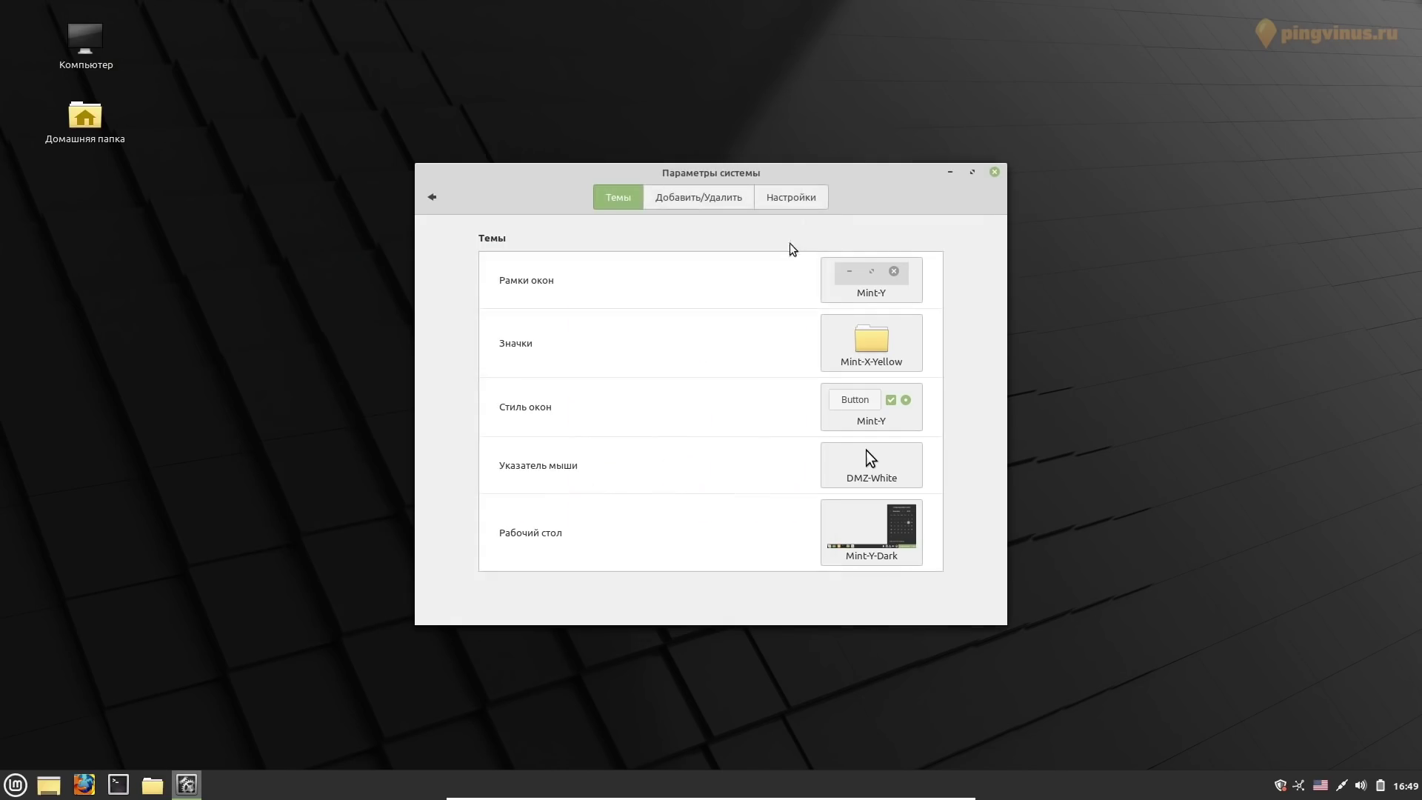
Set the desktop theme to Mint-X-Pink
{"action": "left_click", "coordinate": [432, 196]}
{"action": "left_click", "coordinate": [614, 276]}
{"action": "left_click", "coordinate": [872, 528]}
{"action": "left_click", "coordinate": [977, 252]}
{"action": "key", "text": "super"}
{"action": "key", "text": "Down"}
{"action": "key", "text": "Down"}
{"action": "key", "text": "Down"}
{"action": "key", "text": "Down"}
{"action": "key", "text": "Down"}
{"action": "key", "text": "Down"}
Try Mint-X-Purple and Mint-Y-Dark-Pink window styles, settling on Mint-Y-Dark-Teal
{"action": "left_click", "coordinate": [910, 424]}
{"action": "left_click", "coordinate": [1279, 222]}
{"action": "left_click", "coordinate": [918, 453]}
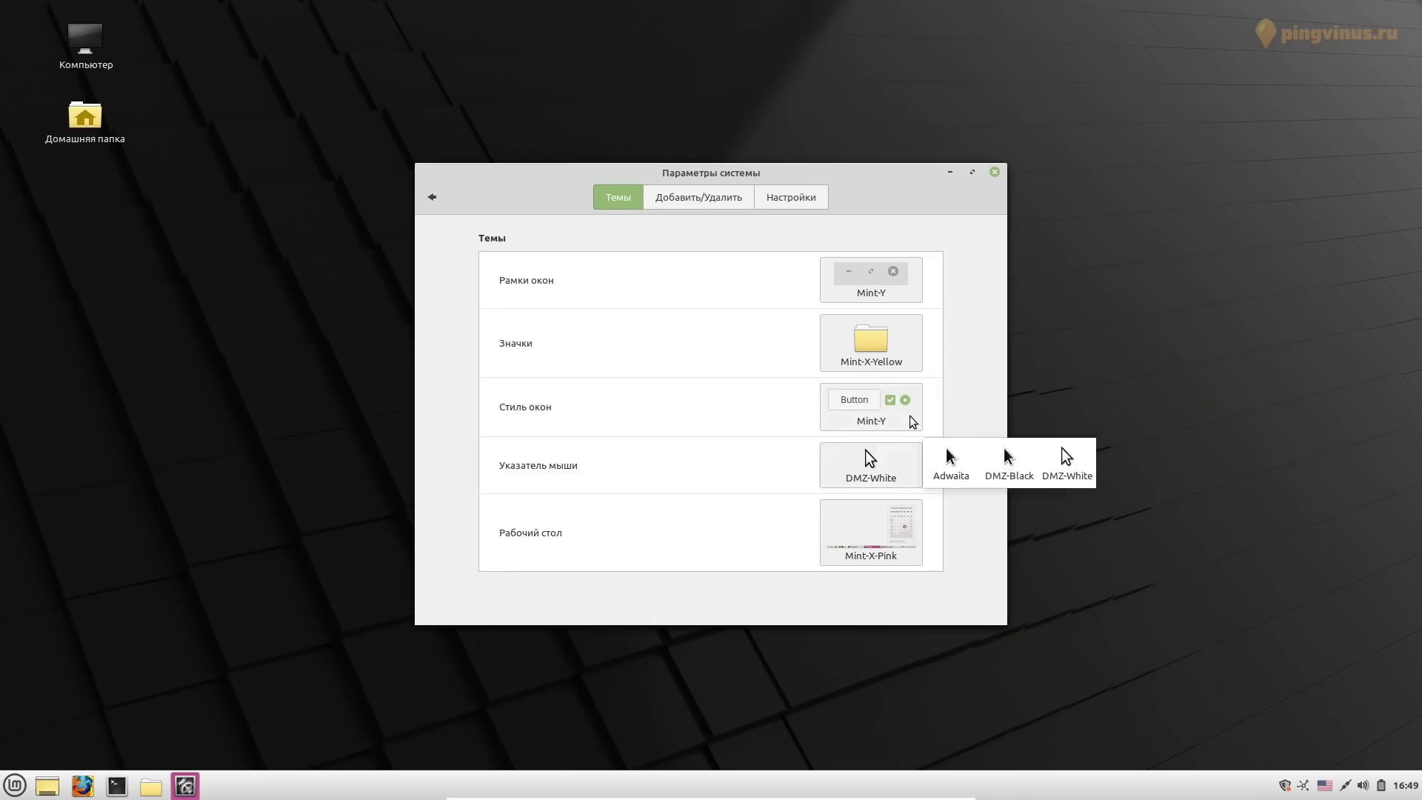
{"action": "key", "text": "Escape"}
{"action": "key", "text": "super"}
{"action": "key", "text": "Down"}
{"action": "key", "text": "Down"}
{"action": "left_click", "coordinate": [873, 395]}
{"action": "left_click", "coordinate": [1002, 397]}
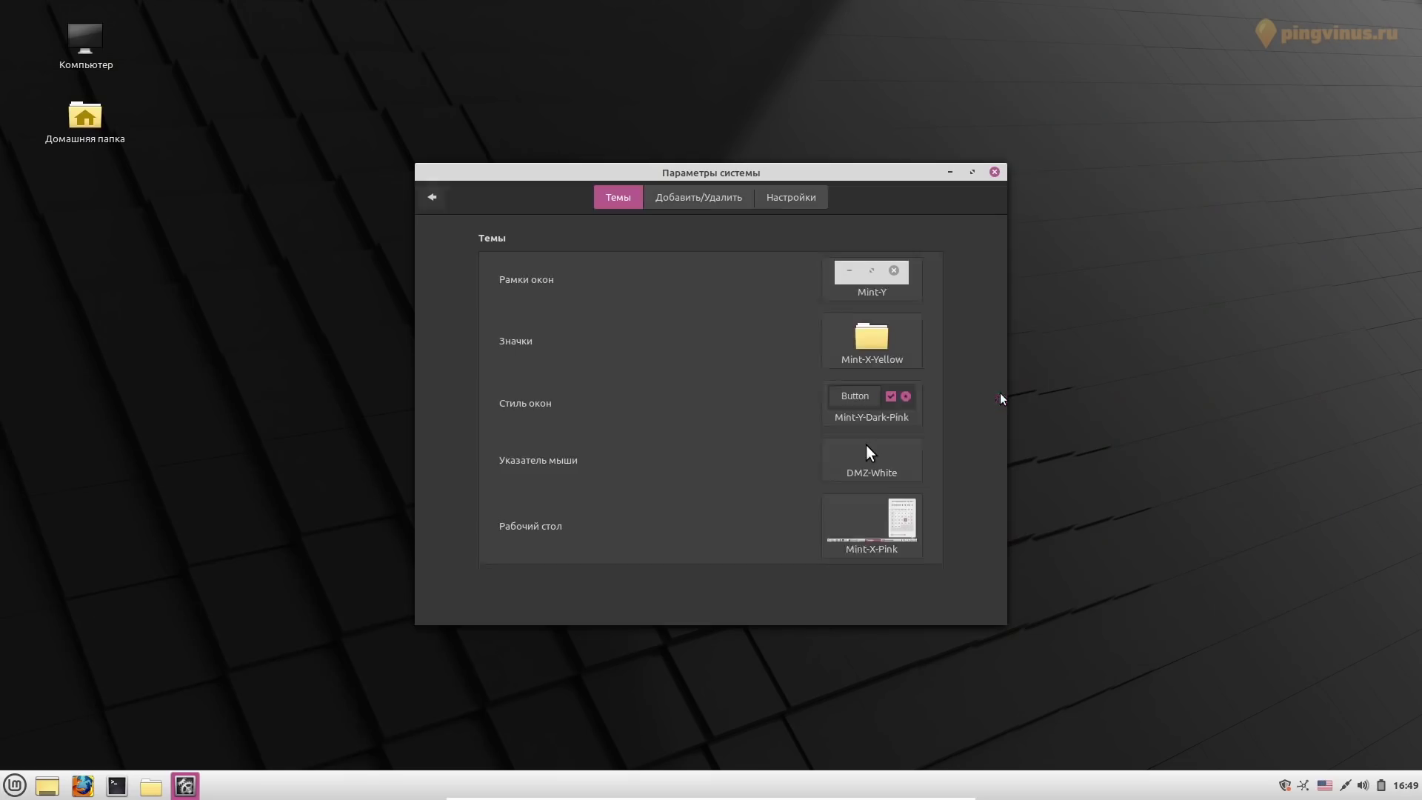
{"action": "key", "text": "super"}
{"action": "key", "text": "Escape"}
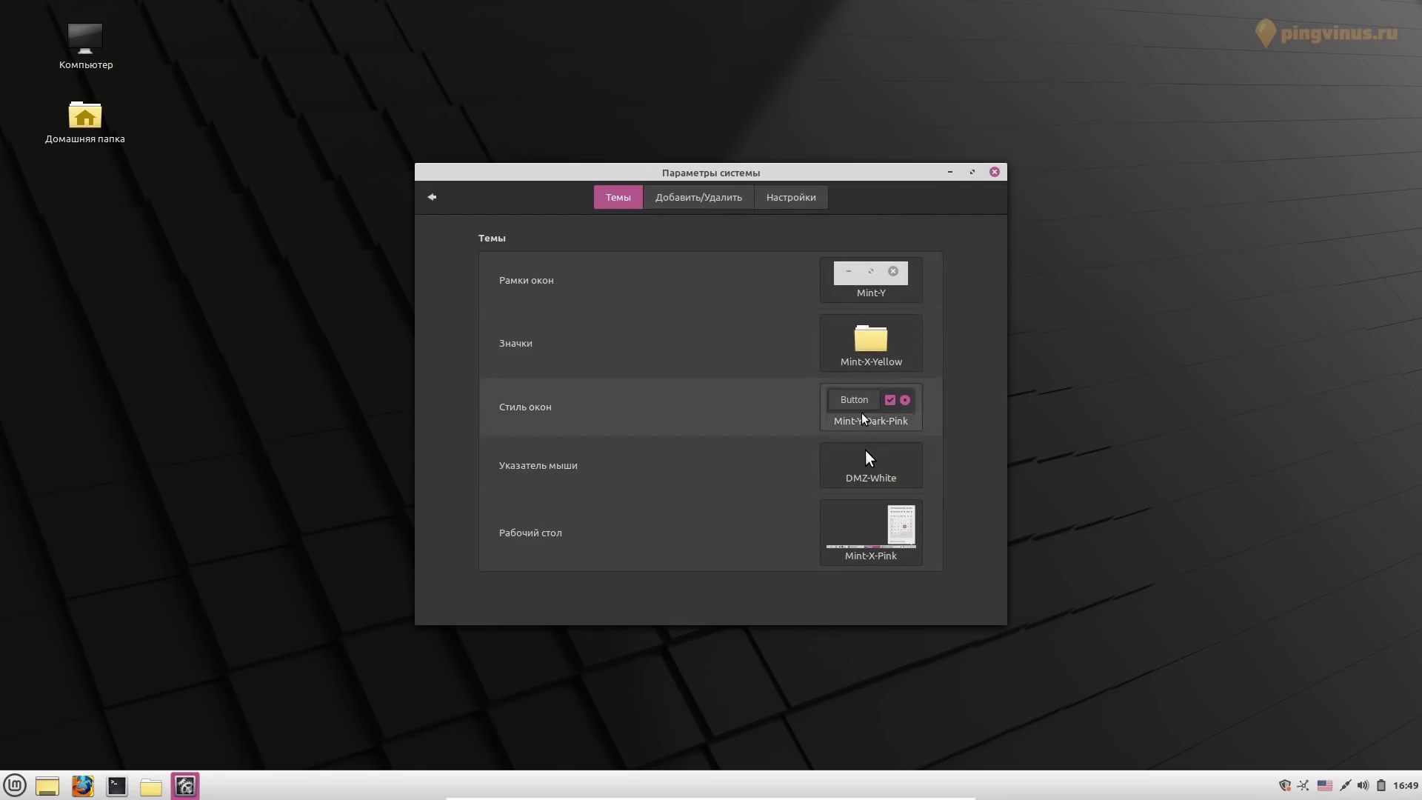
{"action": "left_click", "coordinate": [888, 407]}
{"action": "left_click", "coordinate": [1001, 459]}
Log out of the session from the applications menu and confirm
{"action": "left_click", "coordinate": [15, 785]}
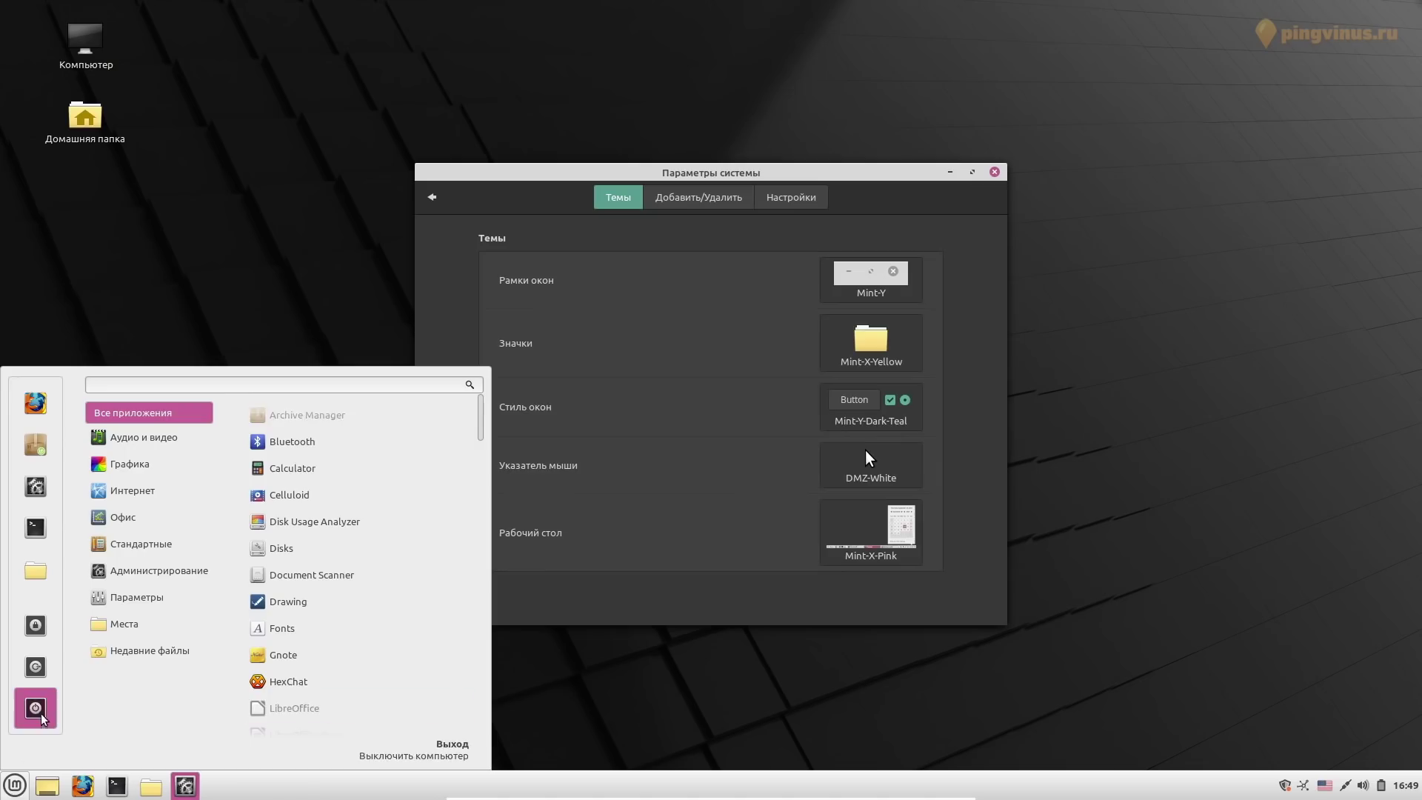
{"action": "left_click", "coordinate": [32, 669]}
{"action": "left_click", "coordinate": [789, 420]}
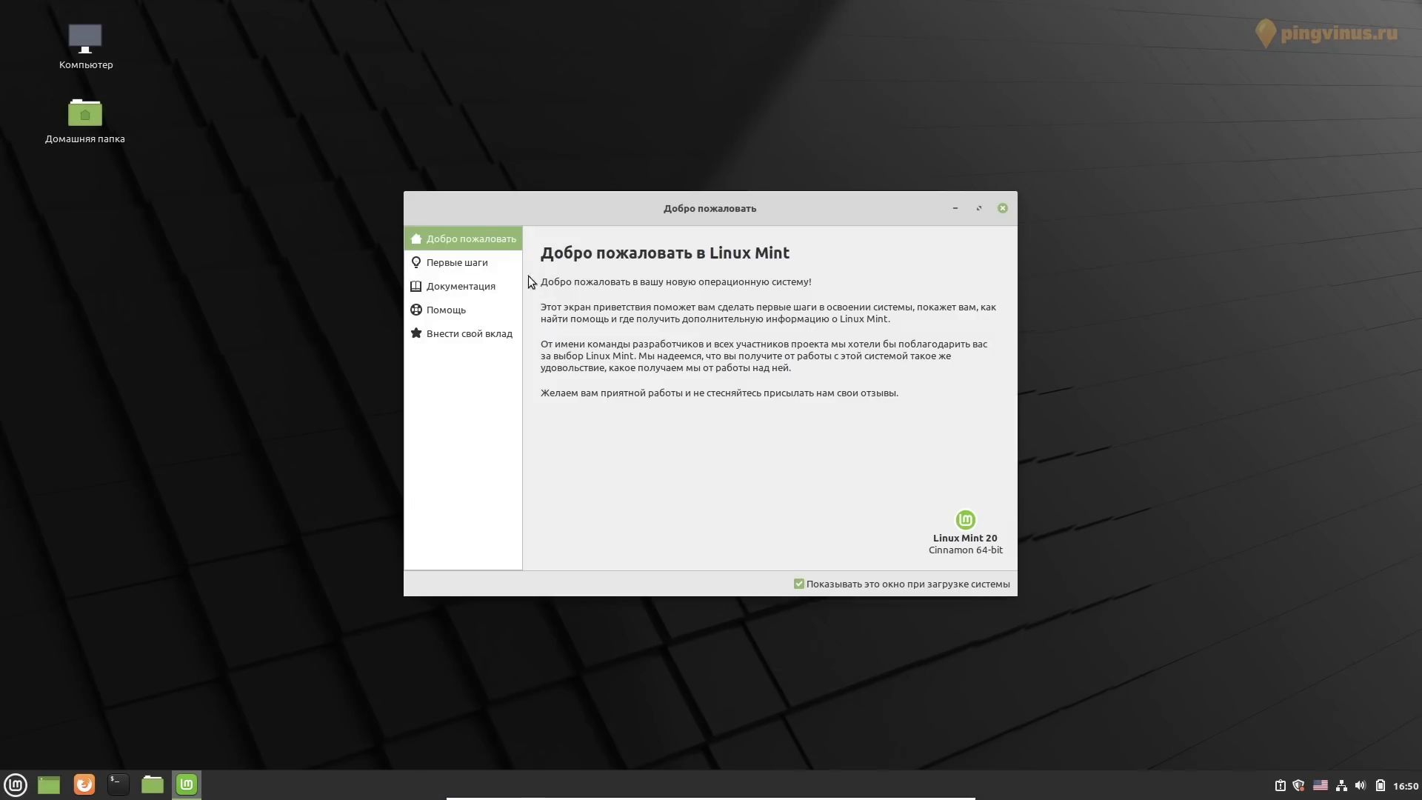
On the Первые шаги page, pick the green desktop colour and turn the dark theme on
{"action": "left_click", "coordinate": [502, 268]}
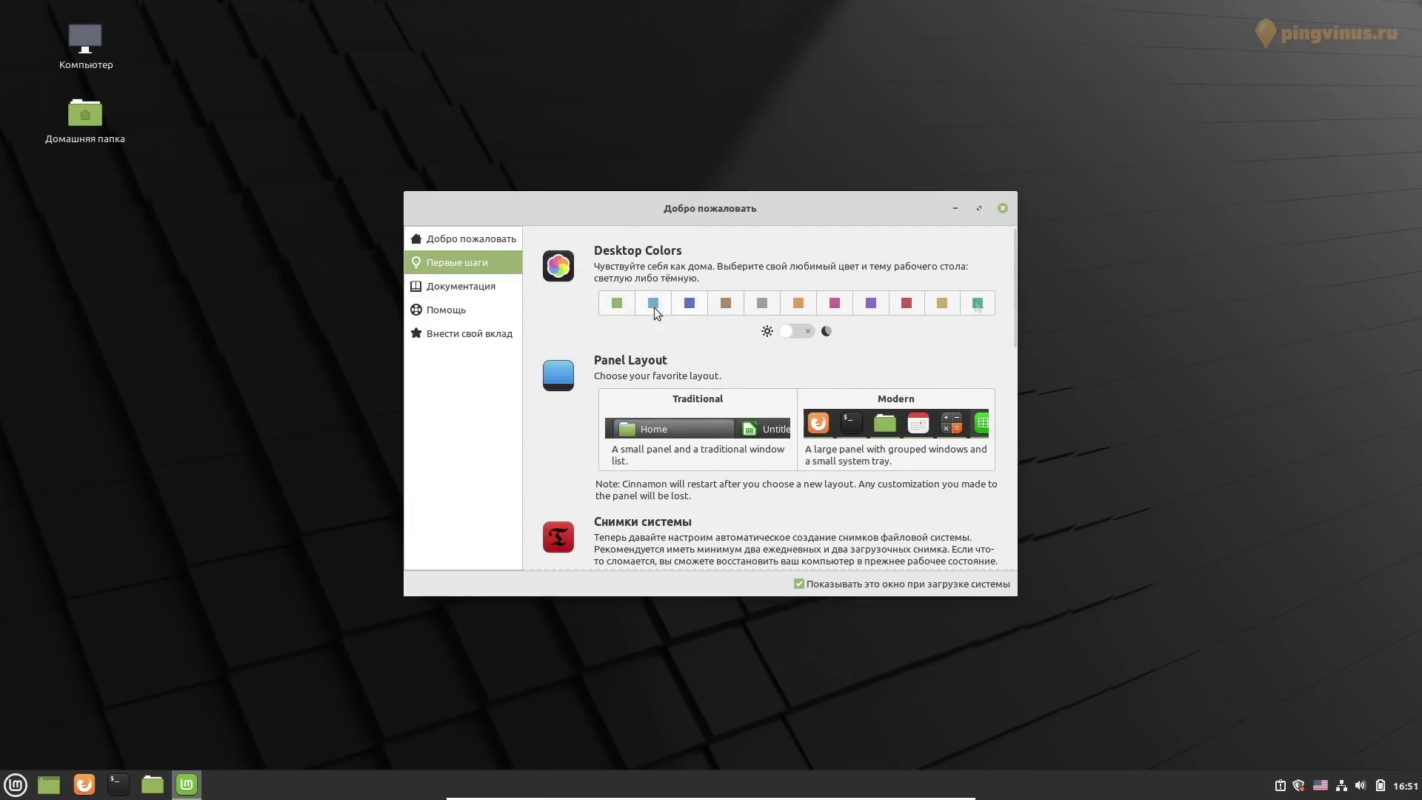
{"action": "left_click", "coordinate": [617, 302]}
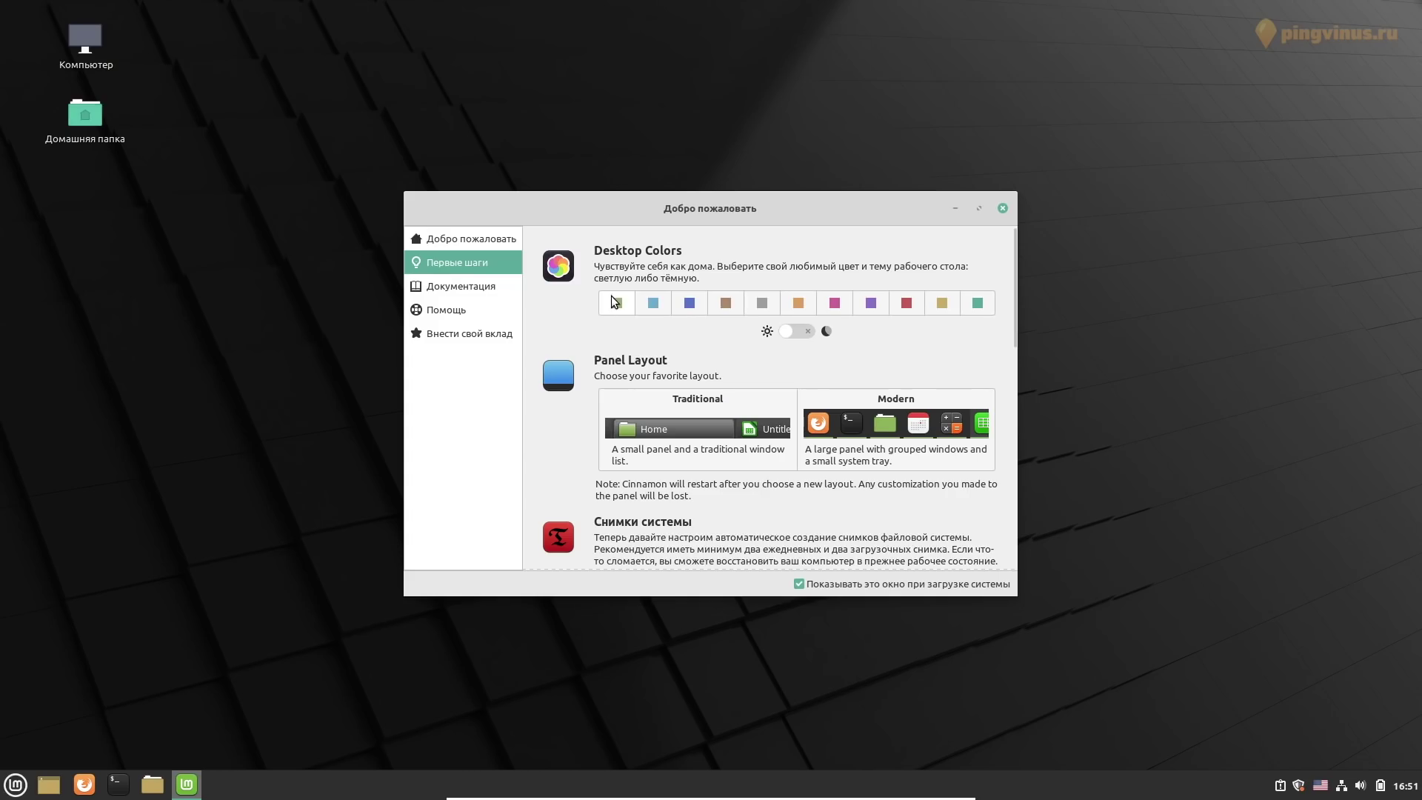
{"action": "left_click", "coordinate": [790, 330]}
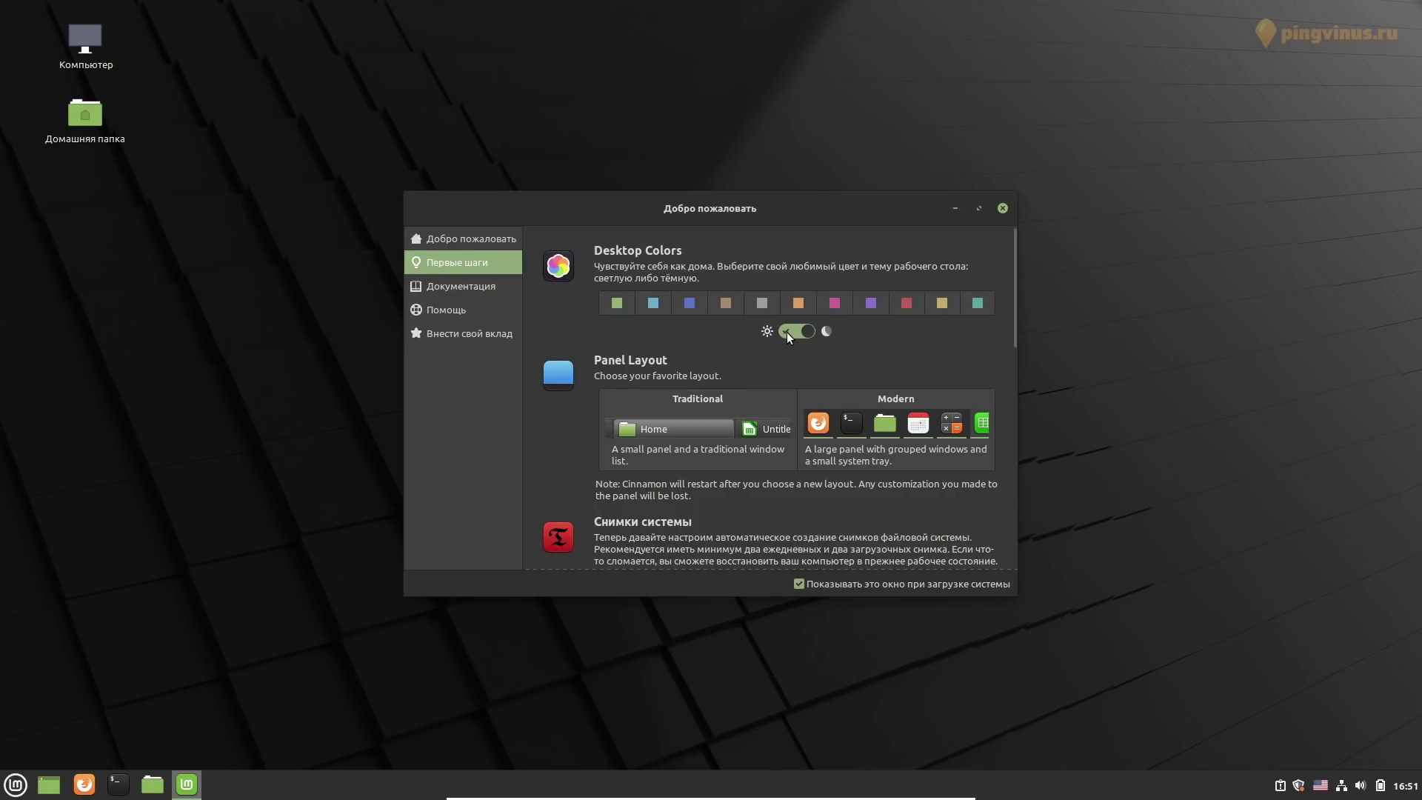
{"action": "left_click", "coordinate": [786, 332]}
{"action": "left_click", "coordinate": [787, 333]}
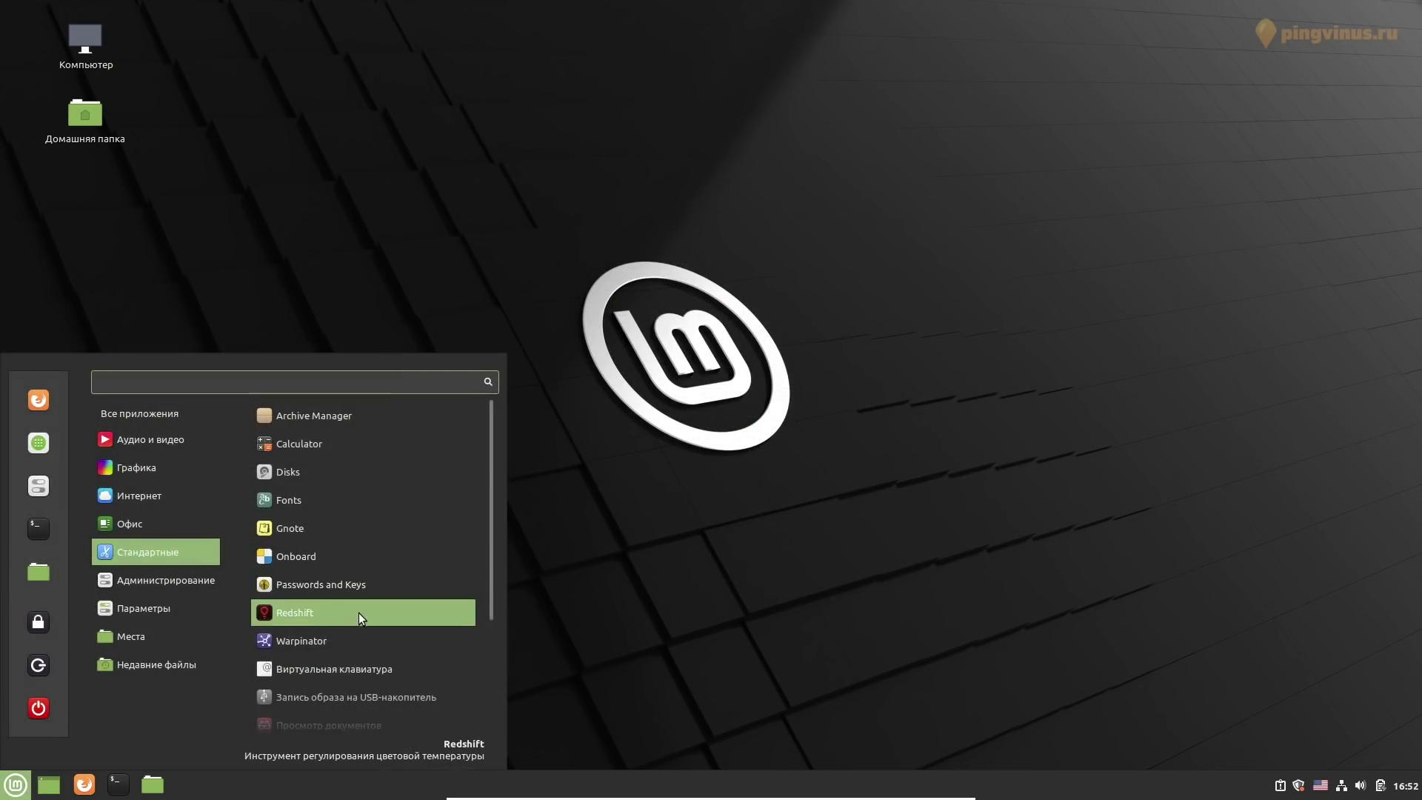
Launch the Xed text editor and view its About xed information
{"action": "scroll", "coordinate": [358, 612], "scroll_direction": "down", "scroll_amount": 5}
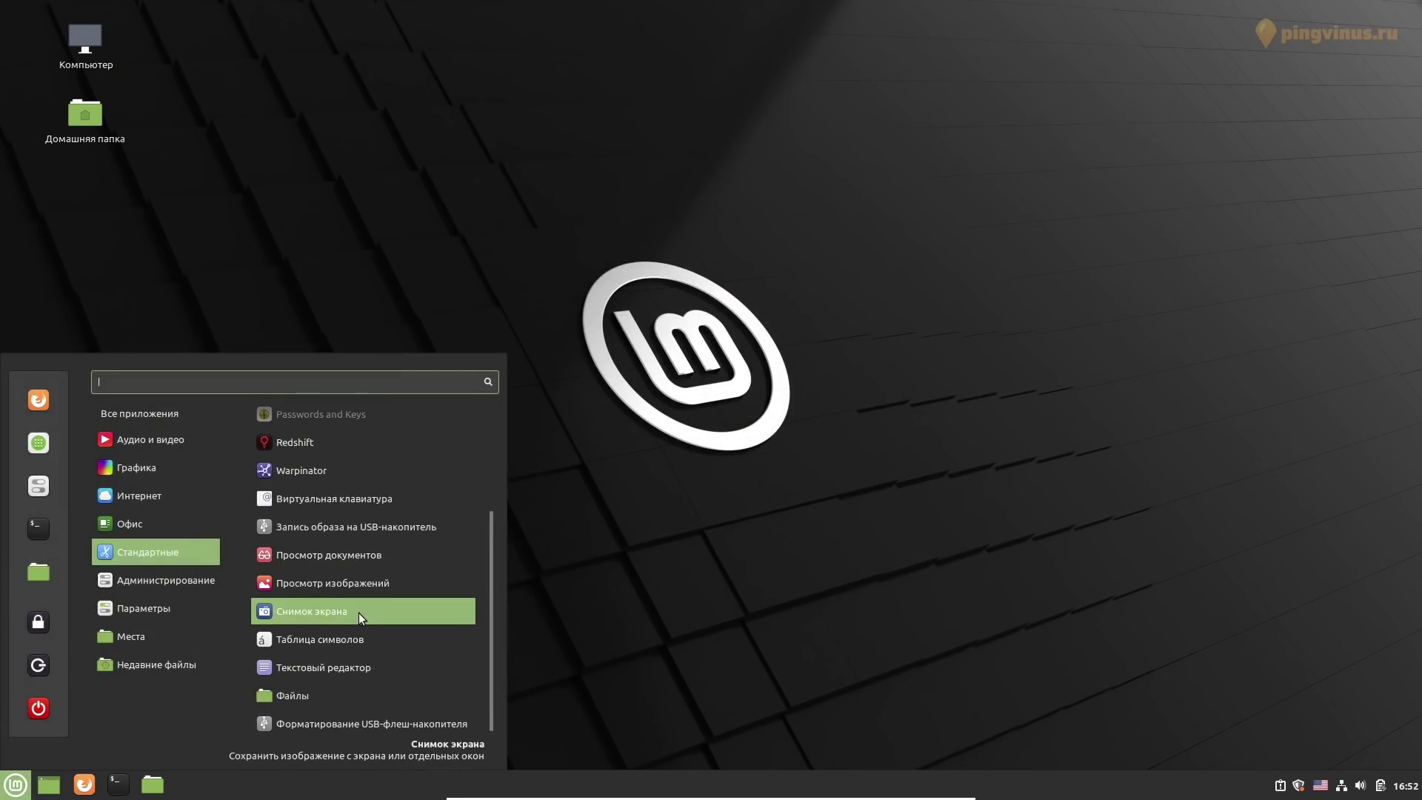
{"action": "left_click", "coordinate": [326, 667]}
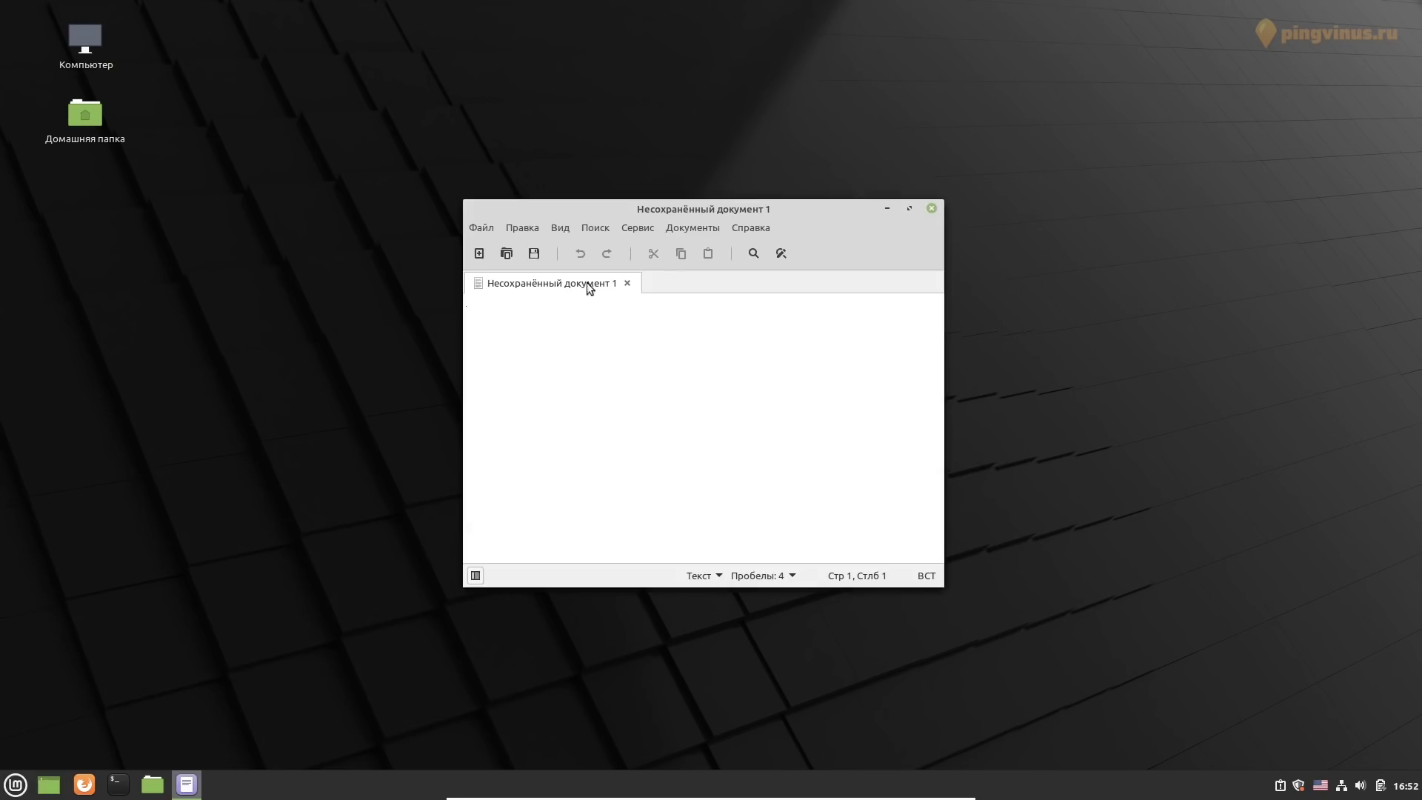
{"action": "left_click", "coordinate": [750, 227]}
{"action": "left_click", "coordinate": [752, 295]}
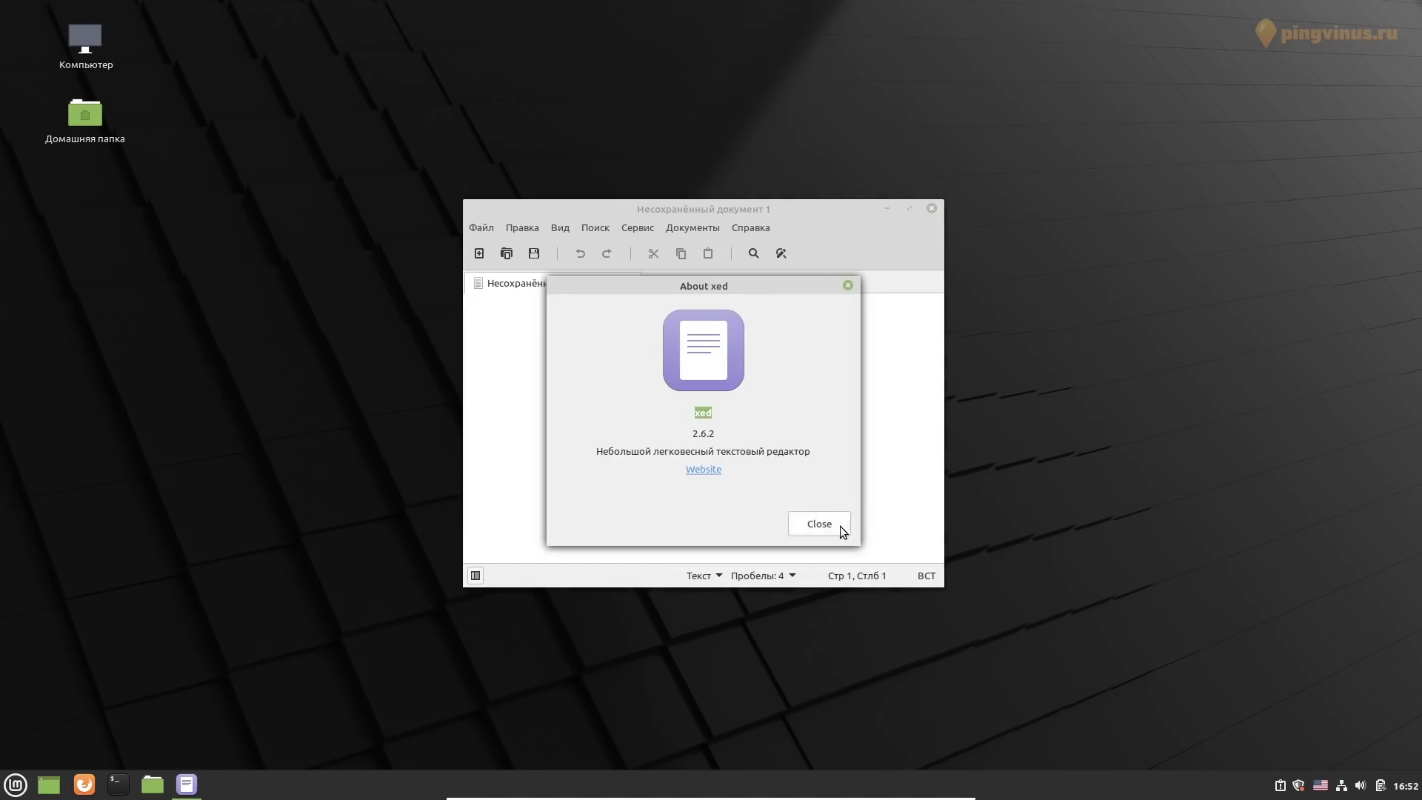
{"action": "left_click", "coordinate": [819, 523]}
Look at the line-ending choices in Xed's Save As dialog, then cancel it
{"action": "left_click", "coordinate": [492, 227]}
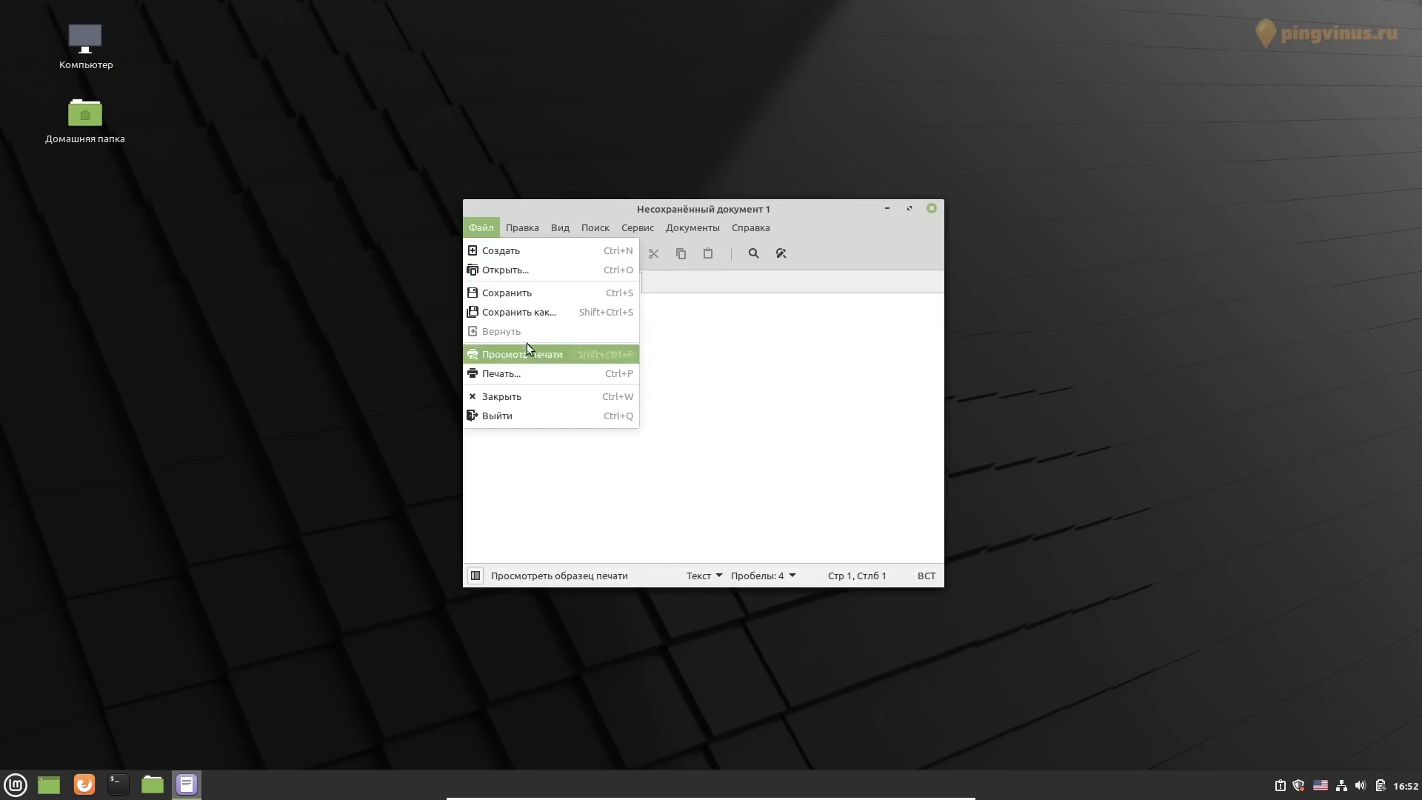
{"action": "left_click", "coordinate": [543, 317]}
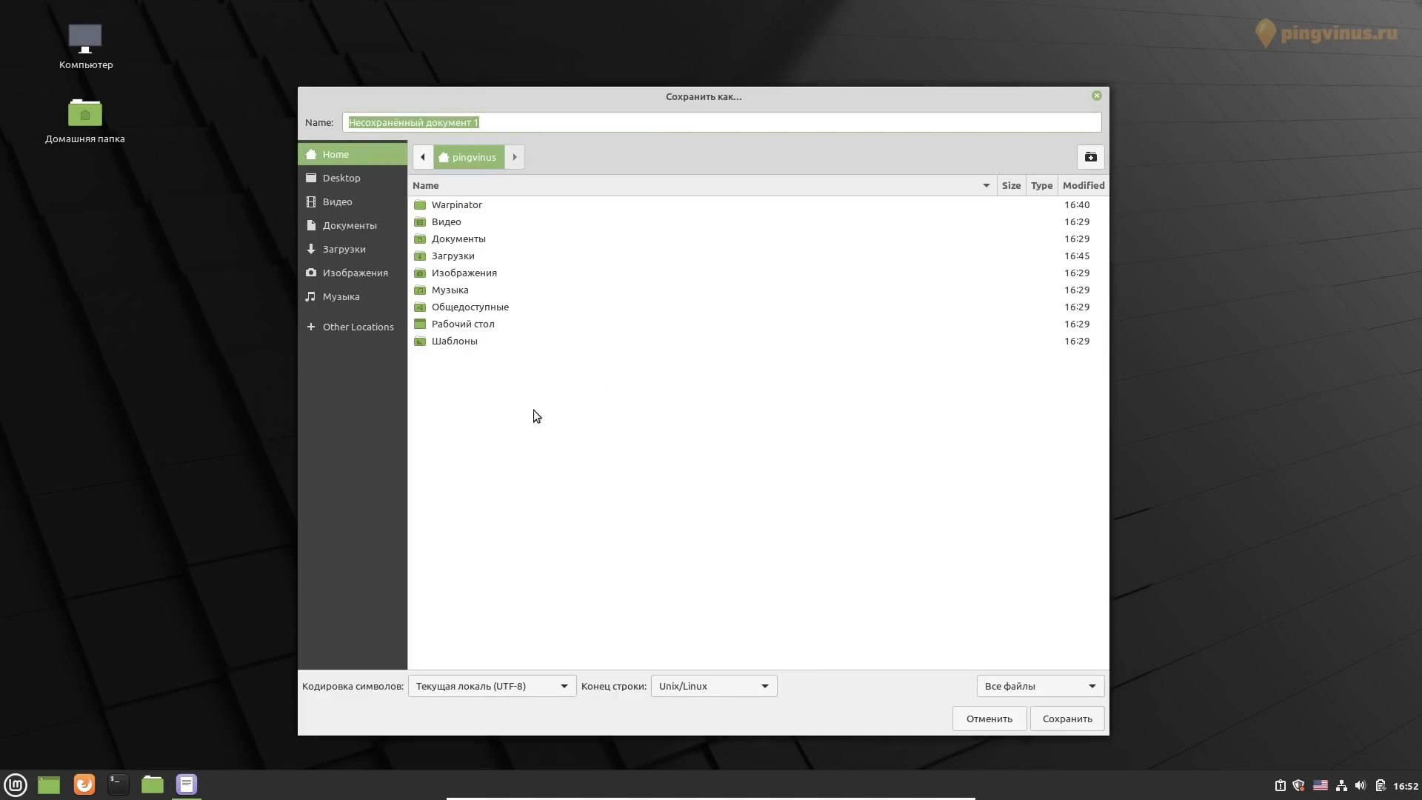
{"action": "left_click", "coordinate": [707, 681]}
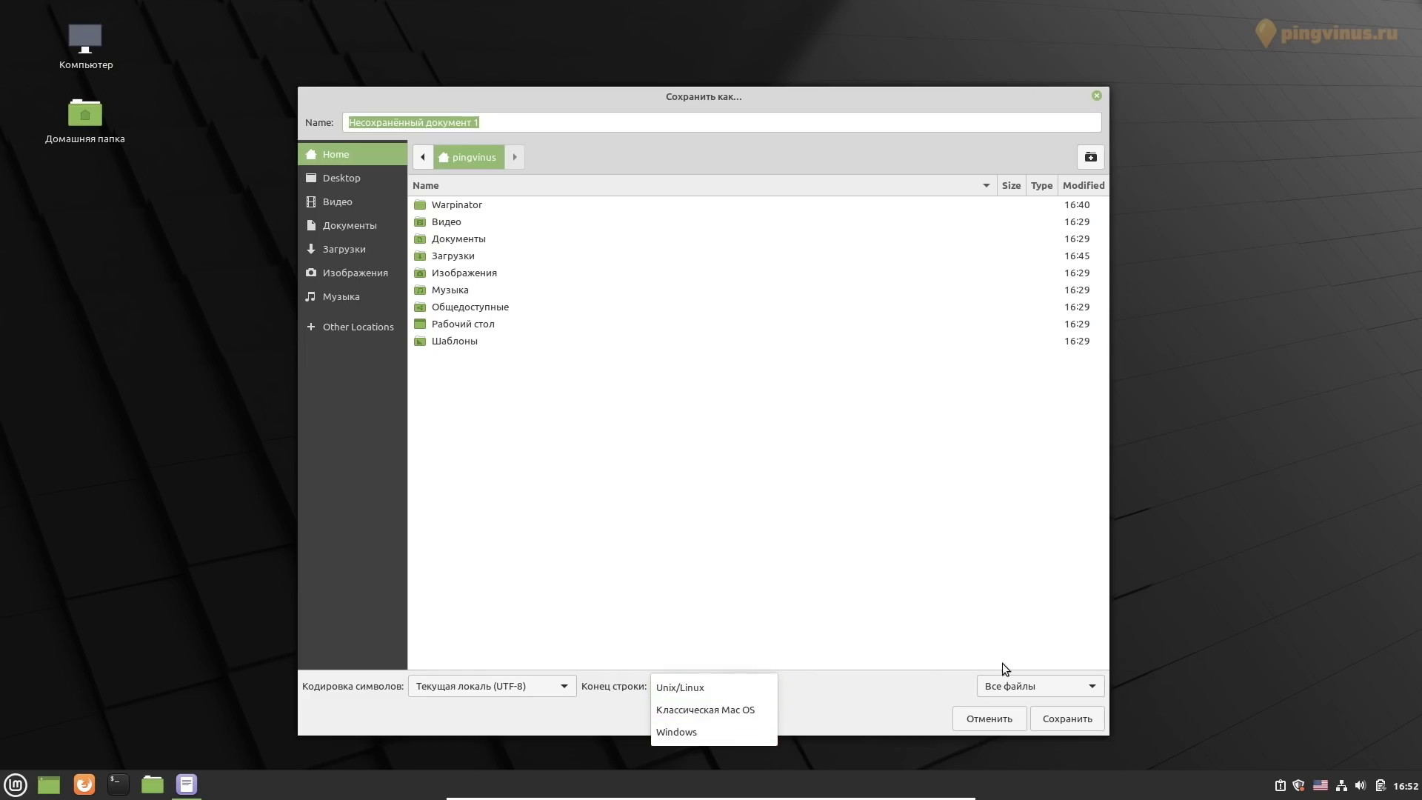
{"action": "key", "text": "Escape"}
{"action": "key", "text": "Escape"}
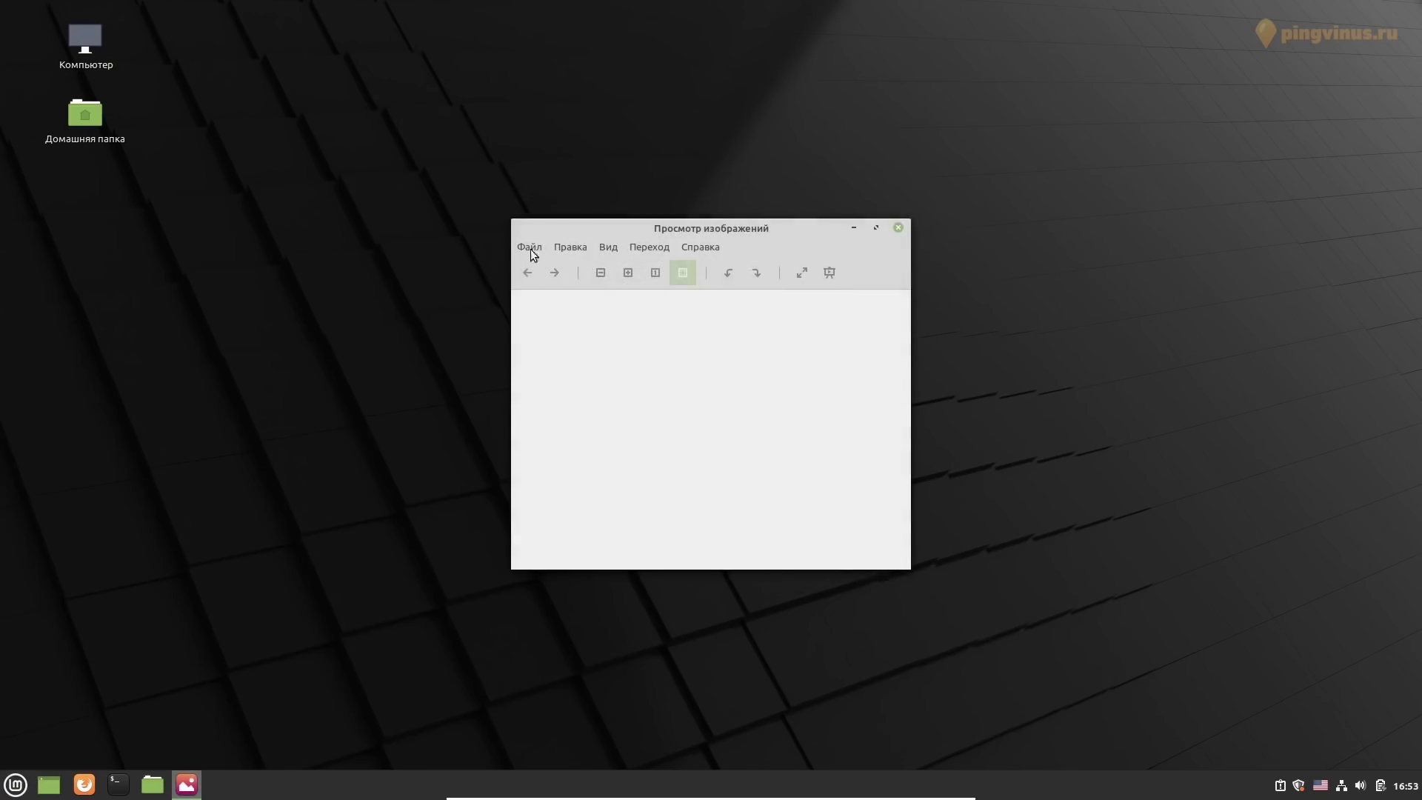
Open the first photo from the Изображения folder in the image viewer and play a slideshow
{"action": "left_click", "coordinate": [526, 247]}
{"action": "left_click", "coordinate": [547, 268]}
{"action": "left_click", "coordinate": [481, 101]}
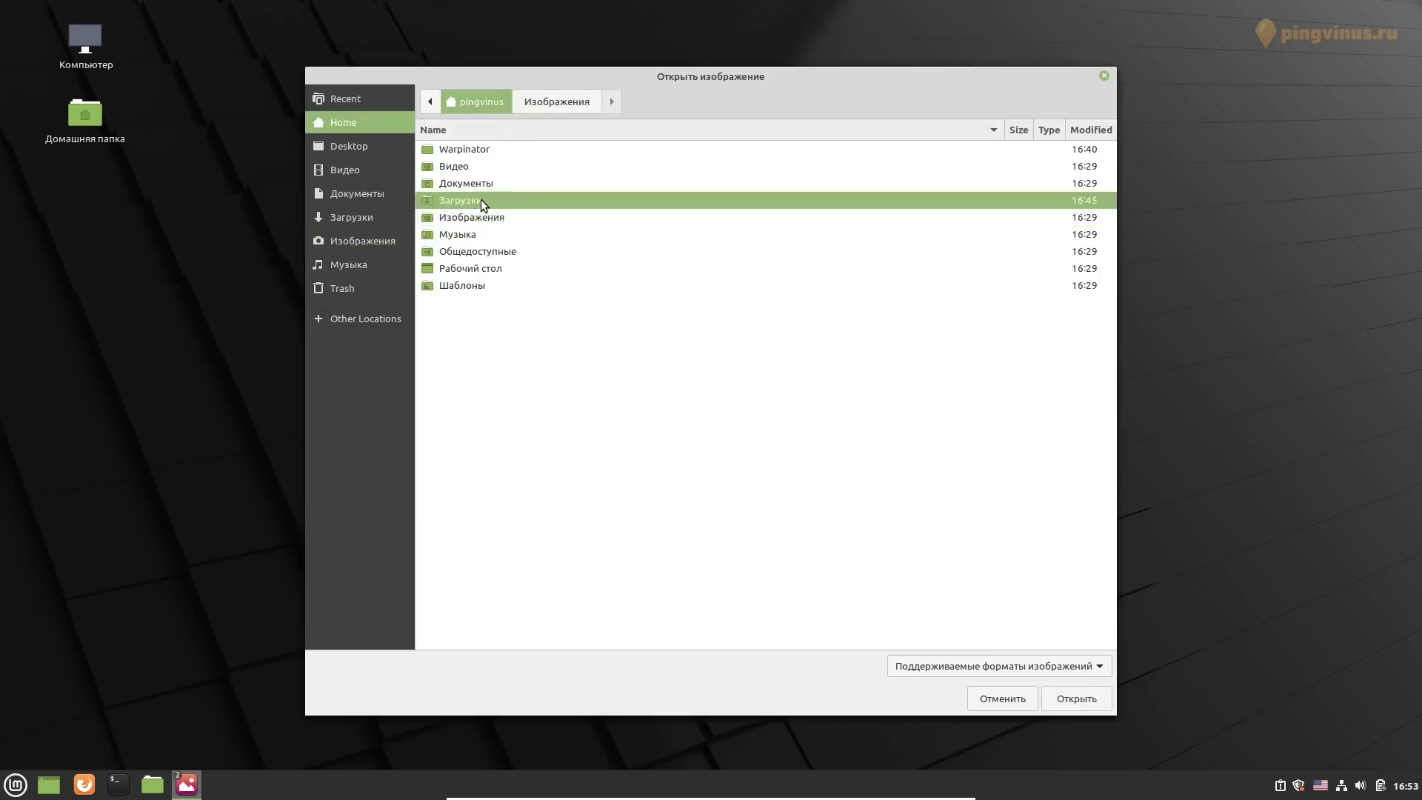
{"action": "double_click", "coordinate": [482, 198]}
{"action": "key", "text": "Return"}
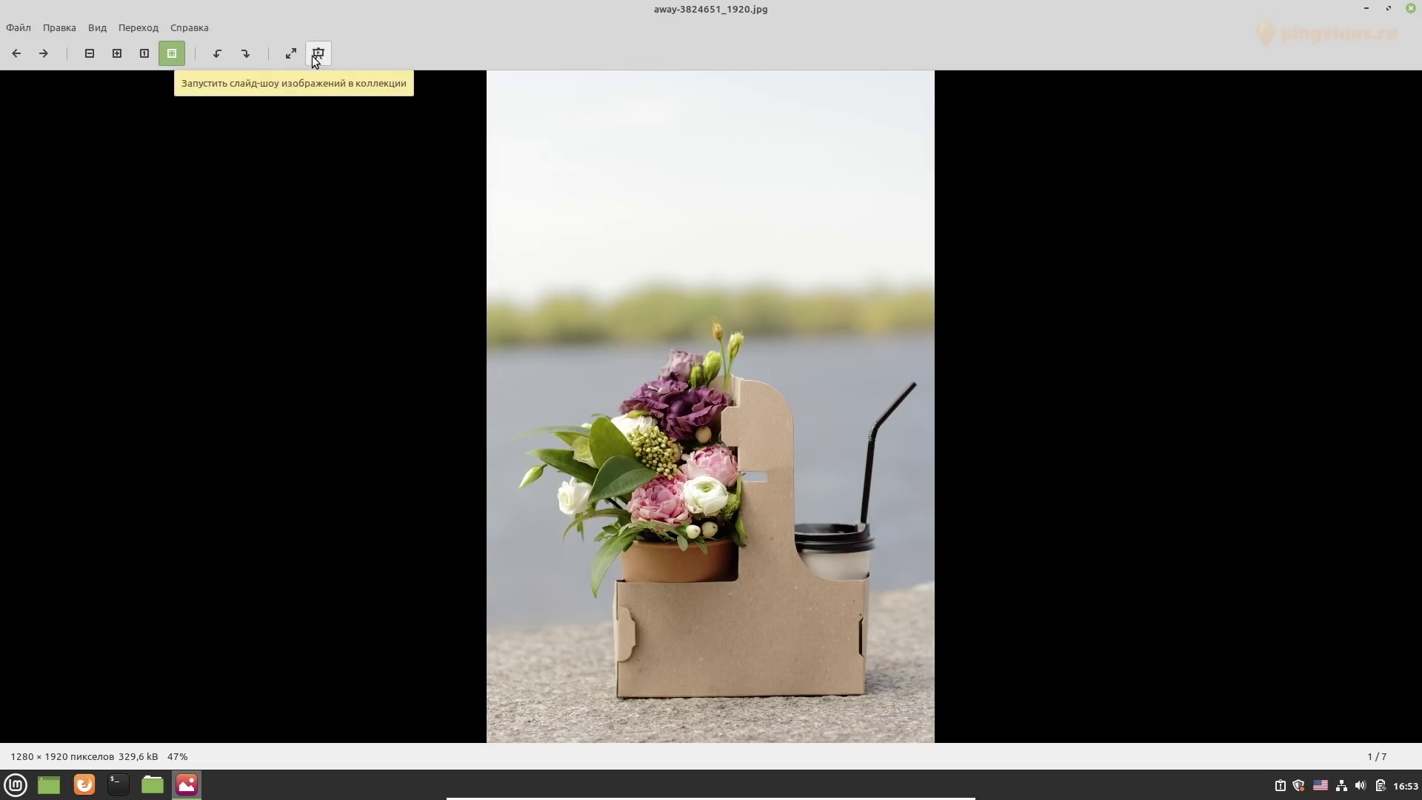
{"action": "left_click", "coordinate": [314, 55]}
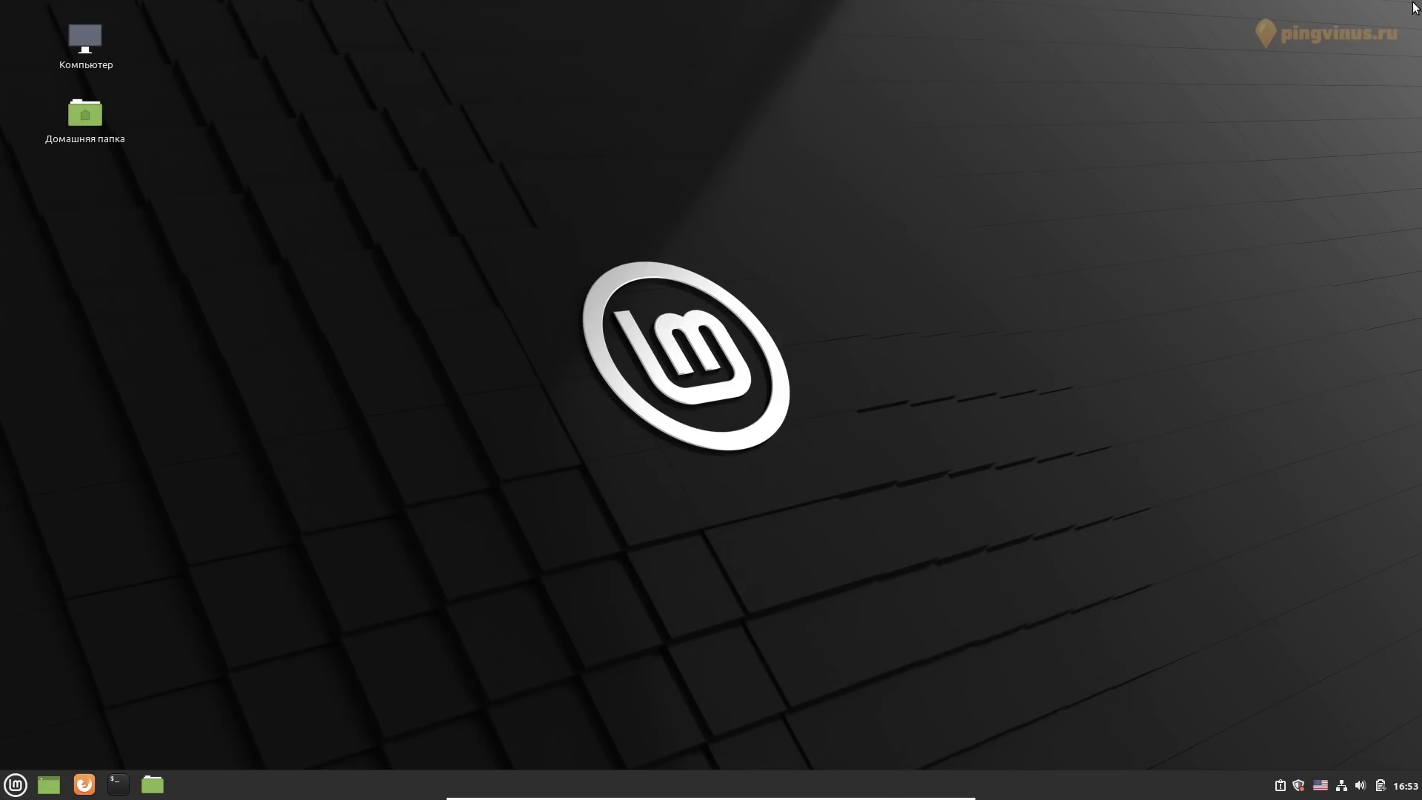
Launch Xreader from the menu with 'xre' and open its Help menu
{"action": "key", "text": "super"}
{"action": "type", "text": "xre"}
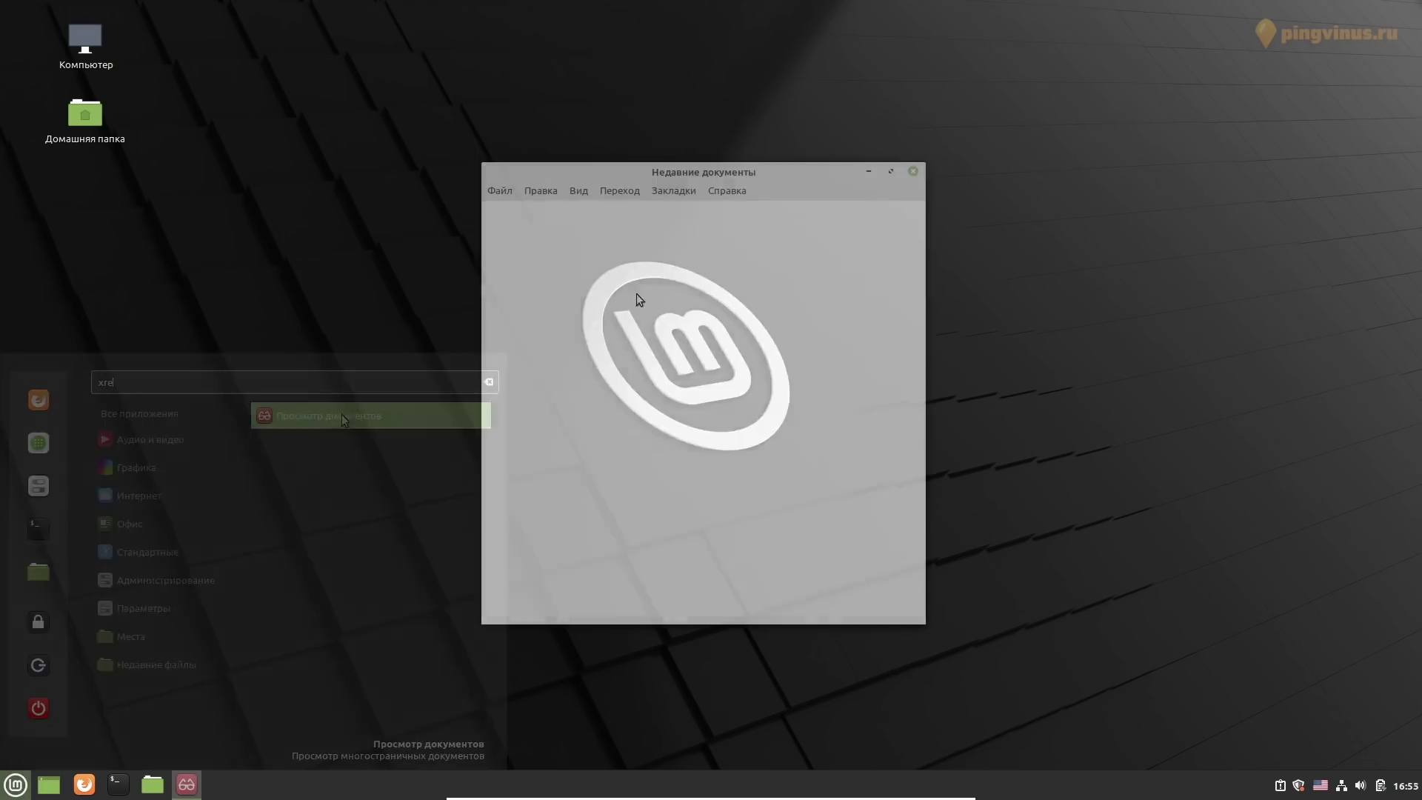
{"action": "left_click", "coordinate": [726, 190]}
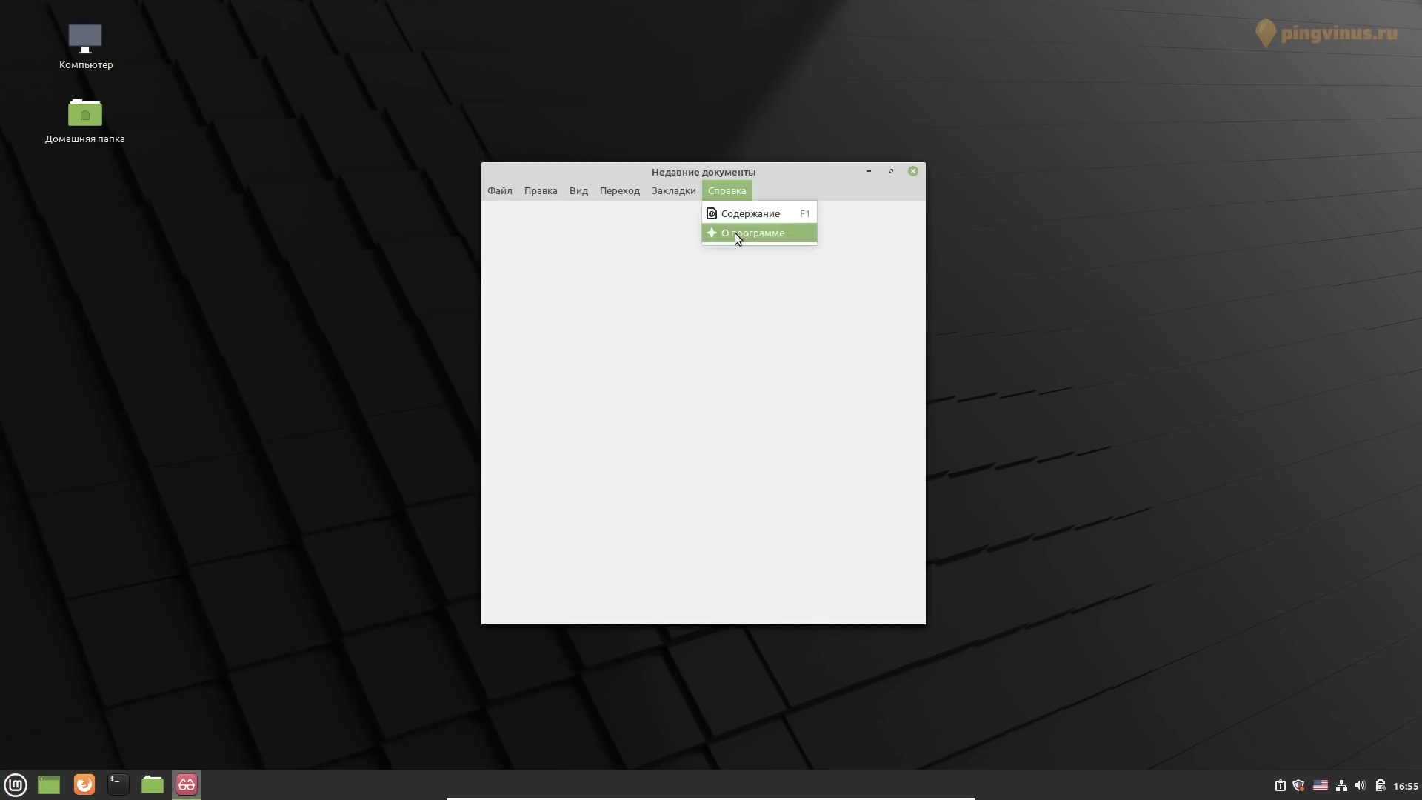
View Xreader's About box, then open gpl.pdf from the home folder and maximize its window
{"action": "left_click", "coordinate": [734, 234]}
{"action": "left_click", "coordinate": [809, 520]}
{"action": "left_click", "coordinate": [500, 191]}
{"action": "left_click", "coordinate": [517, 220]}
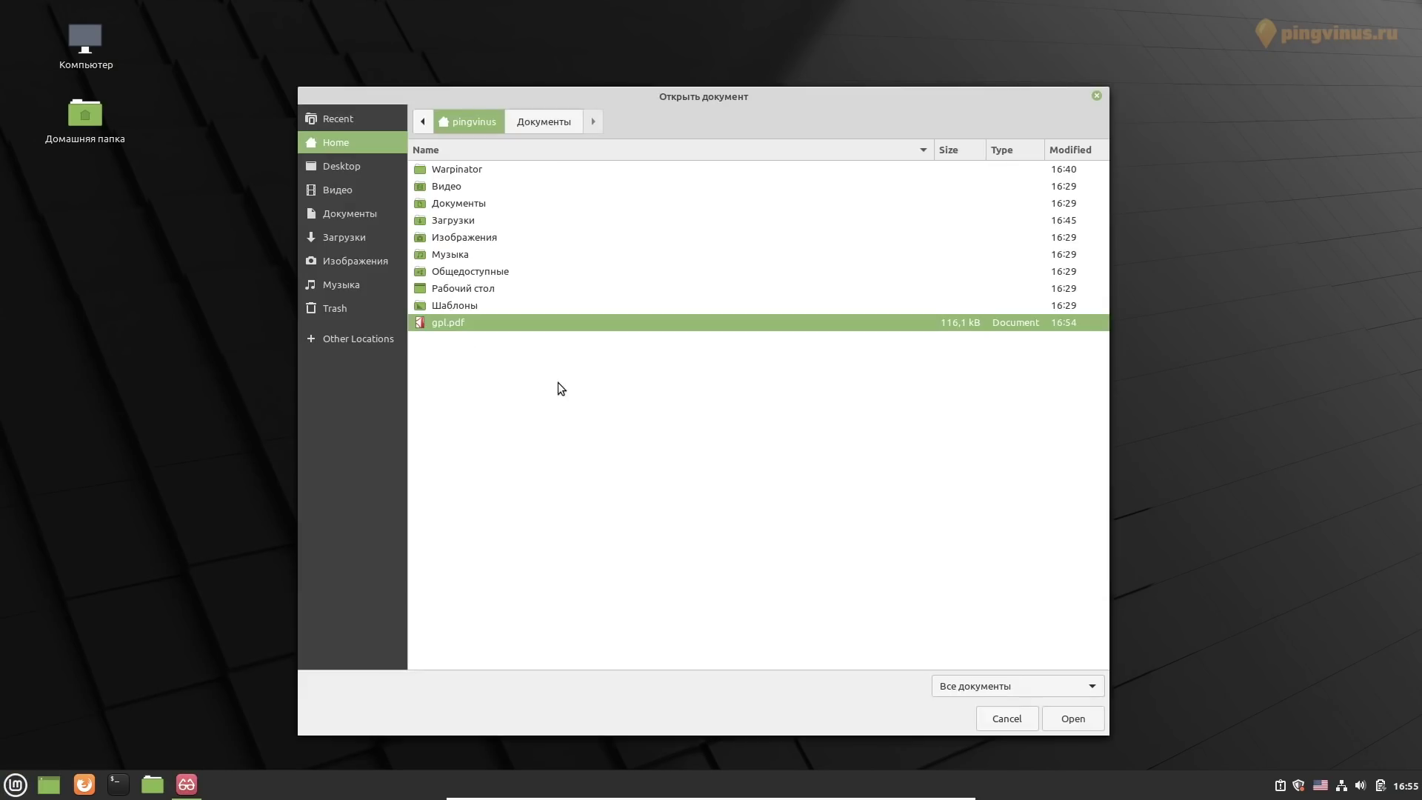
{"action": "left_click", "coordinate": [1043, 718]}
{"action": "double_click", "coordinate": [714, 176]}
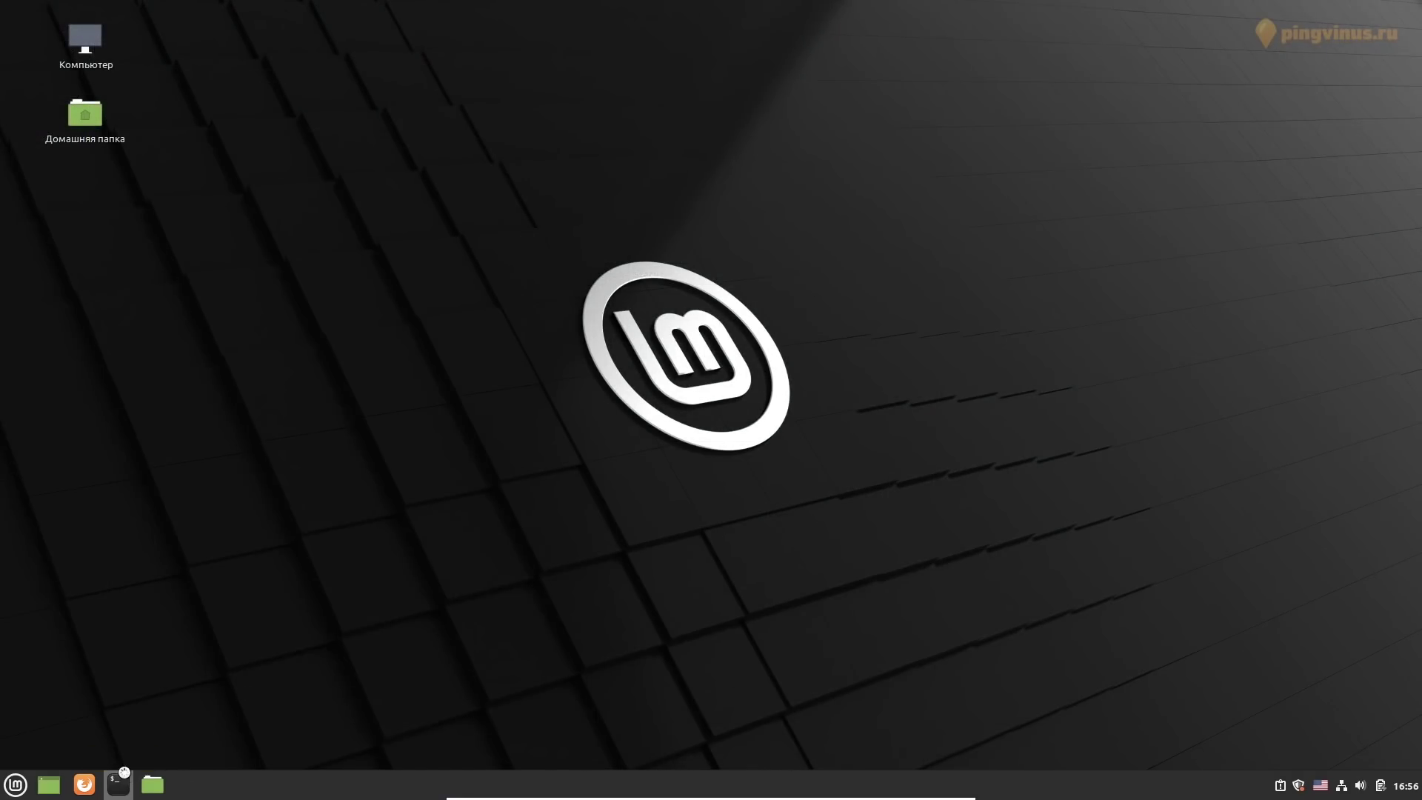
Run 'snapd', then 'sudo apt install snapd' with the admin password
{"action": "type", "text": "sna"}
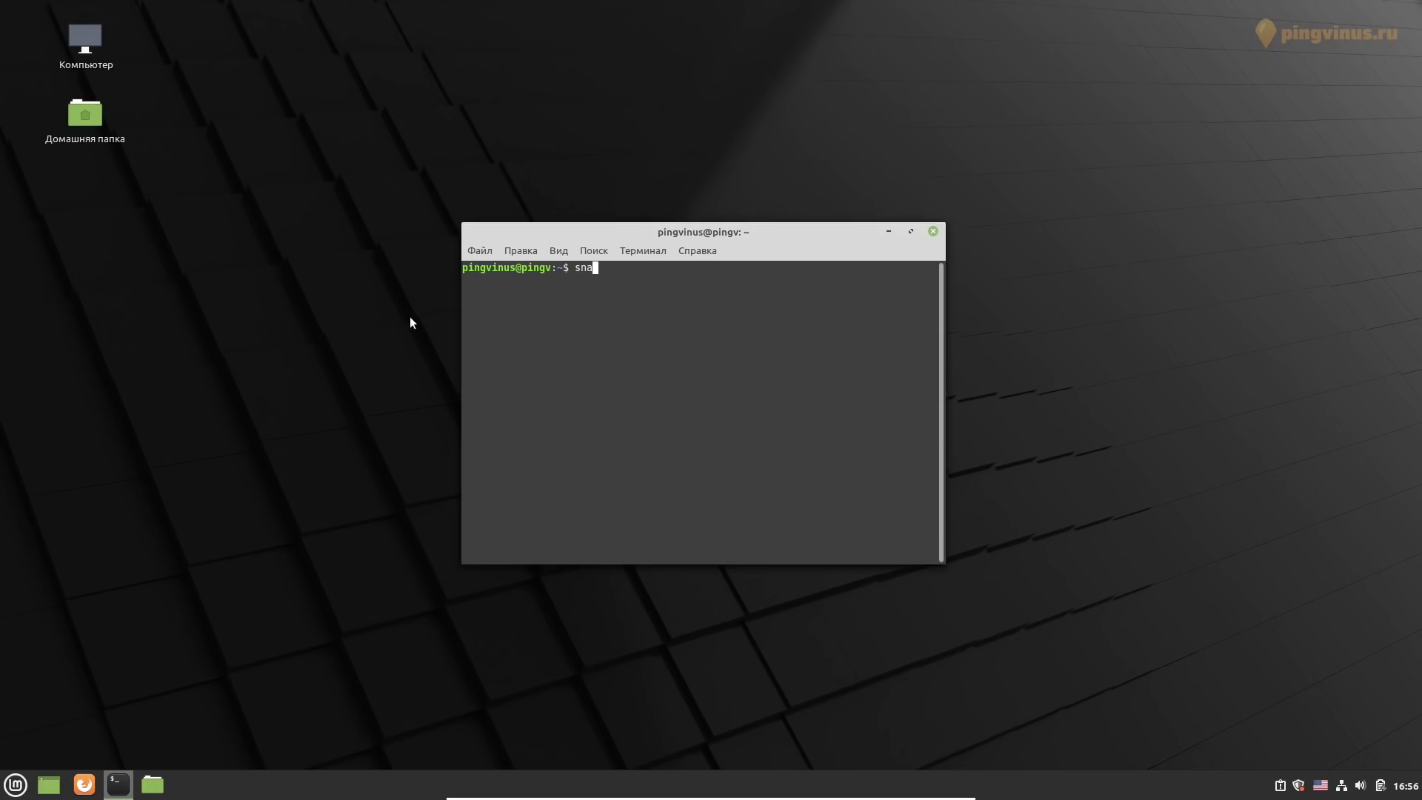
{"action": "type", "text": "pd"}
{"action": "key", "text": "Return"}
{"action": "key", "text": "Return"}
{"action": "key", "text": "Return"}
{"action": "type", "text": "sudo"}
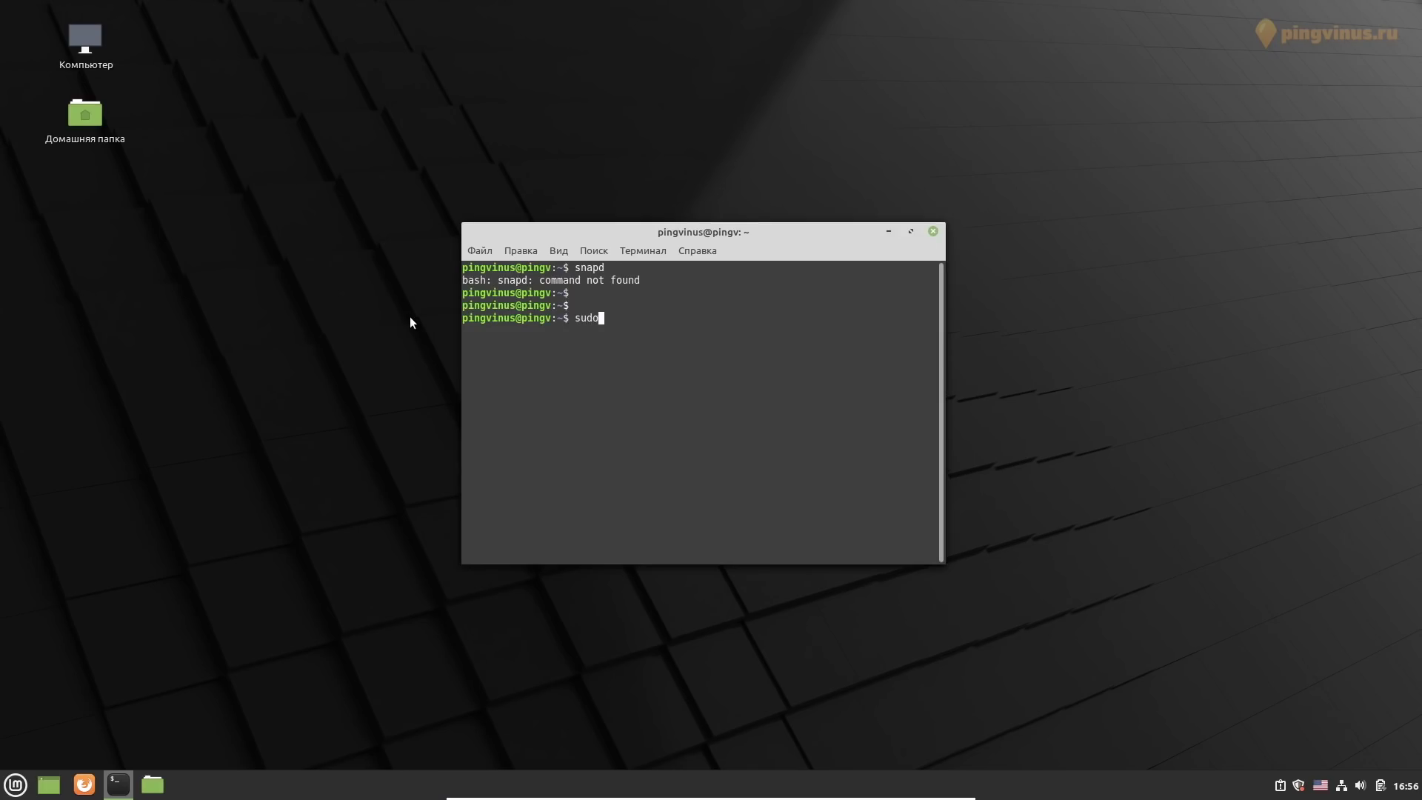
{"action": "type", "text": " apt install snapd"}
{"action": "key", "text": "Return"}
{"action": "type", "text": "*****"}
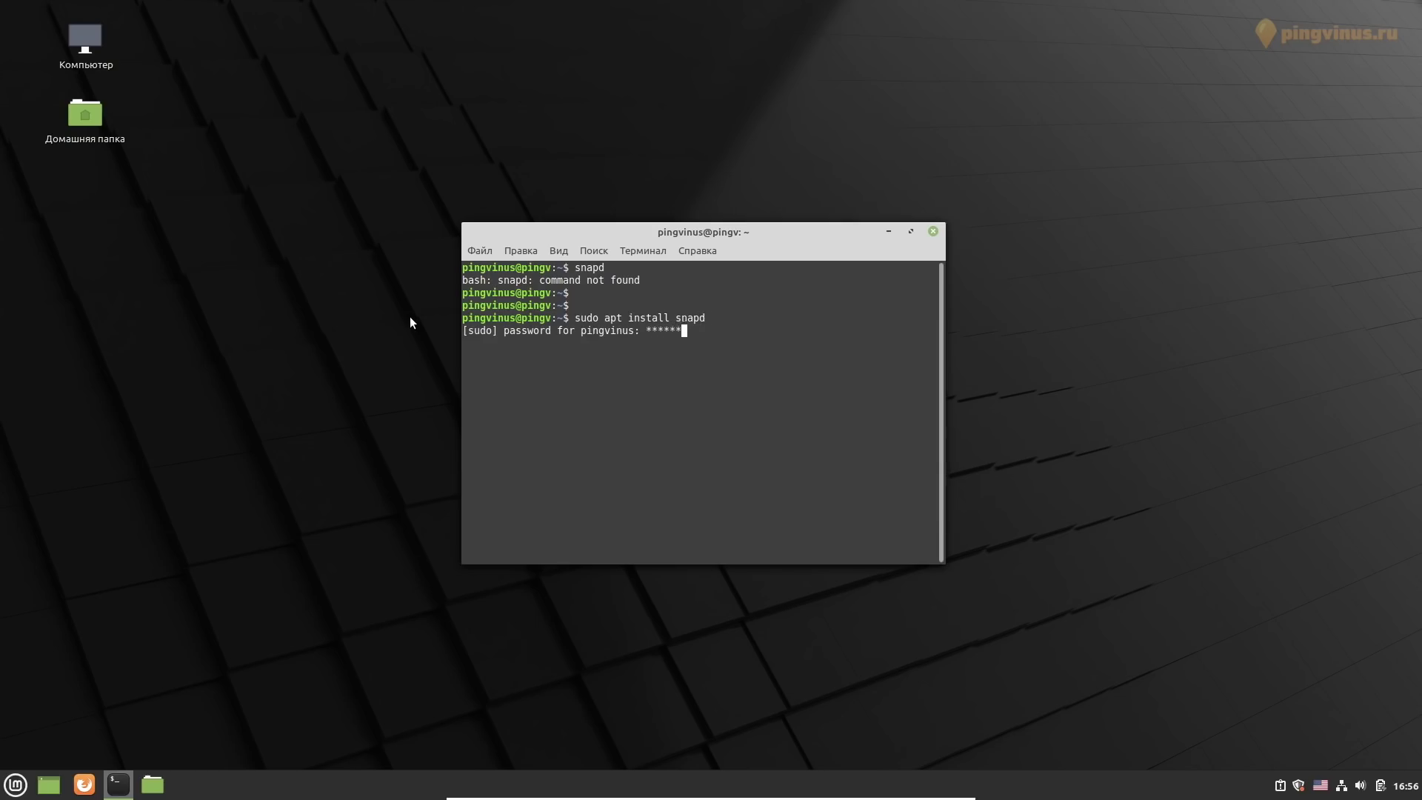
{"action": "key", "text": "Return"}
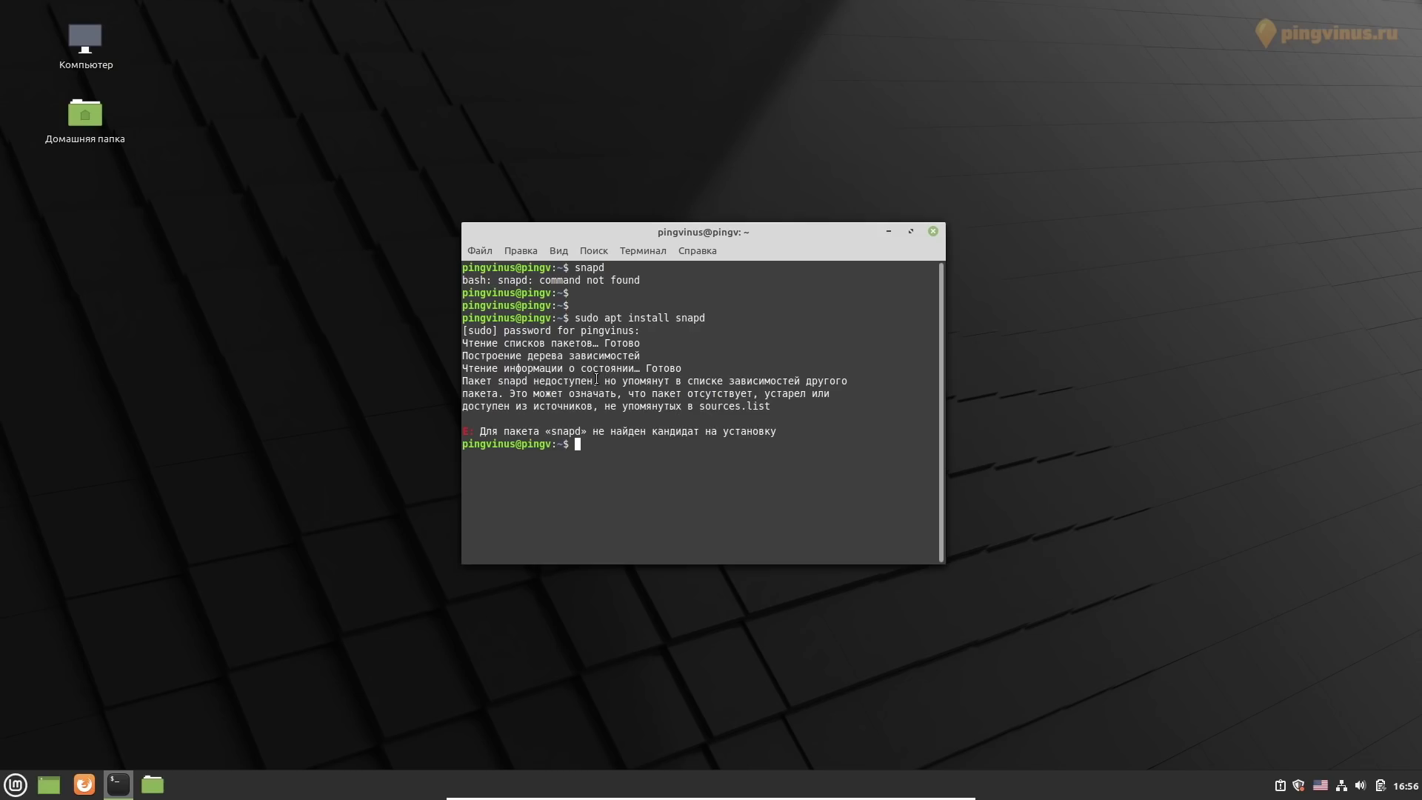
Highlight the 'no installation candidate' error for snapd, then close the terminal
{"action": "left_click_drag", "start_coordinate": [594, 380], "coordinate": [463, 382]}
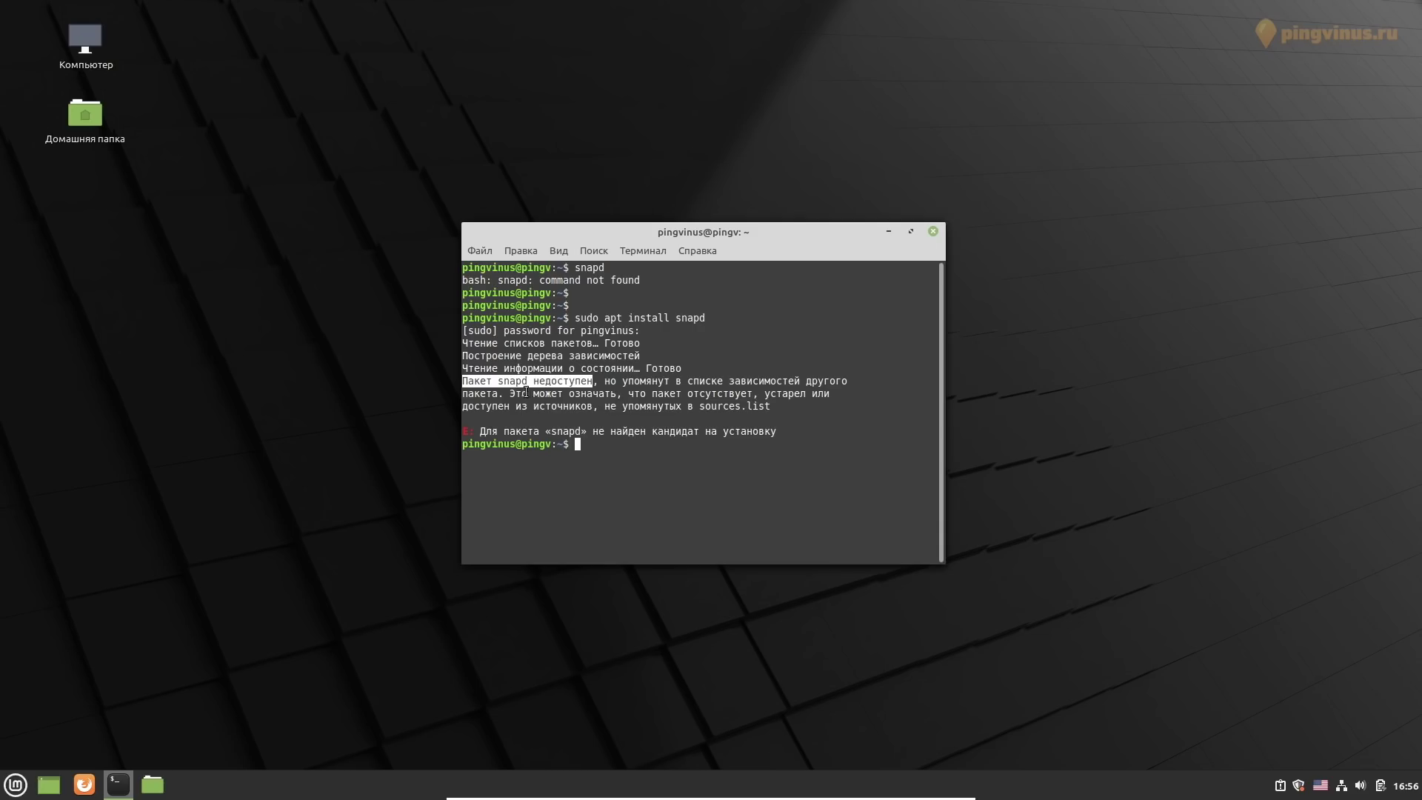
{"action": "left_click_drag", "start_coordinate": [509, 391], "coordinate": [800, 415]}
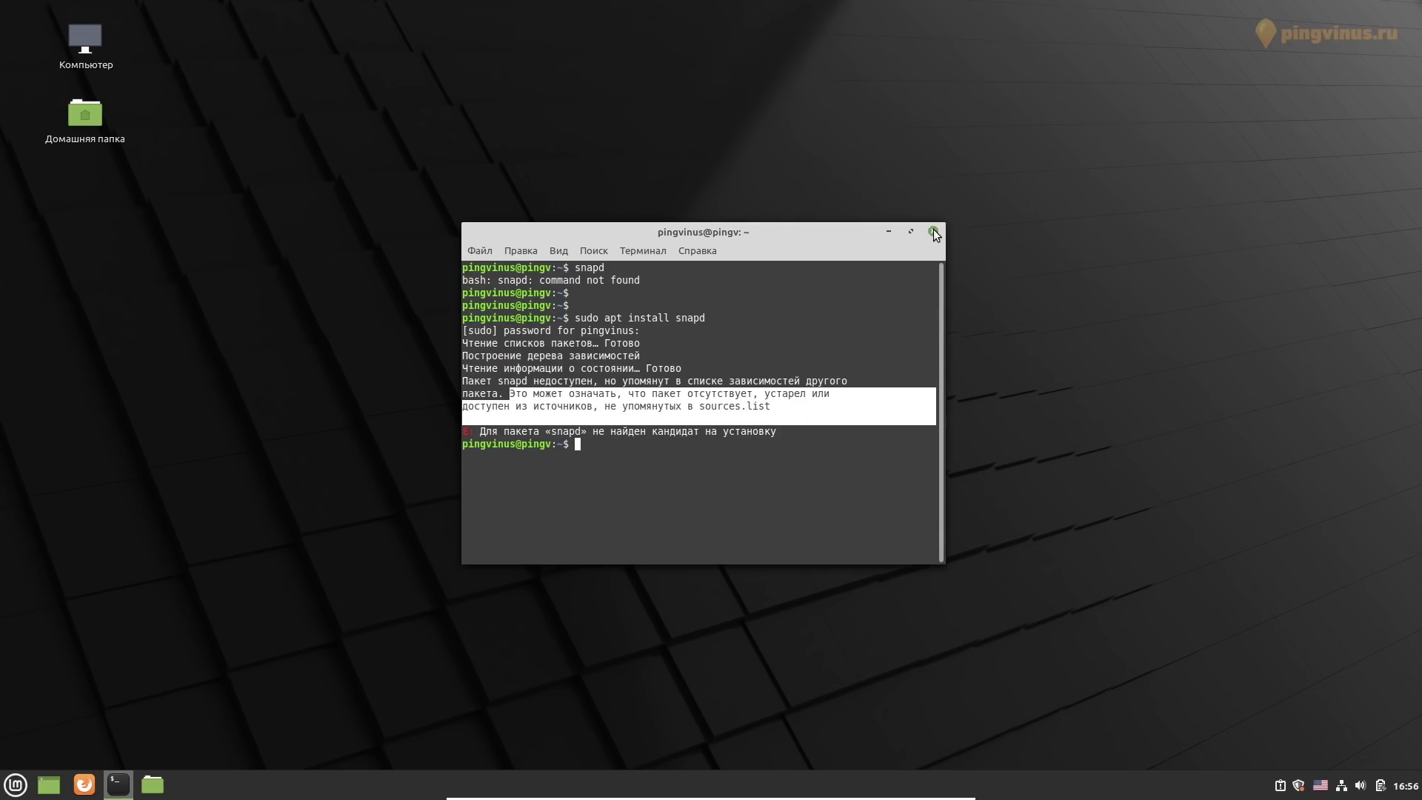
{"action": "left_click", "coordinate": [933, 232]}
{"action": "left_click", "coordinate": [16, 785]}
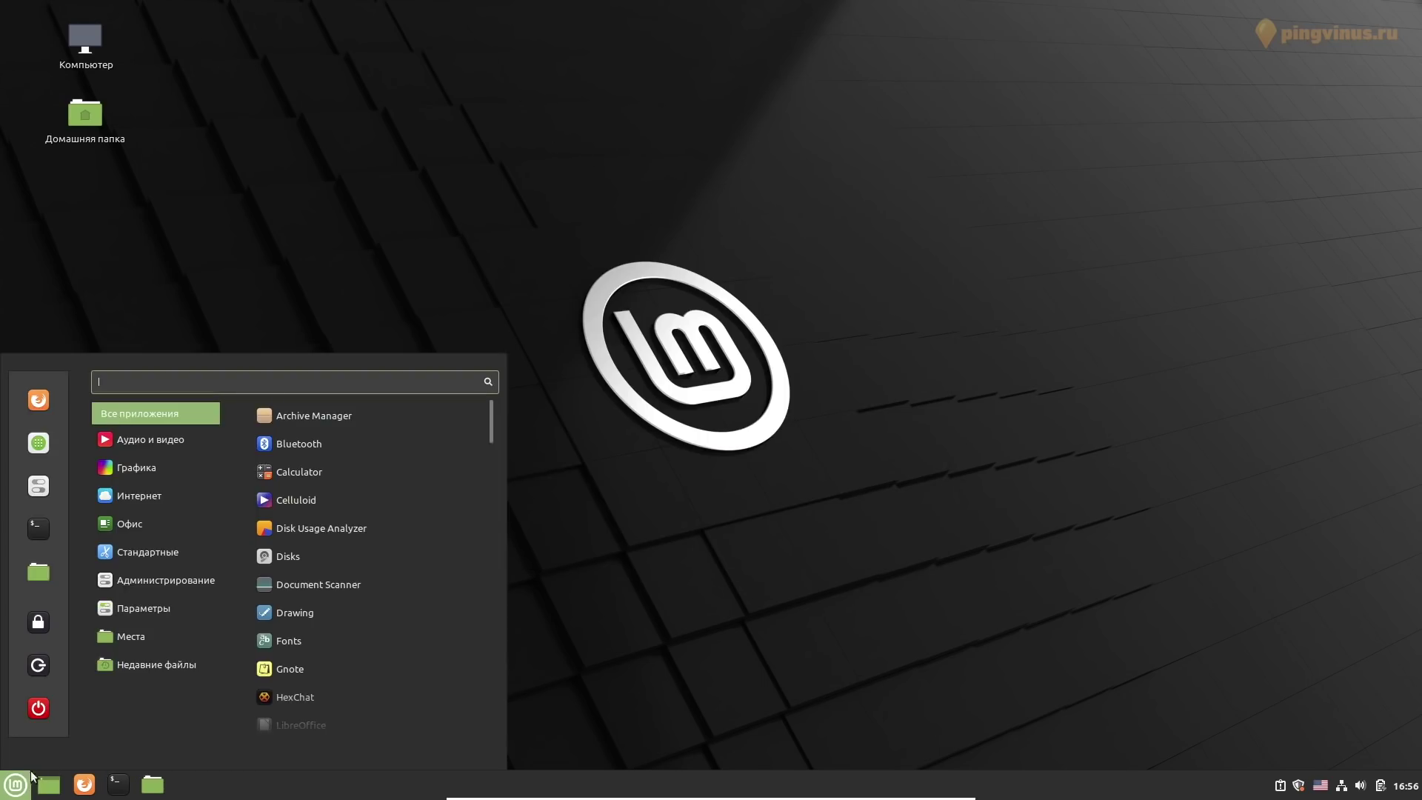
Launch Software Manager and browse the Scribus and Google Earth pages, returning home each time
{"action": "left_click", "coordinate": [39, 442]}
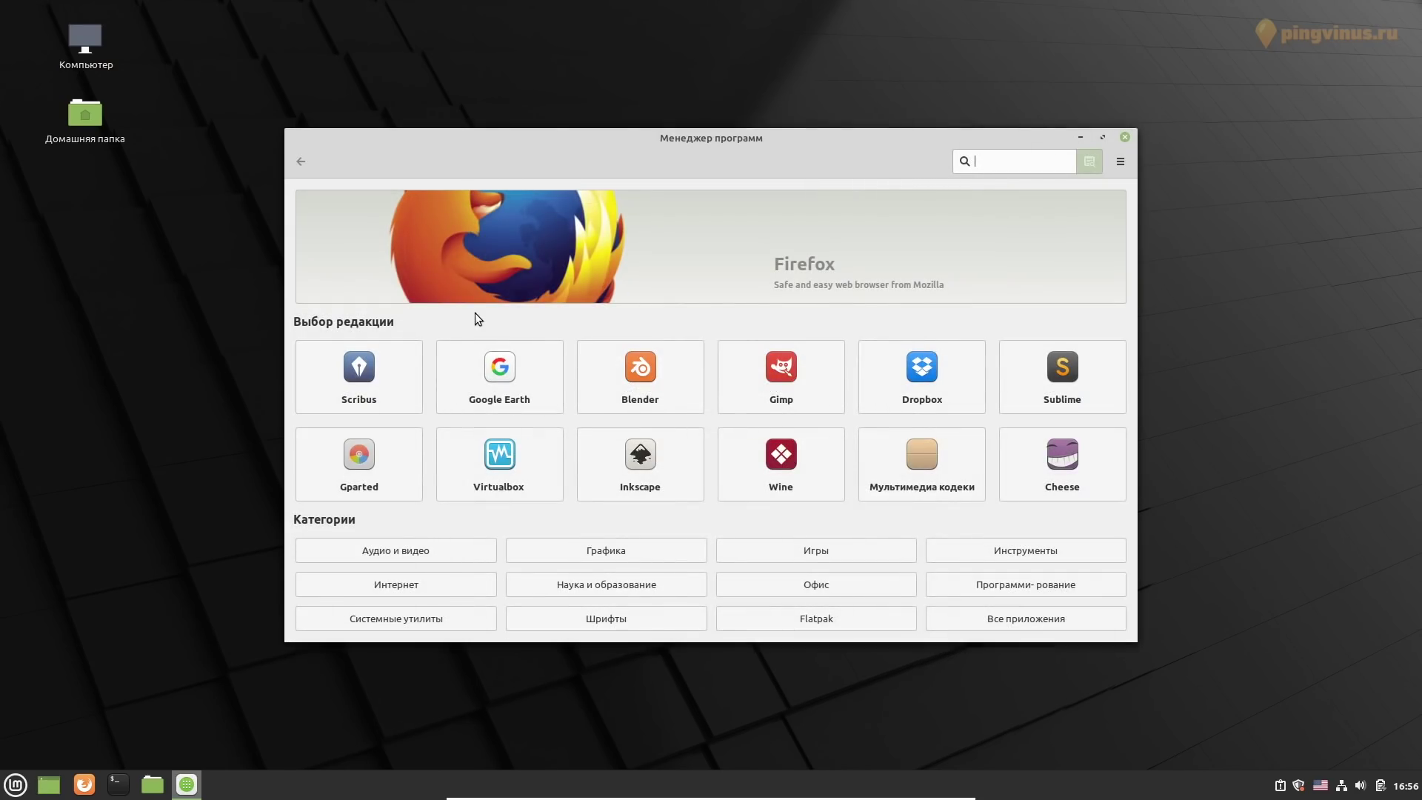
{"action": "left_click", "coordinate": [401, 372]}
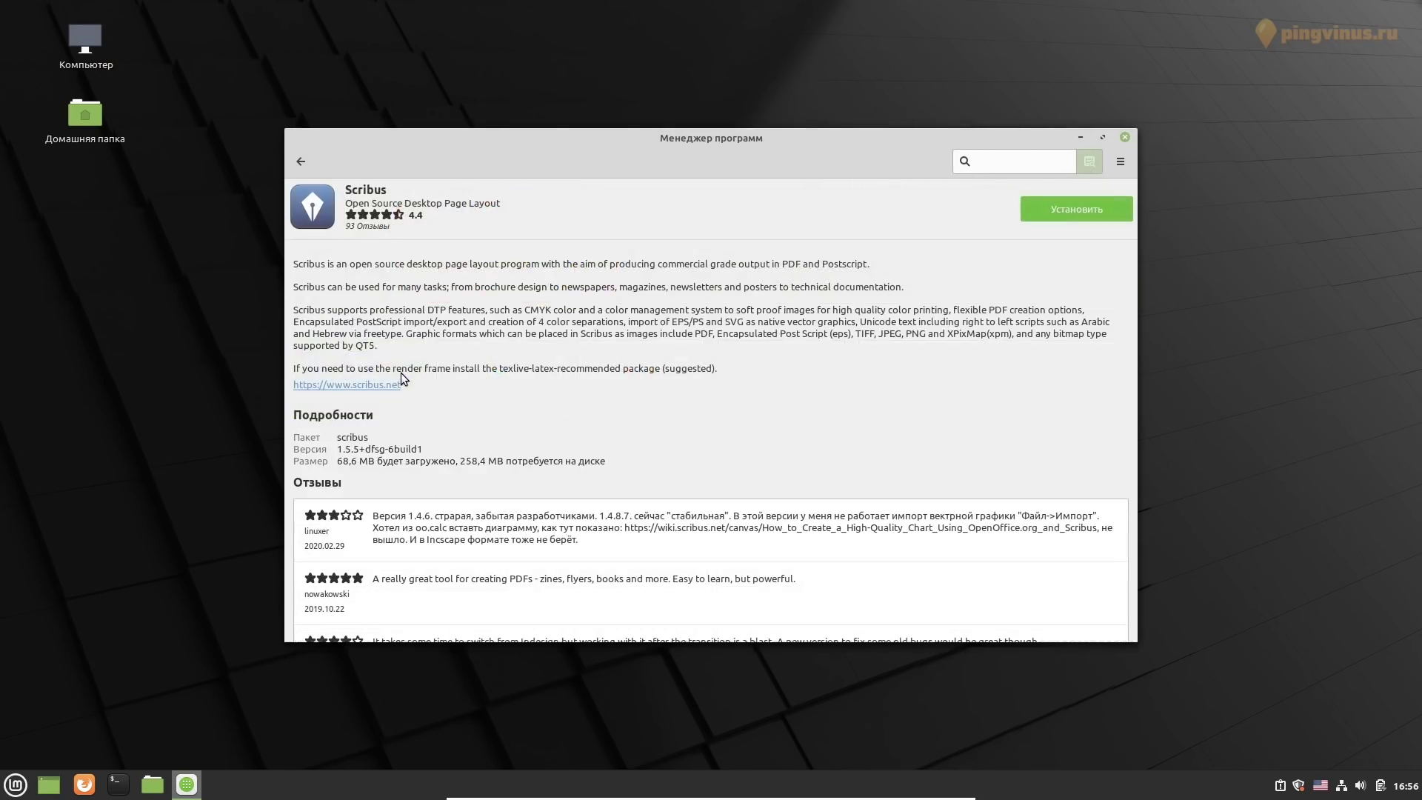
{"action": "scroll", "coordinate": [401, 292], "scroll_direction": "down", "scroll_amount": 10}
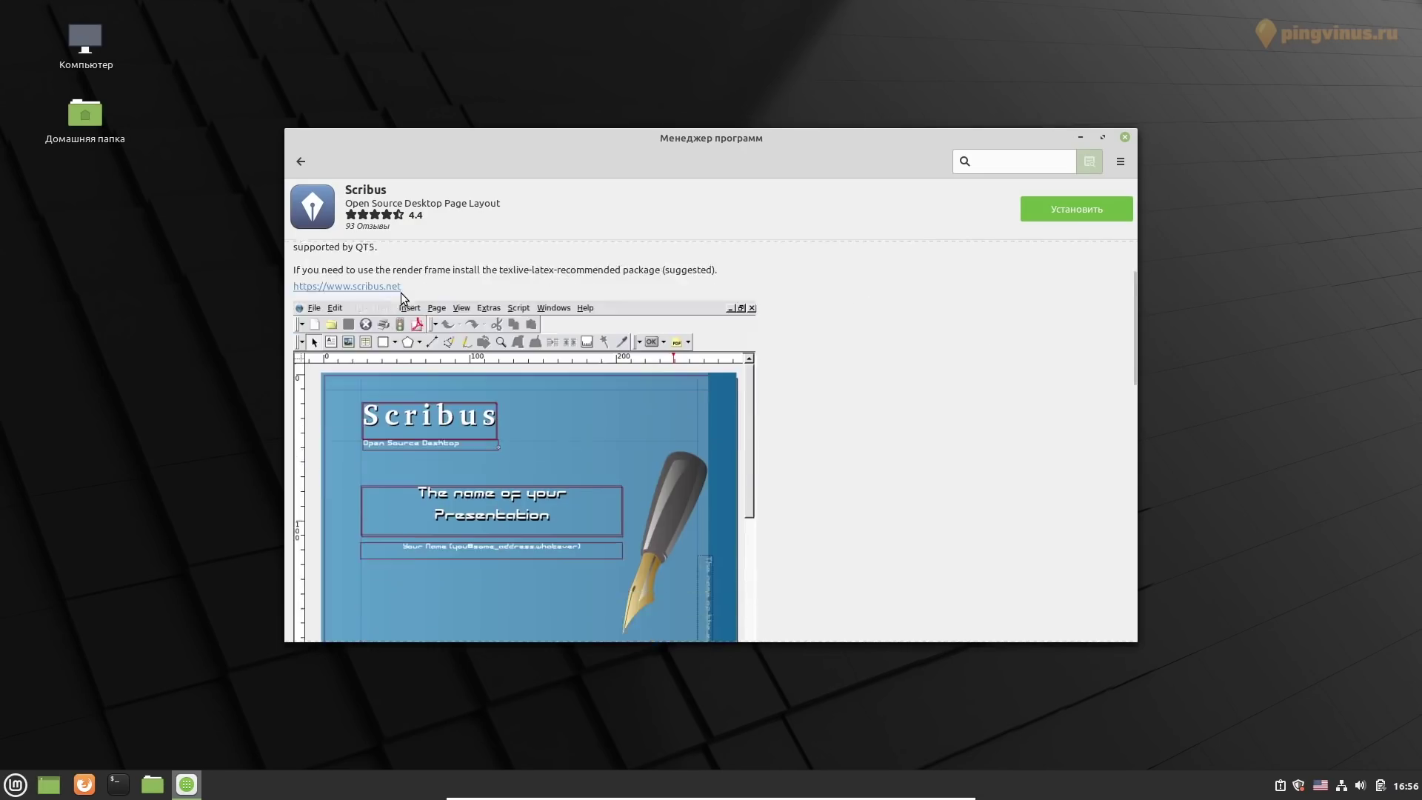
{"action": "scroll", "coordinate": [401, 293], "scroll_direction": "down", "scroll_amount": 3}
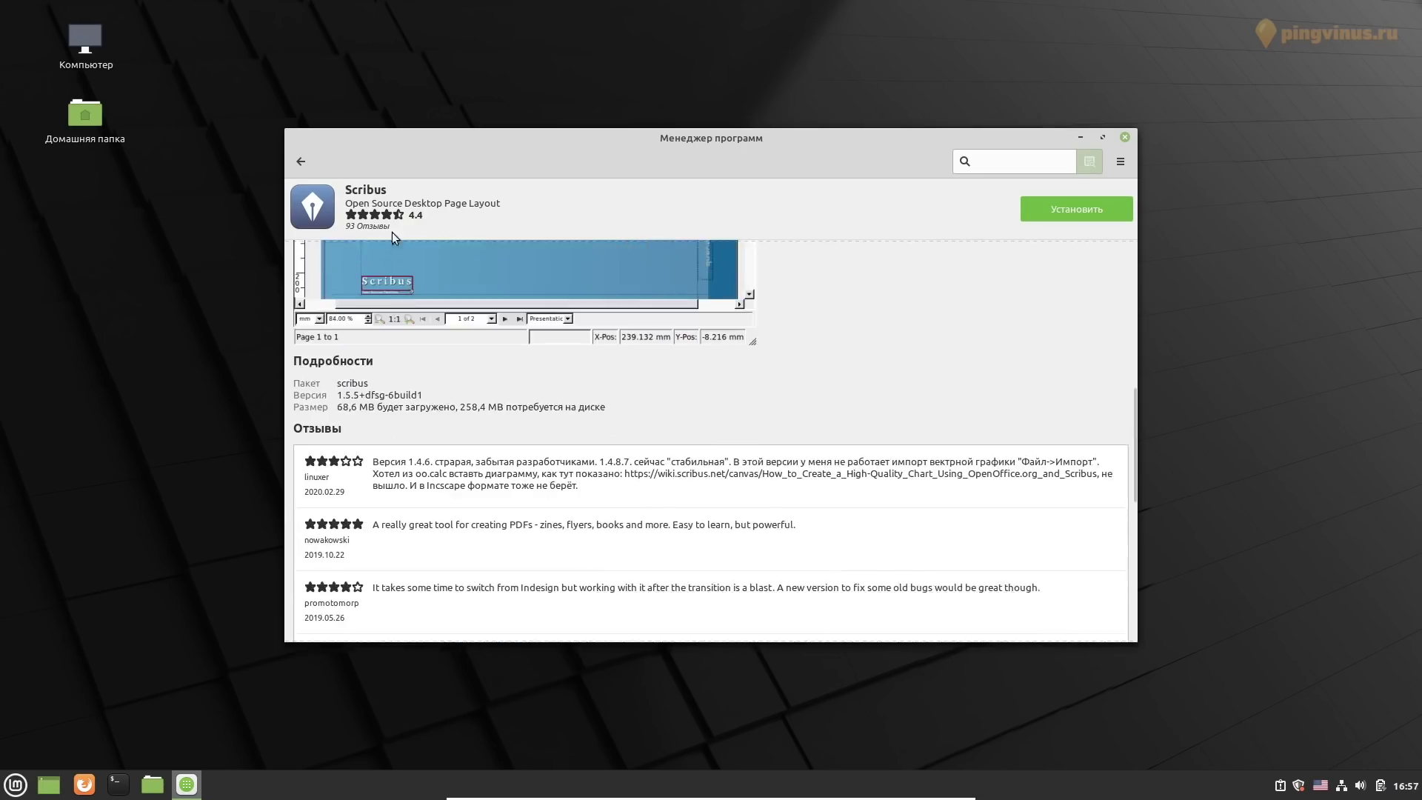
{"action": "left_click", "coordinate": [301, 162]}
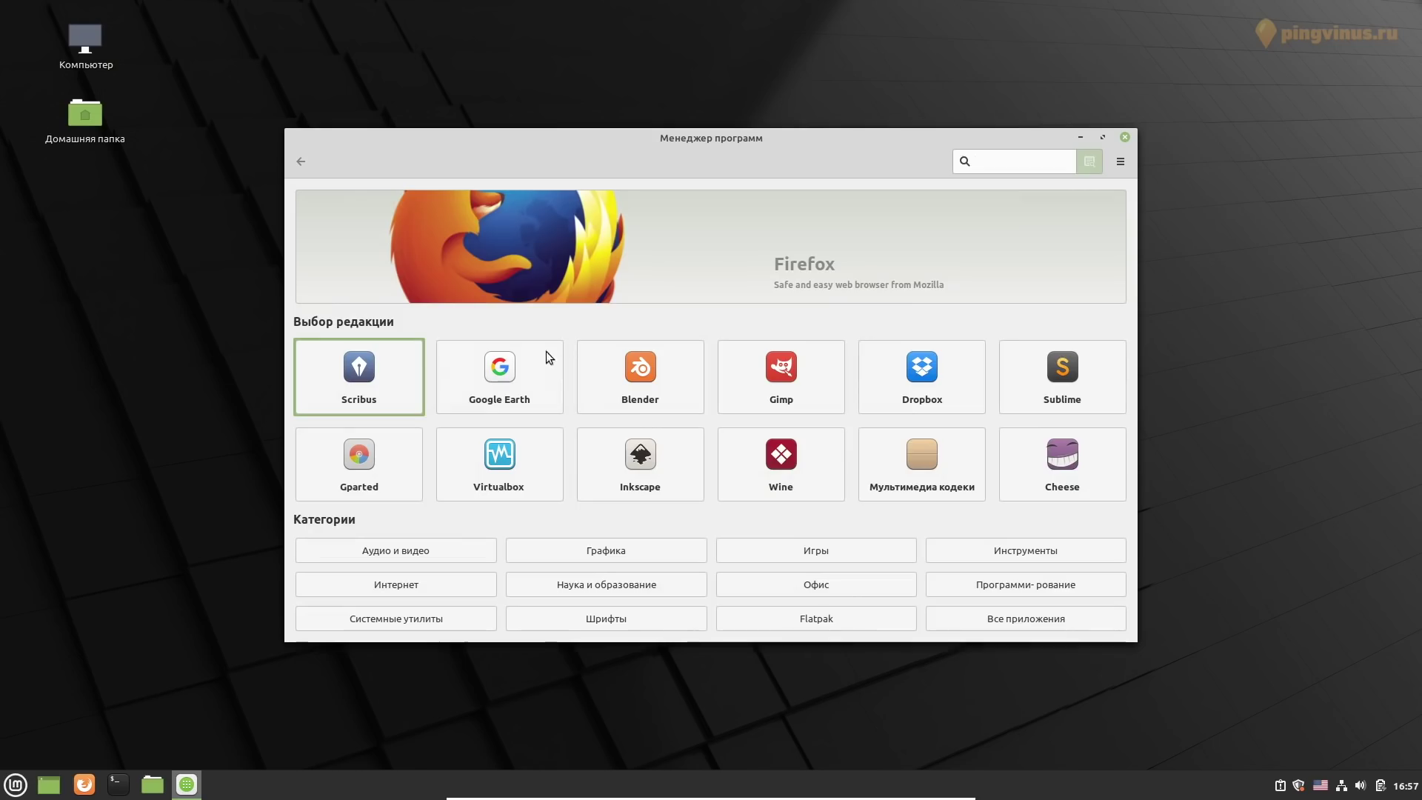
{"action": "left_click", "coordinate": [533, 368]}
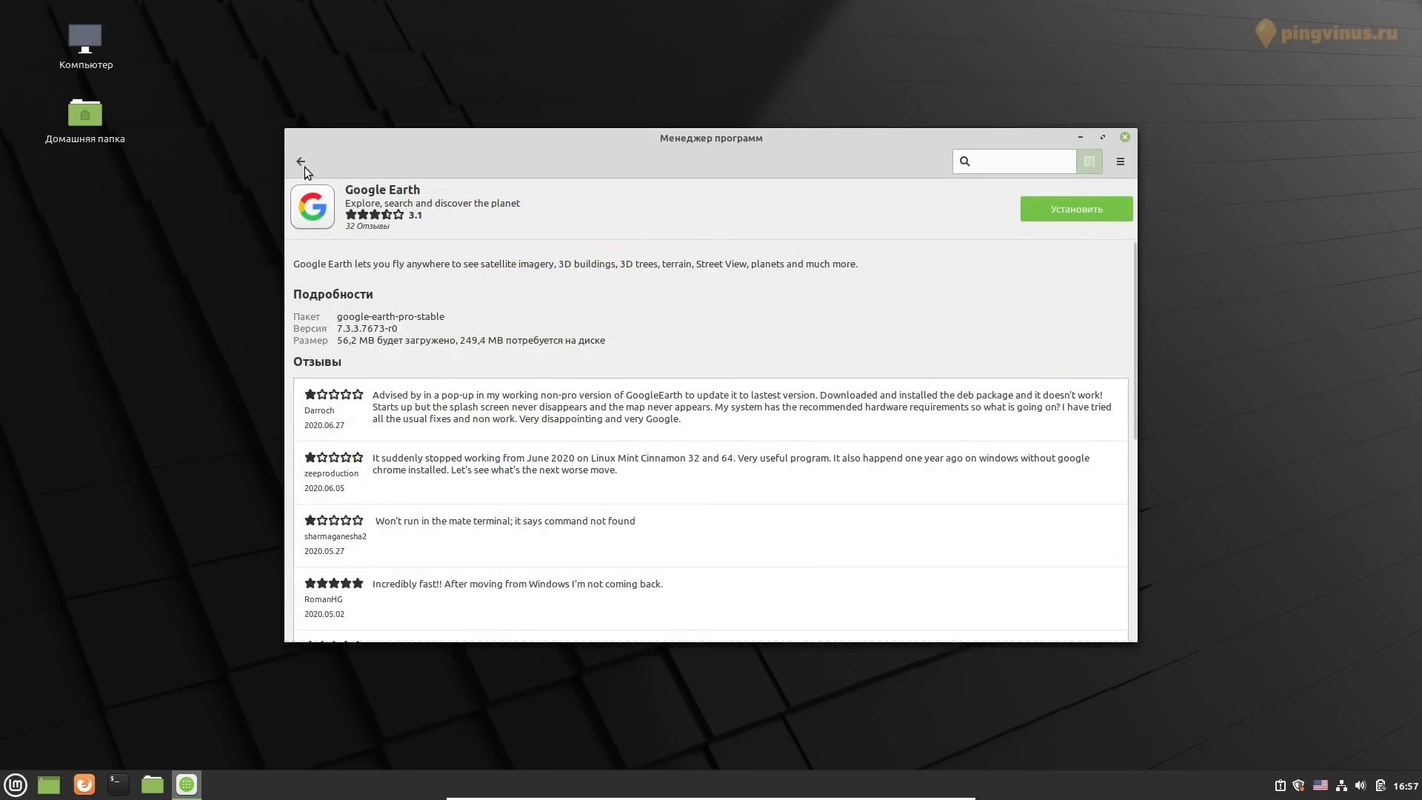
{"action": "left_click", "coordinate": [300, 162]}
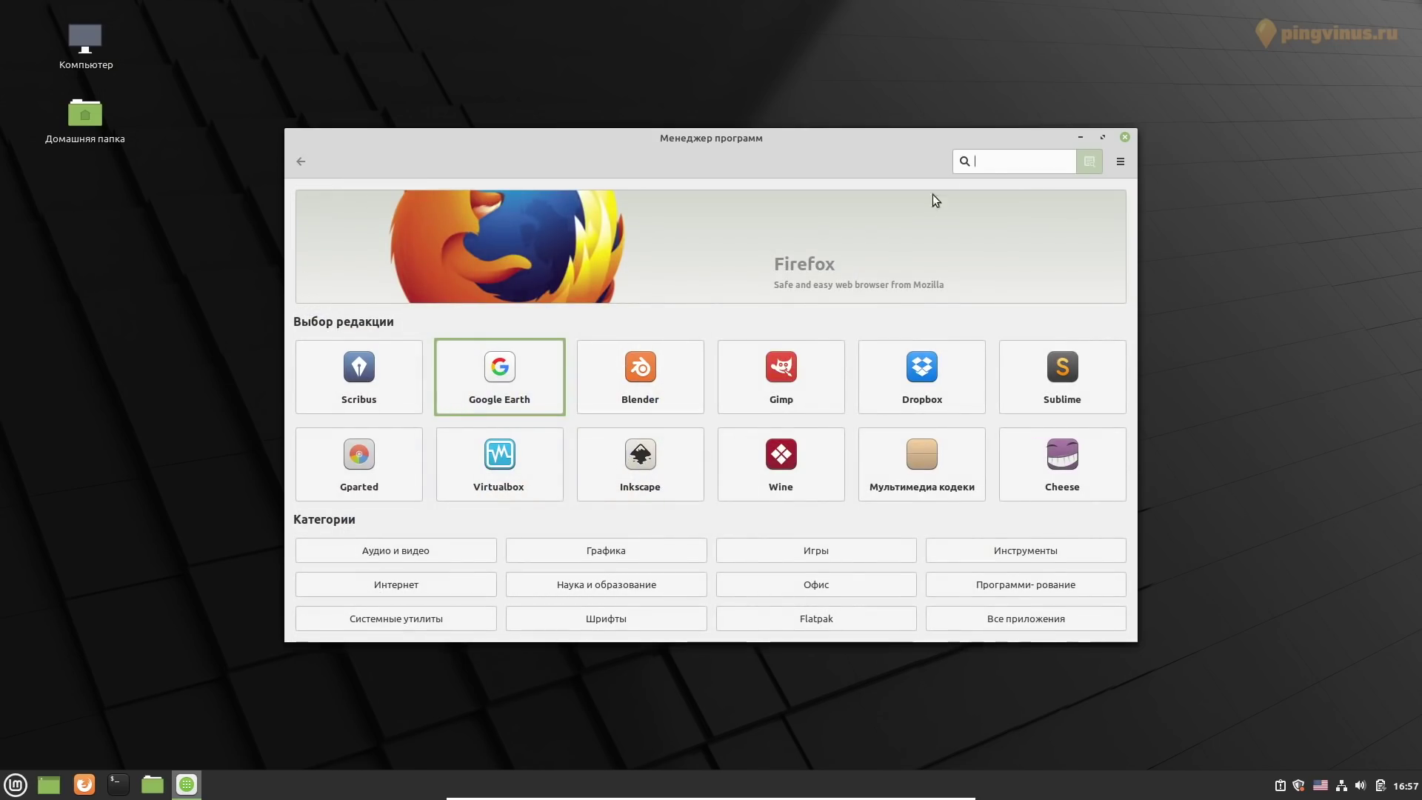
{"action": "left_click", "coordinate": [995, 165]}
Search 'chromium', review the Chromium-browser empty-package page and reviews, then close the store
{"action": "type", "text": "chromium"}
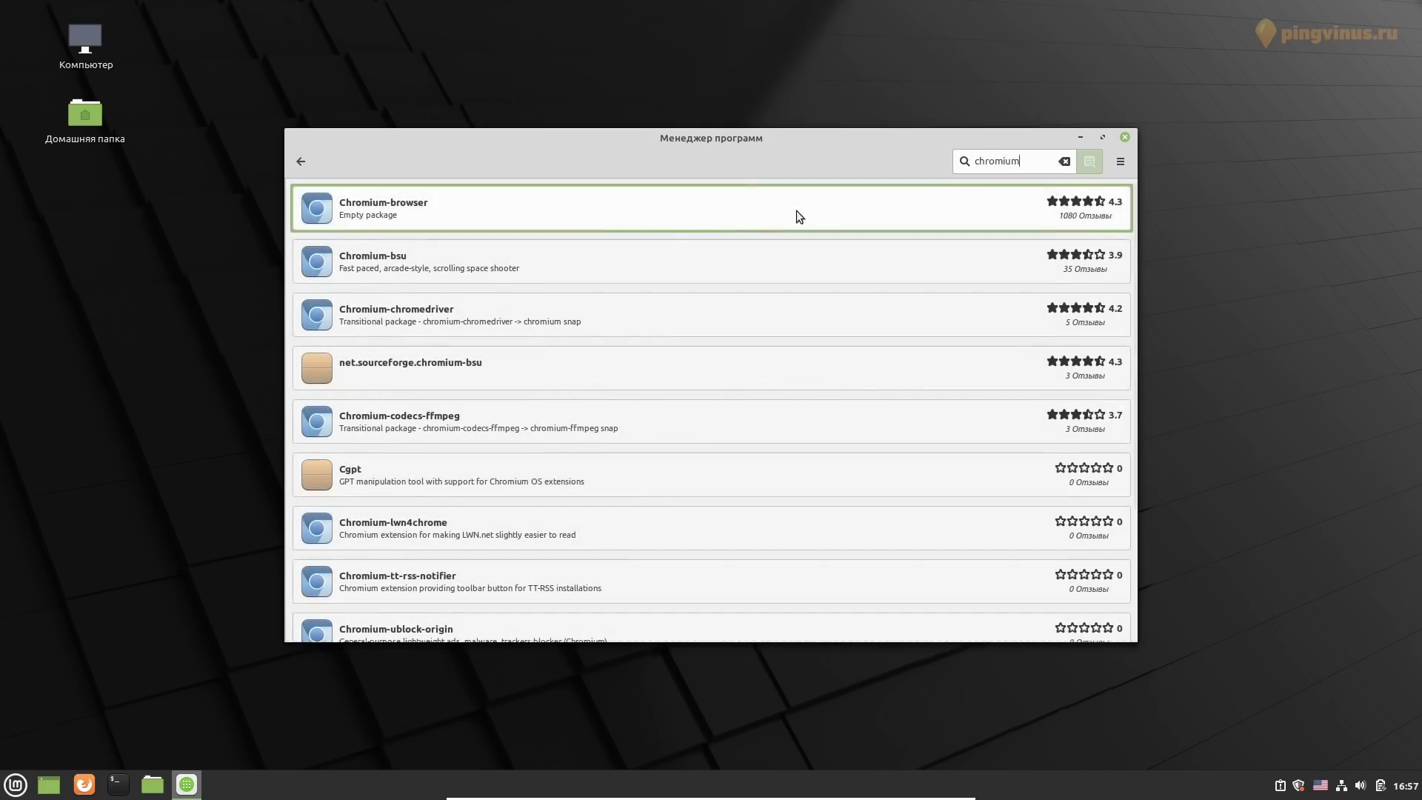
{"action": "left_click", "coordinate": [614, 221]}
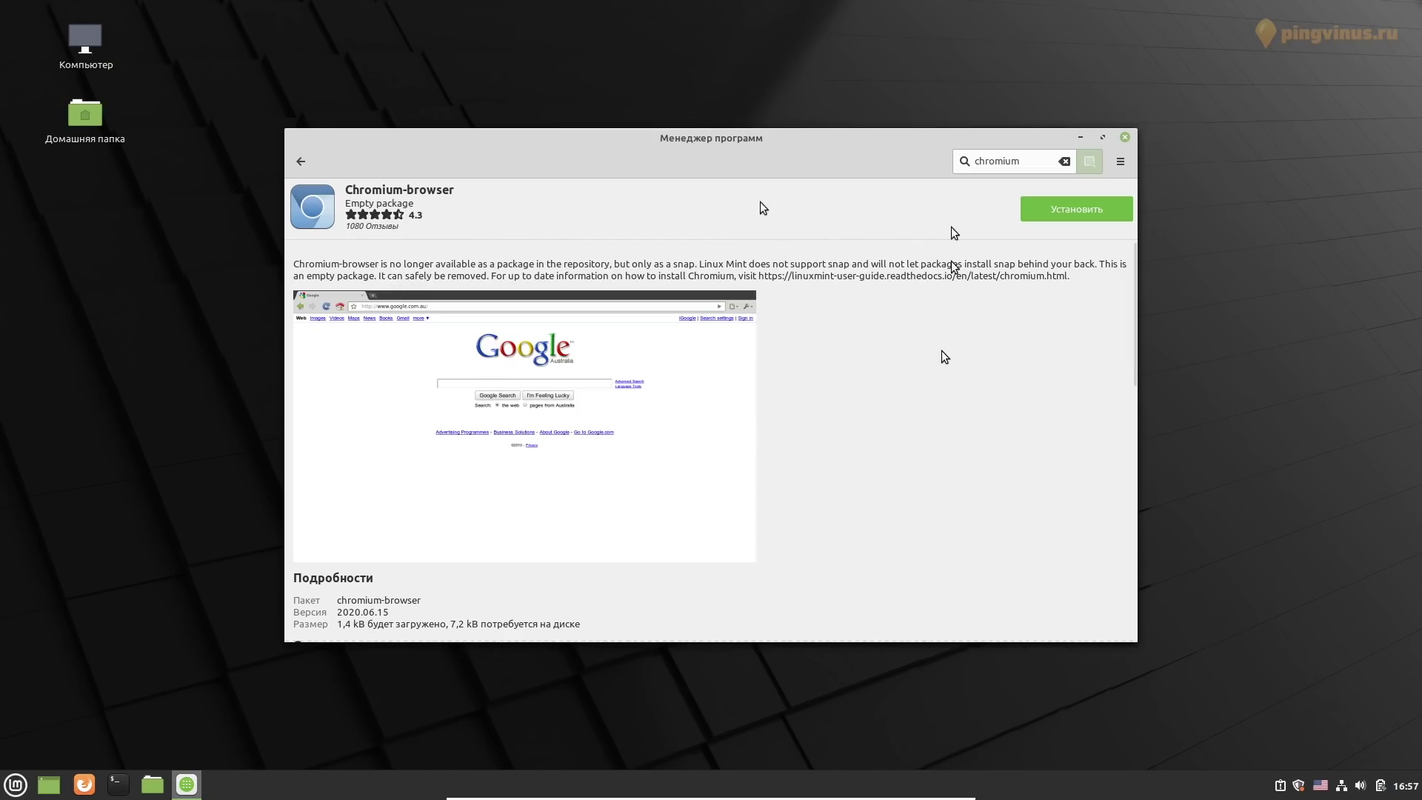
{"action": "scroll", "coordinate": [944, 357], "scroll_direction": "down", "scroll_amount": 3}
{"action": "scroll", "coordinate": [945, 356], "scroll_direction": "down", "scroll_amount": 2}
{"action": "scroll", "coordinate": [941, 357], "scroll_direction": "up", "scroll_amount": 5}
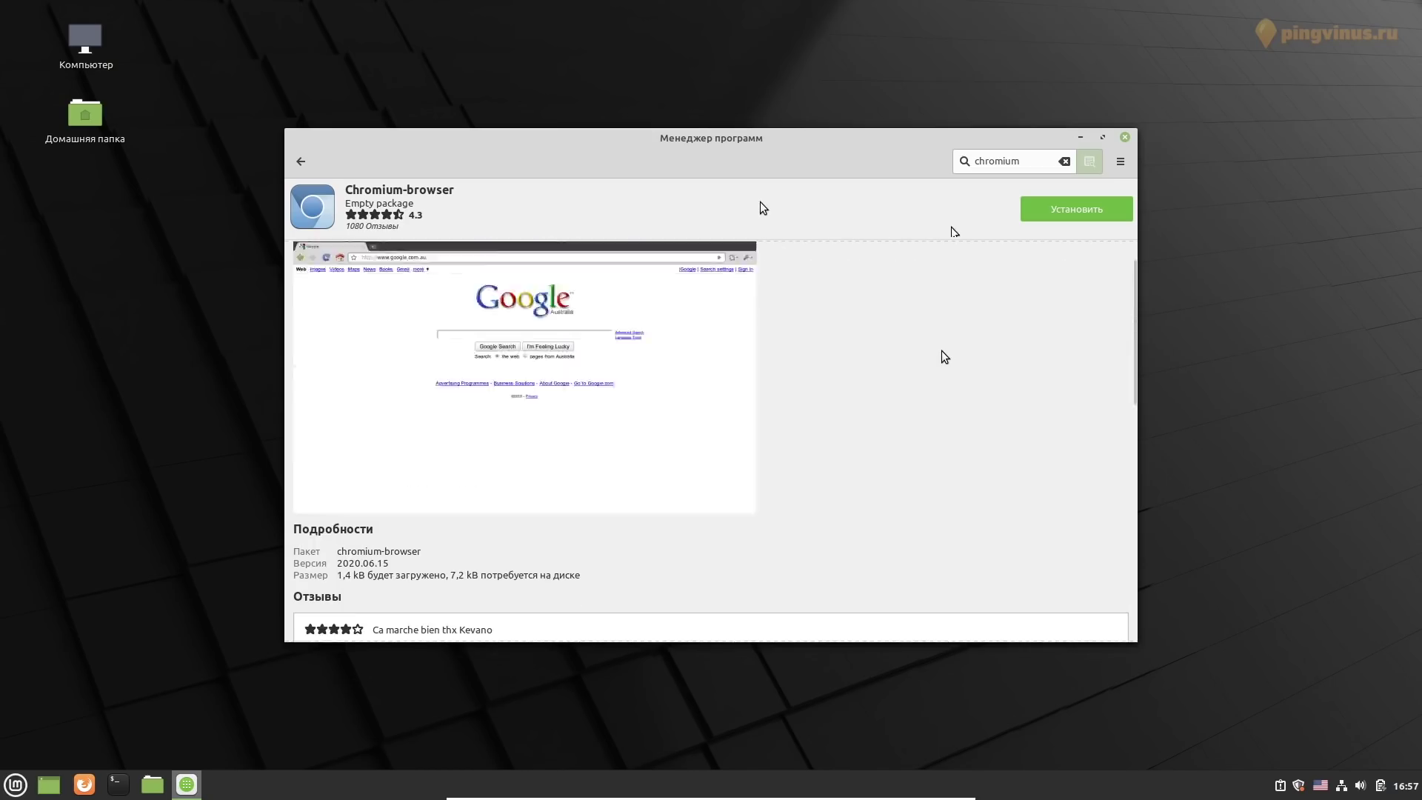
{"action": "left_click", "coordinate": [1125, 137]}
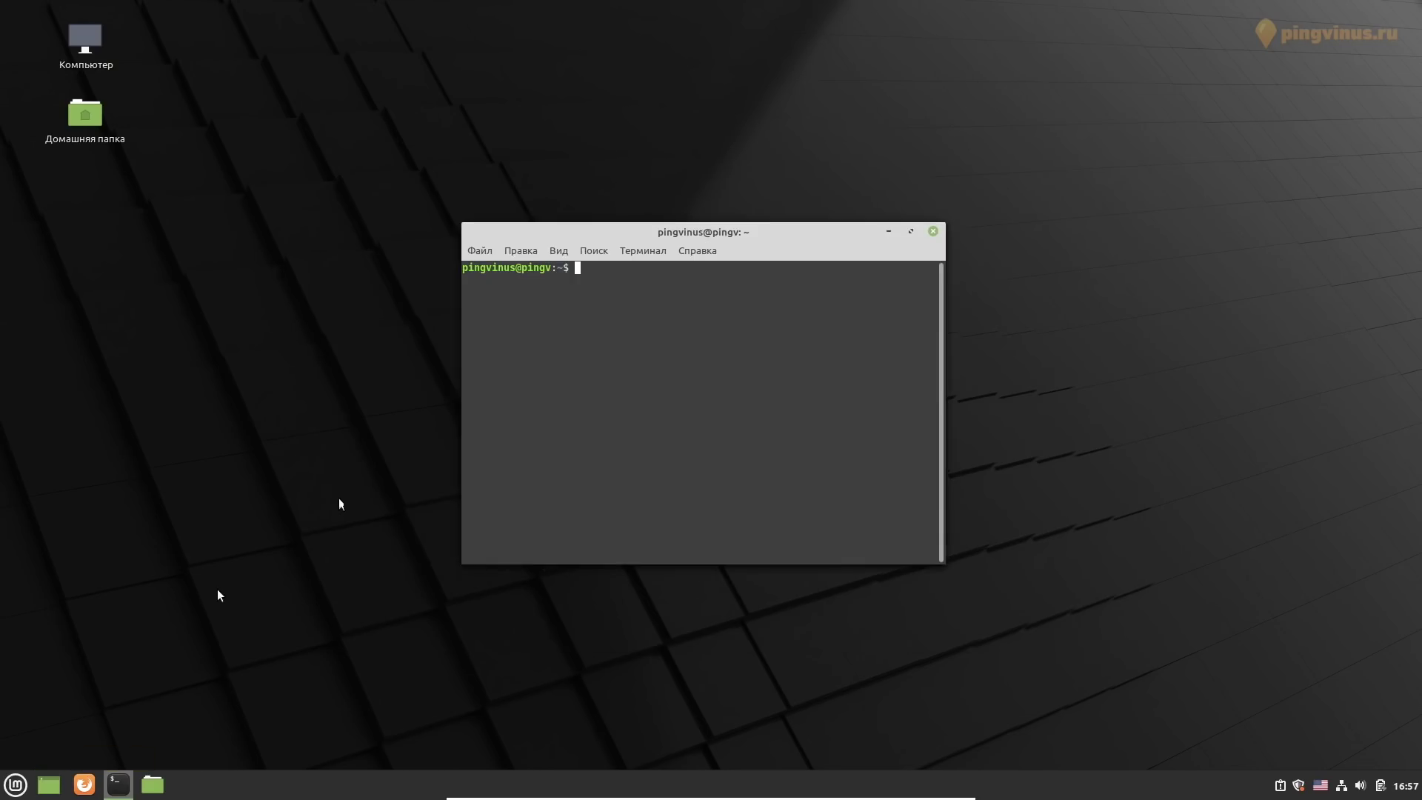
Run 'sudo apt install chromium-browser' with the admin password, then close the terminal after installation
{"action": "type", "text": "do apt install chromi"}
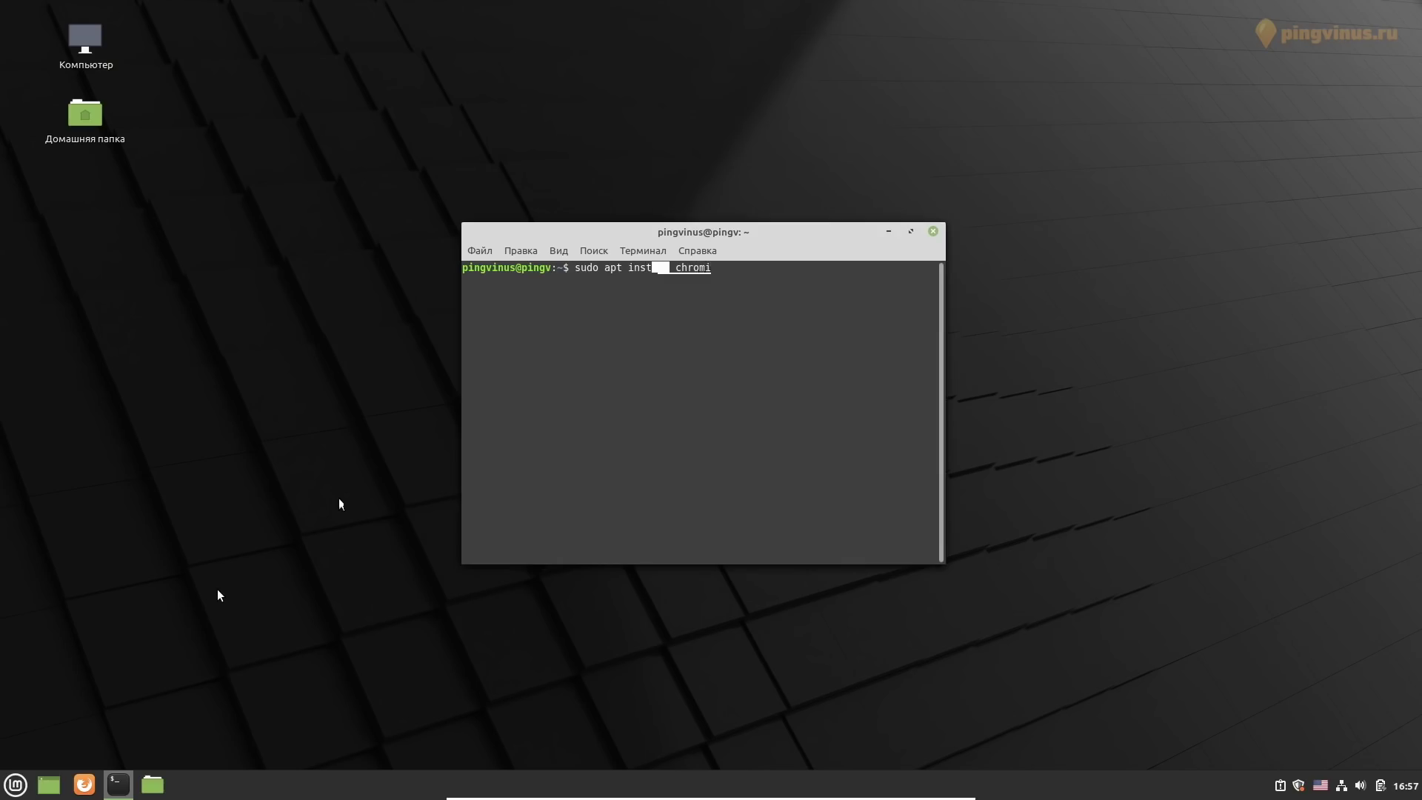
{"action": "type", "text": "um-browser"}
{"action": "key", "text": "Return"}
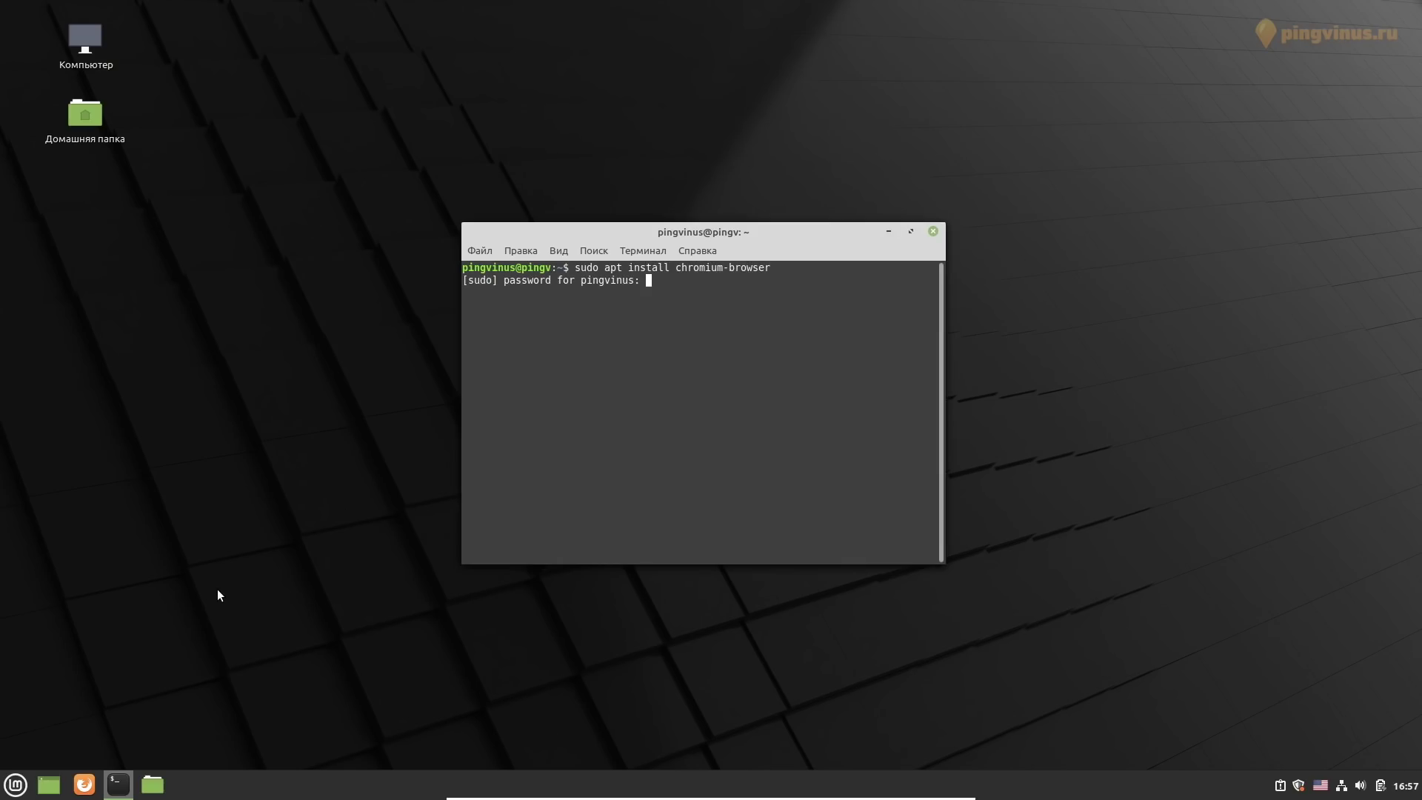
{"action": "type", "text": "******"}
{"action": "key", "text": "Return"}
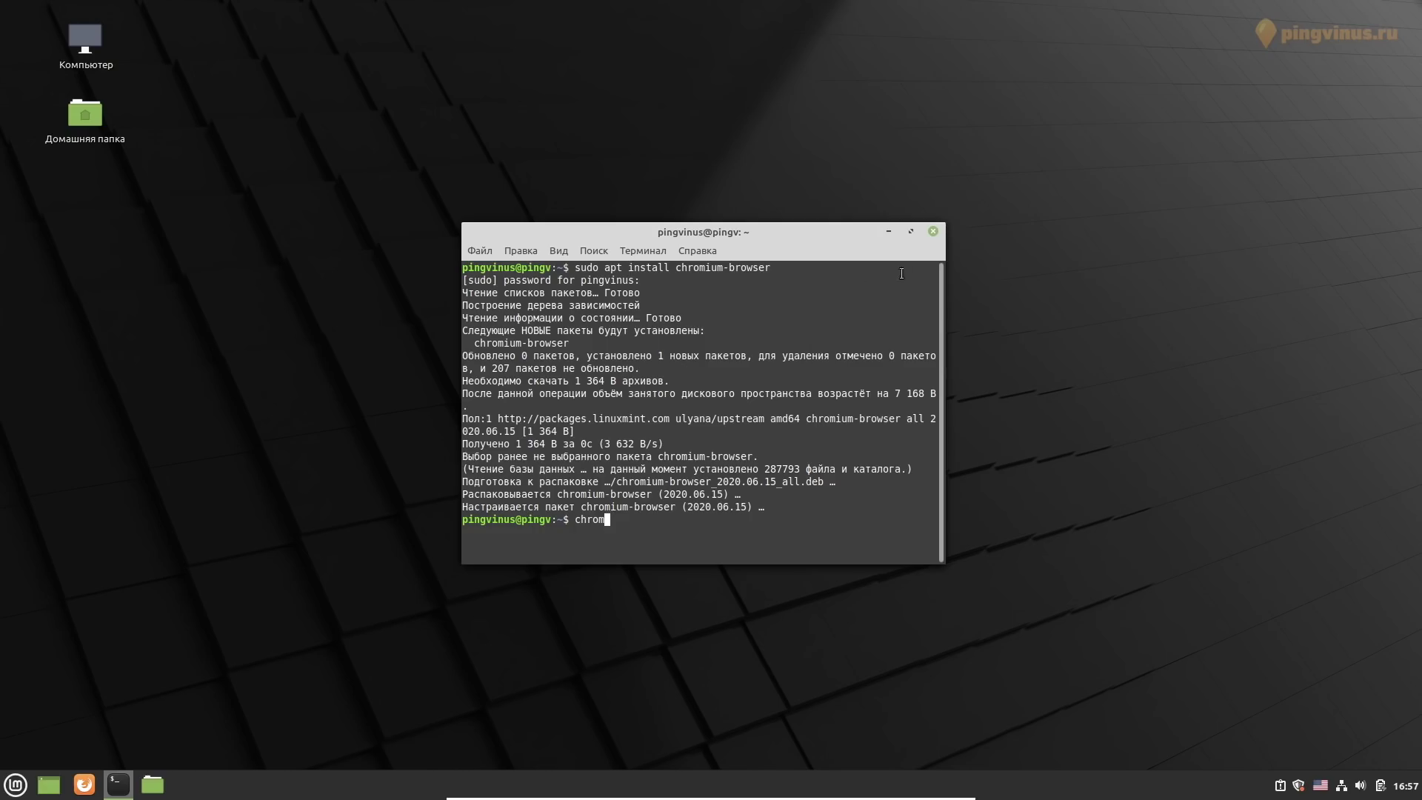
{"action": "left_click", "coordinate": [934, 232]}
Open desktop background settings and try the Ulyana wallpapers Tree, Pink and Lavender
{"action": "right_click", "coordinate": [752, 535]}
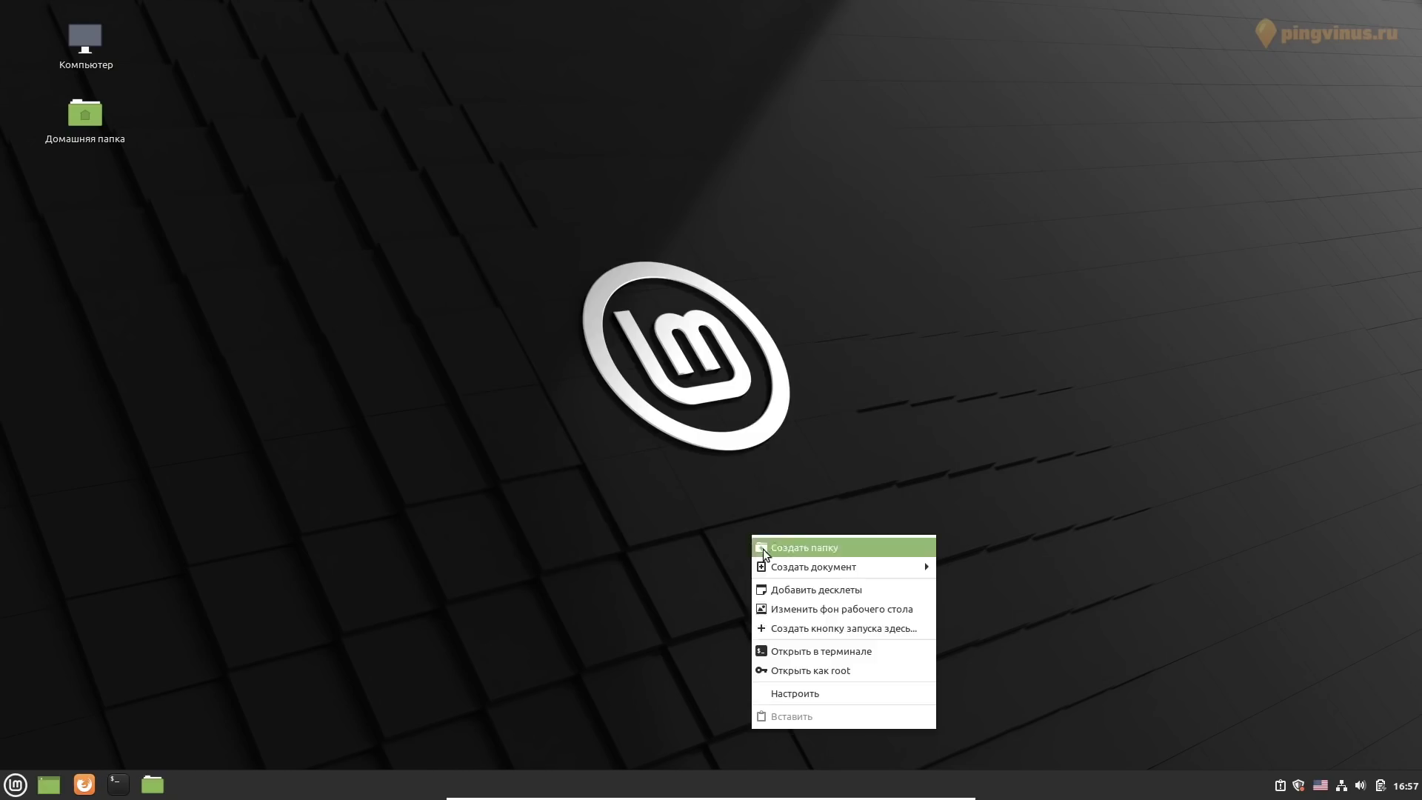
{"action": "left_click", "coordinate": [844, 622]}
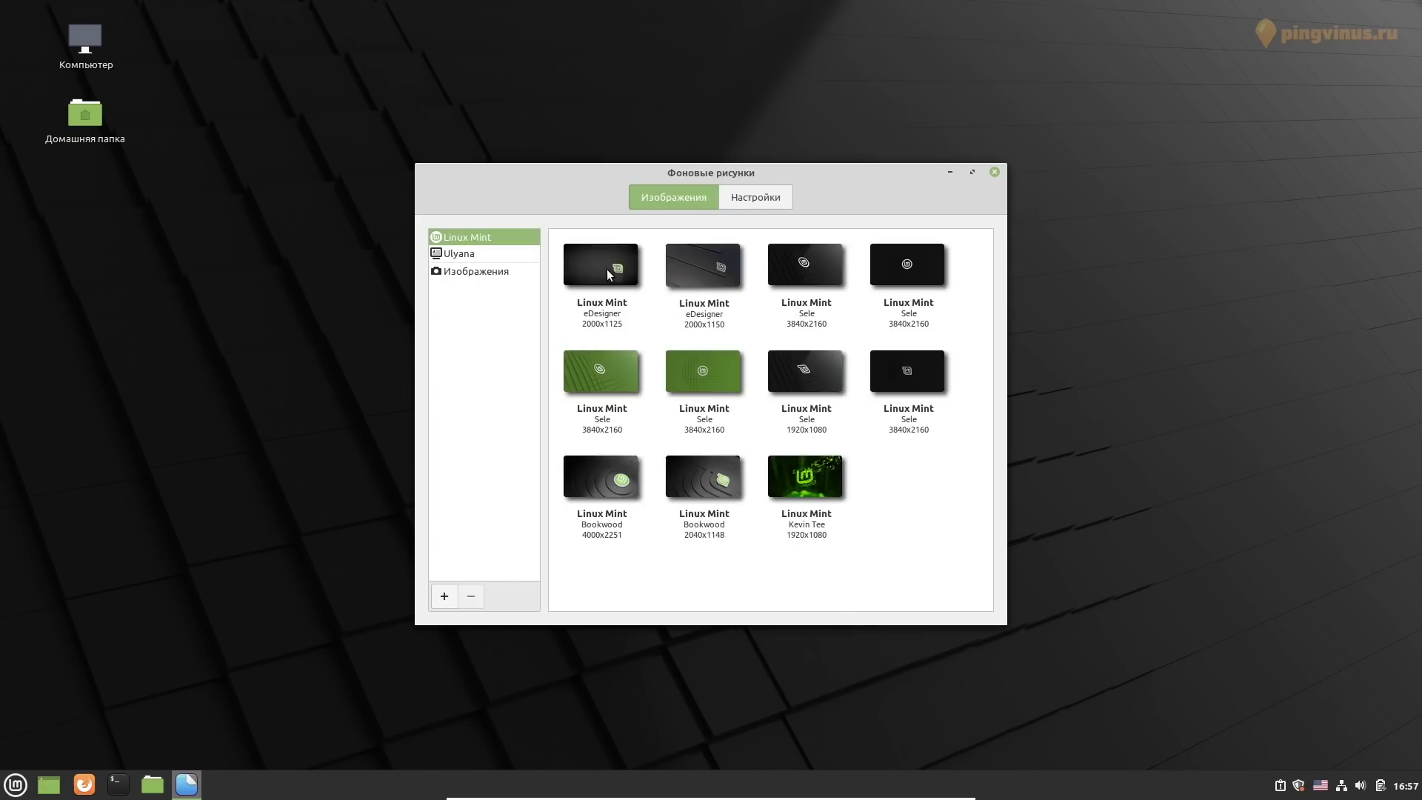
{"action": "left_click", "coordinate": [459, 253]}
{"action": "left_click", "coordinate": [606, 269]}
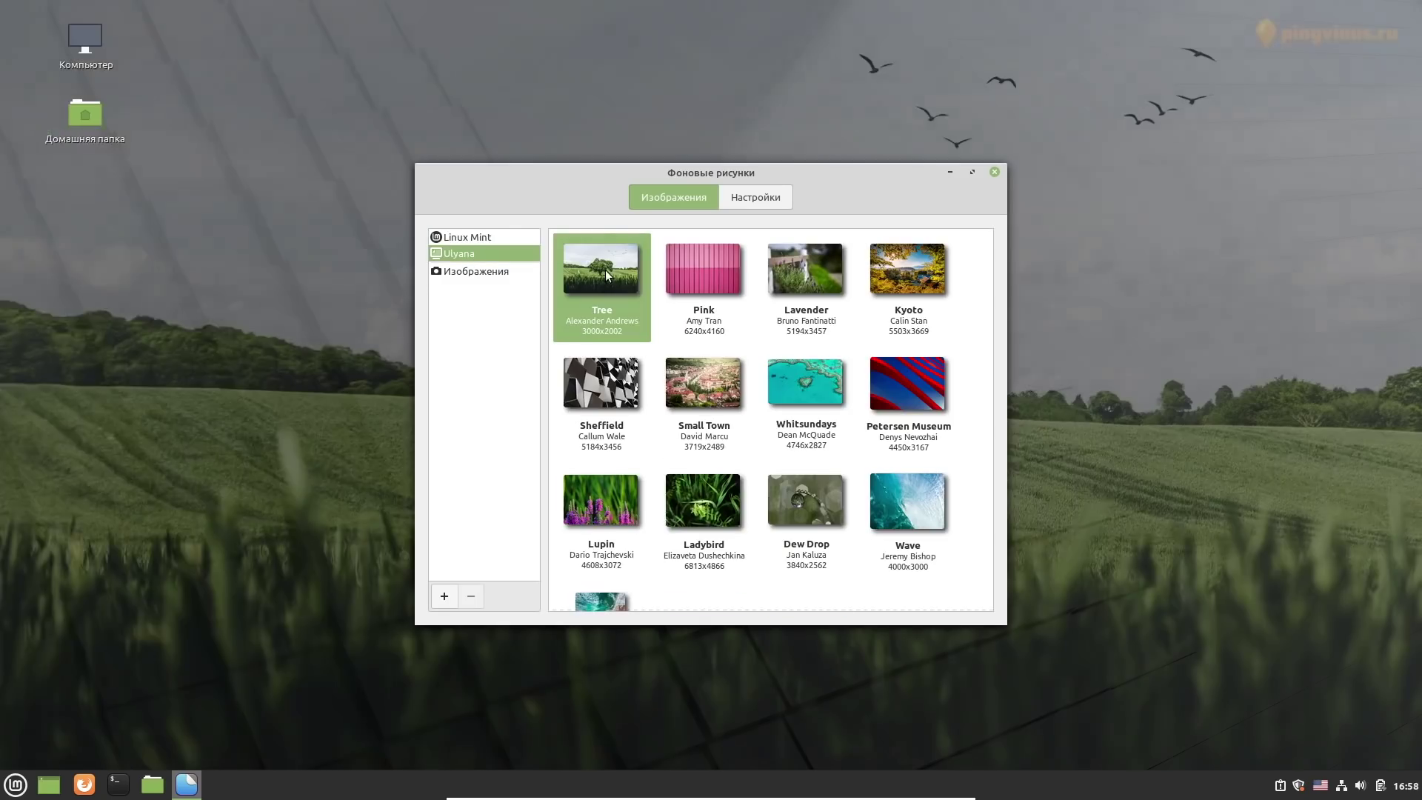
{"action": "left_click_drag", "start_coordinate": [433, 176], "coordinate": [202, 289]}
{"action": "left_click", "coordinate": [302, 377]}
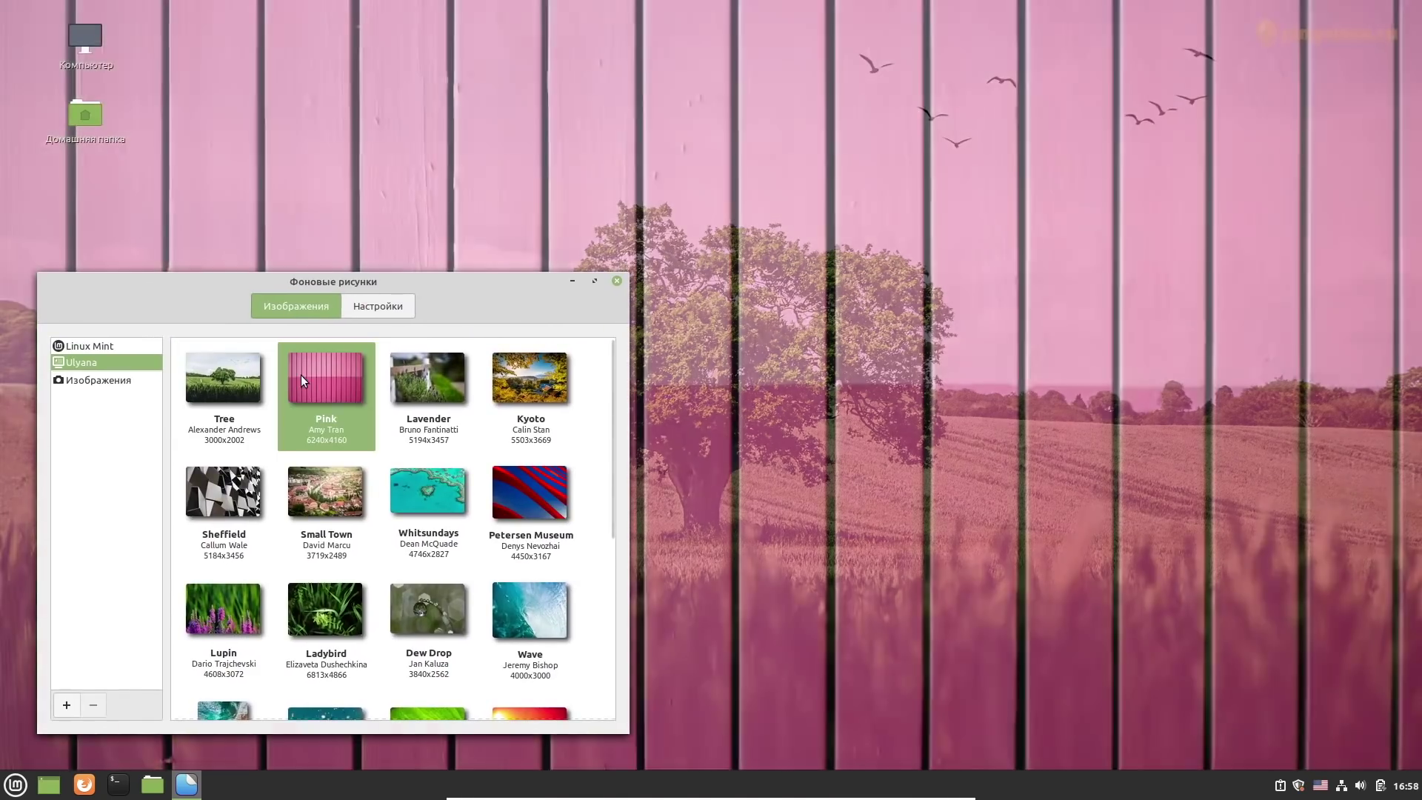
{"action": "left_click", "coordinate": [406, 388]}
{"action": "left_click_drag", "start_coordinate": [531, 384], "coordinate": [1418, 370]}
Try the Kyoto, Sheffield, Small Town, Whitsundays, Petersen Museum, Lupin and Ladybird wallpapers
{"action": "left_click", "coordinate": [1203, 111]}
{"action": "left_click_drag", "start_coordinate": [1202, 111], "coordinate": [1415, 764]}
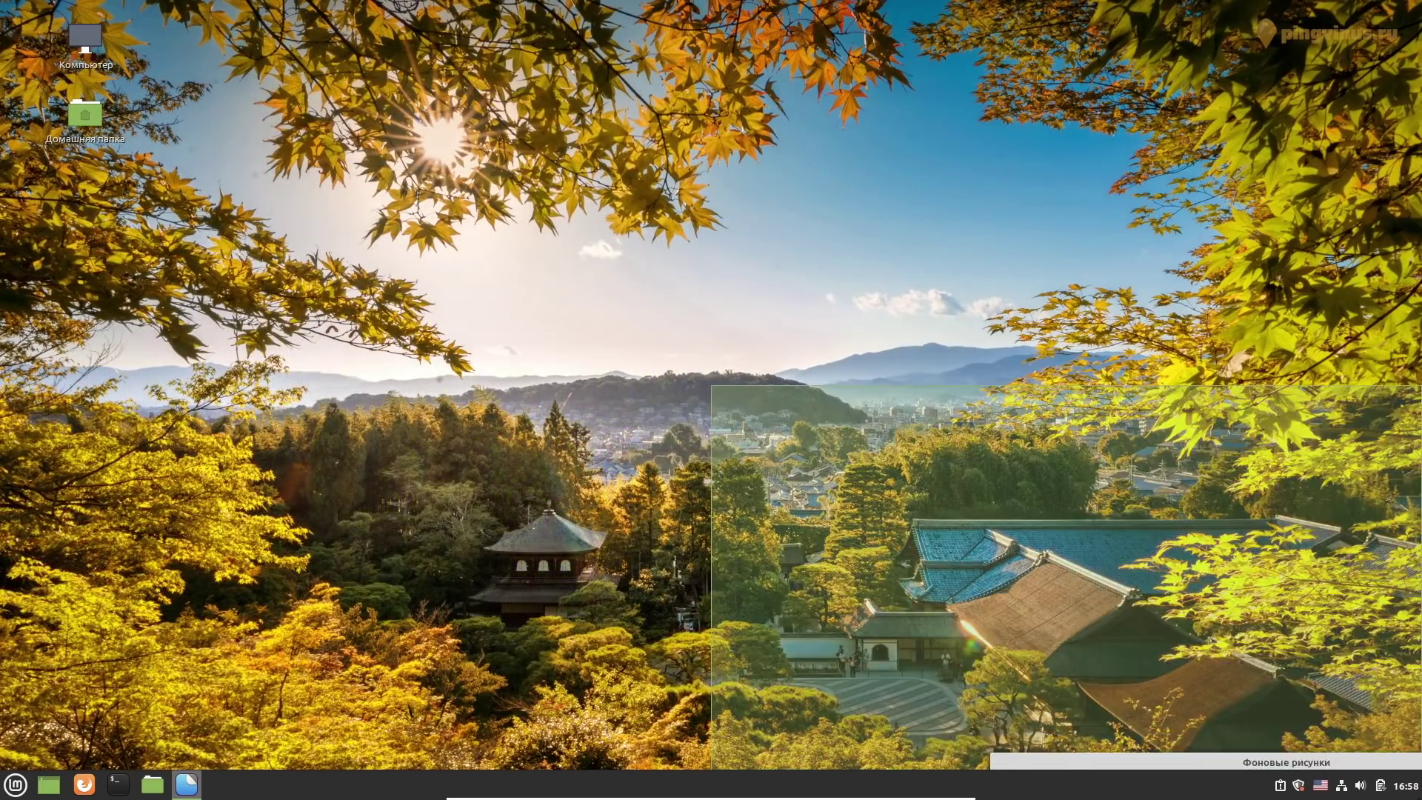
{"action": "left_click", "coordinate": [1307, 492]}
{"action": "left_click", "coordinate": [887, 605]}
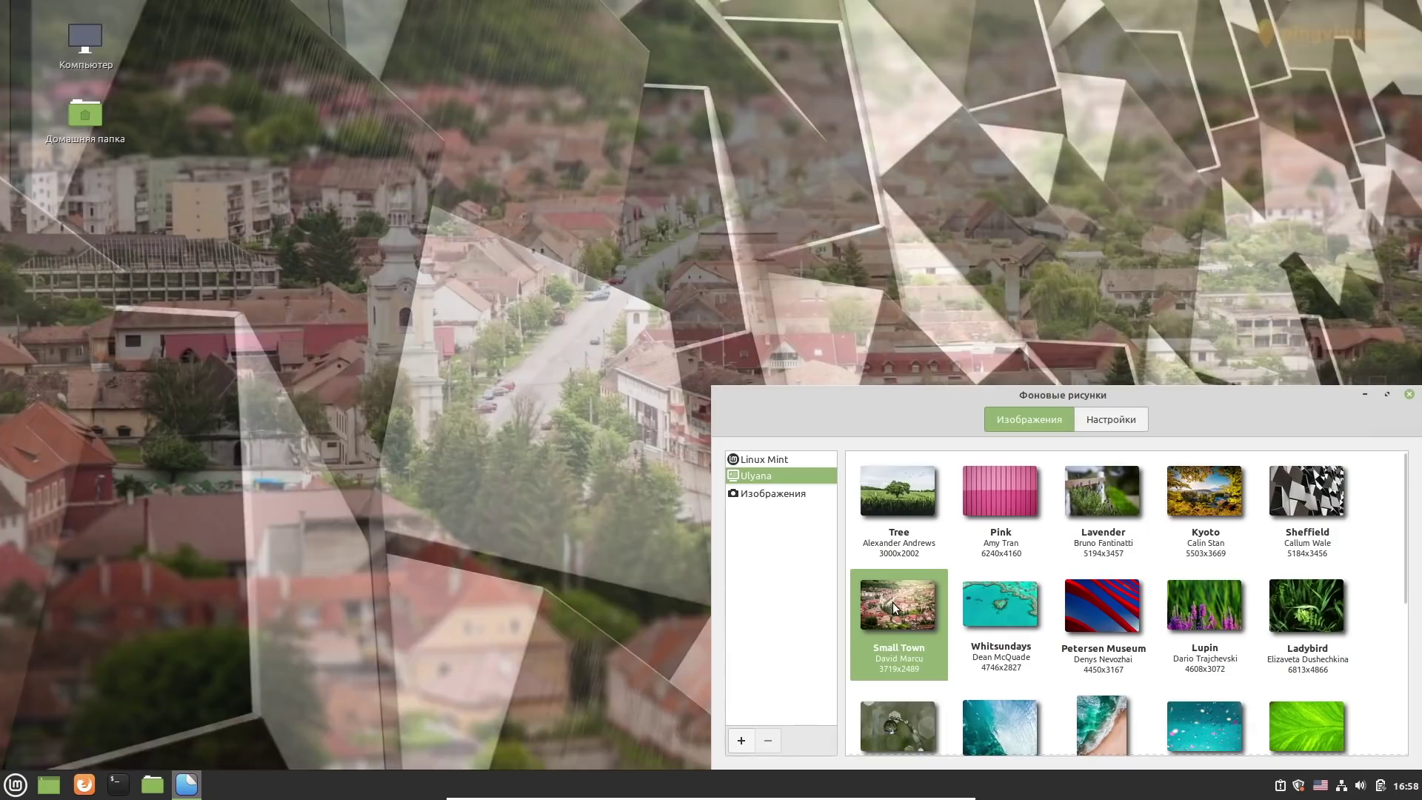
{"action": "left_click", "coordinate": [993, 606]}
{"action": "left_click", "coordinate": [1092, 605]}
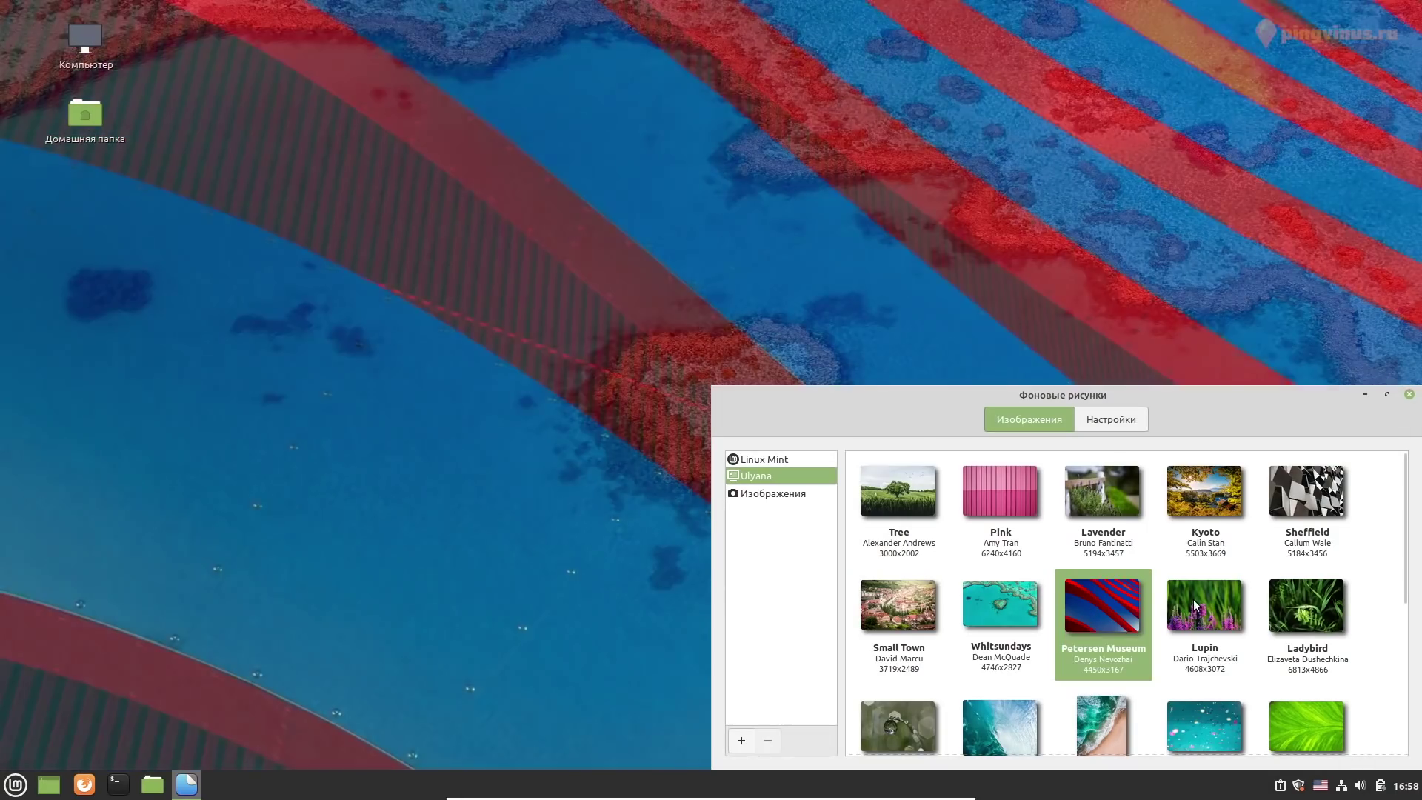
{"action": "left_click", "coordinate": [1194, 606]}
{"action": "left_click", "coordinate": [1296, 601]}
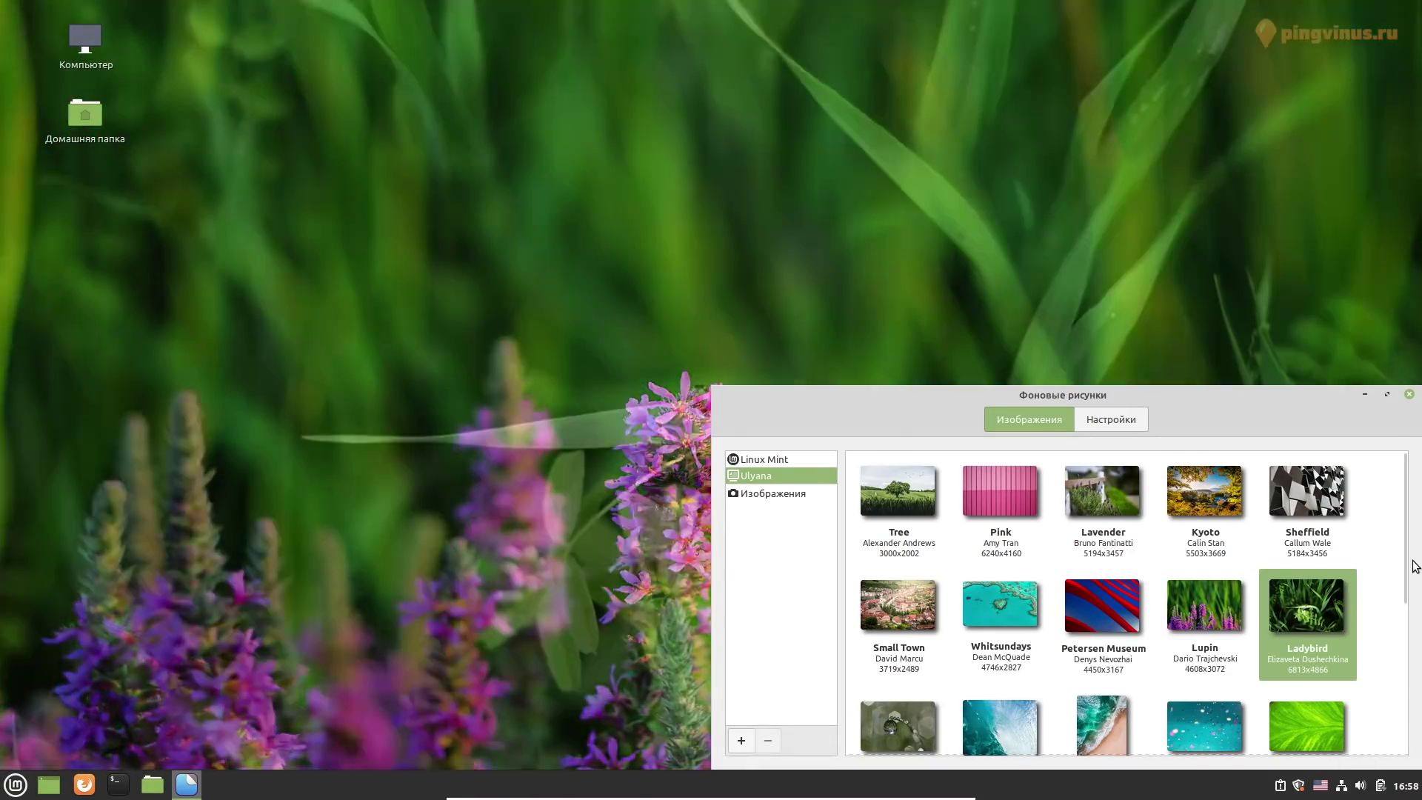
Try Brazilian Winter, Desert, Fire flower and Rose, then settle on Taipei and close Backgrounds
{"action": "scroll", "coordinate": [1333, 585], "scroll_direction": "down", "scroll_amount": 6}
{"action": "left_click", "coordinate": [1311, 569]}
{"action": "left_click", "coordinate": [892, 553]}
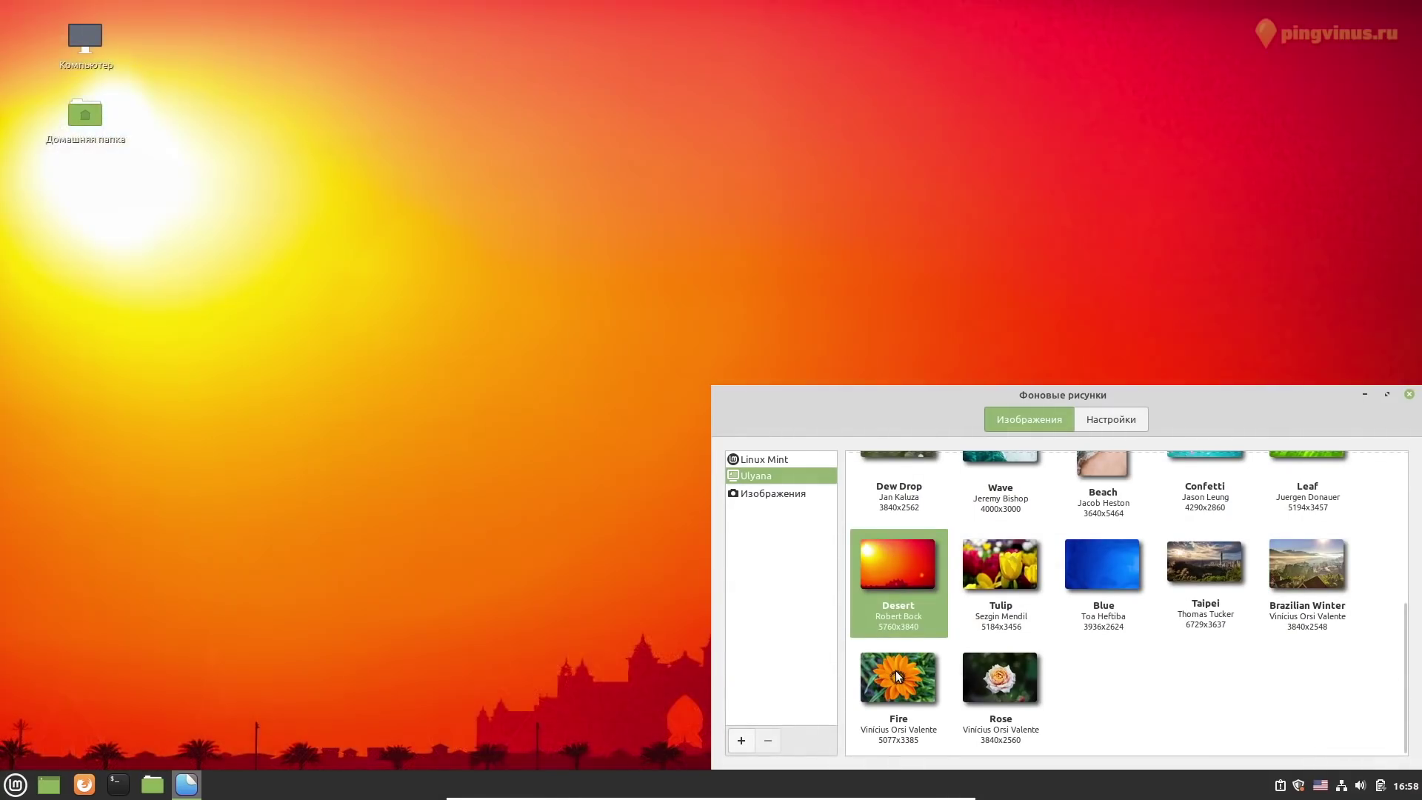
{"action": "left_click", "coordinate": [895, 669]}
{"action": "left_click", "coordinate": [1011, 688]}
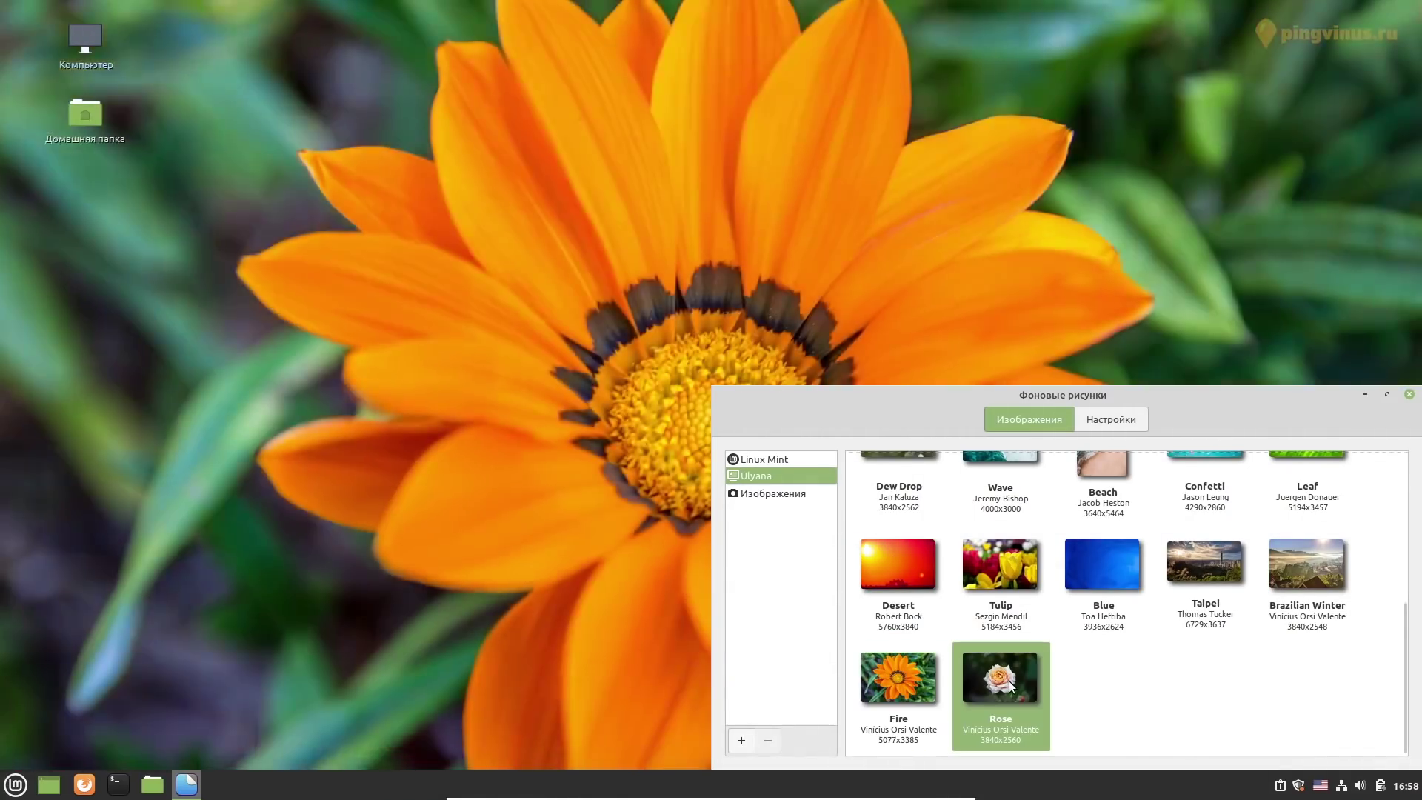
{"action": "left_click", "coordinate": [1207, 567]}
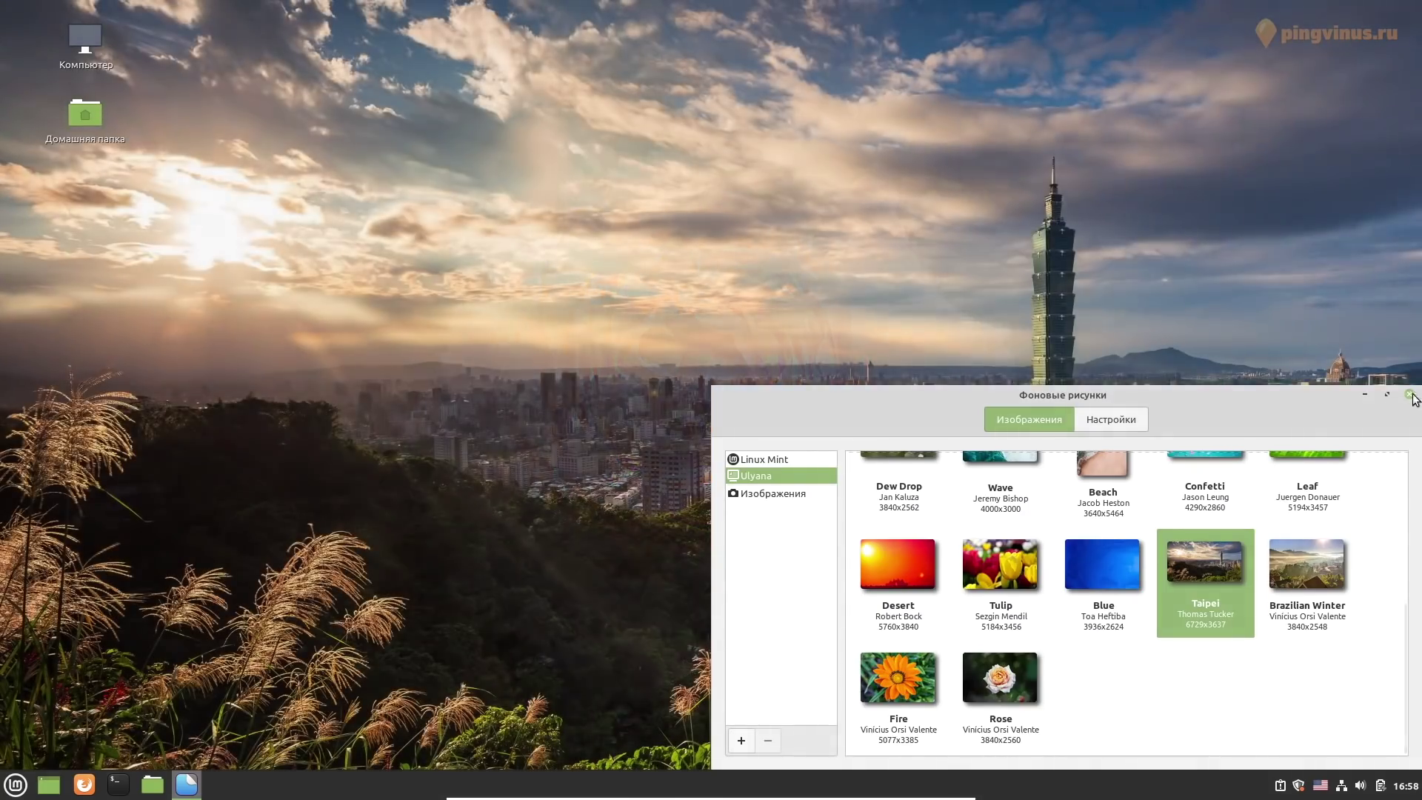
{"action": "left_click", "coordinate": [1409, 394]}
{"action": "left_click", "coordinate": [16, 784]}
{"action": "mouse_move", "coordinate": [193, 444]}
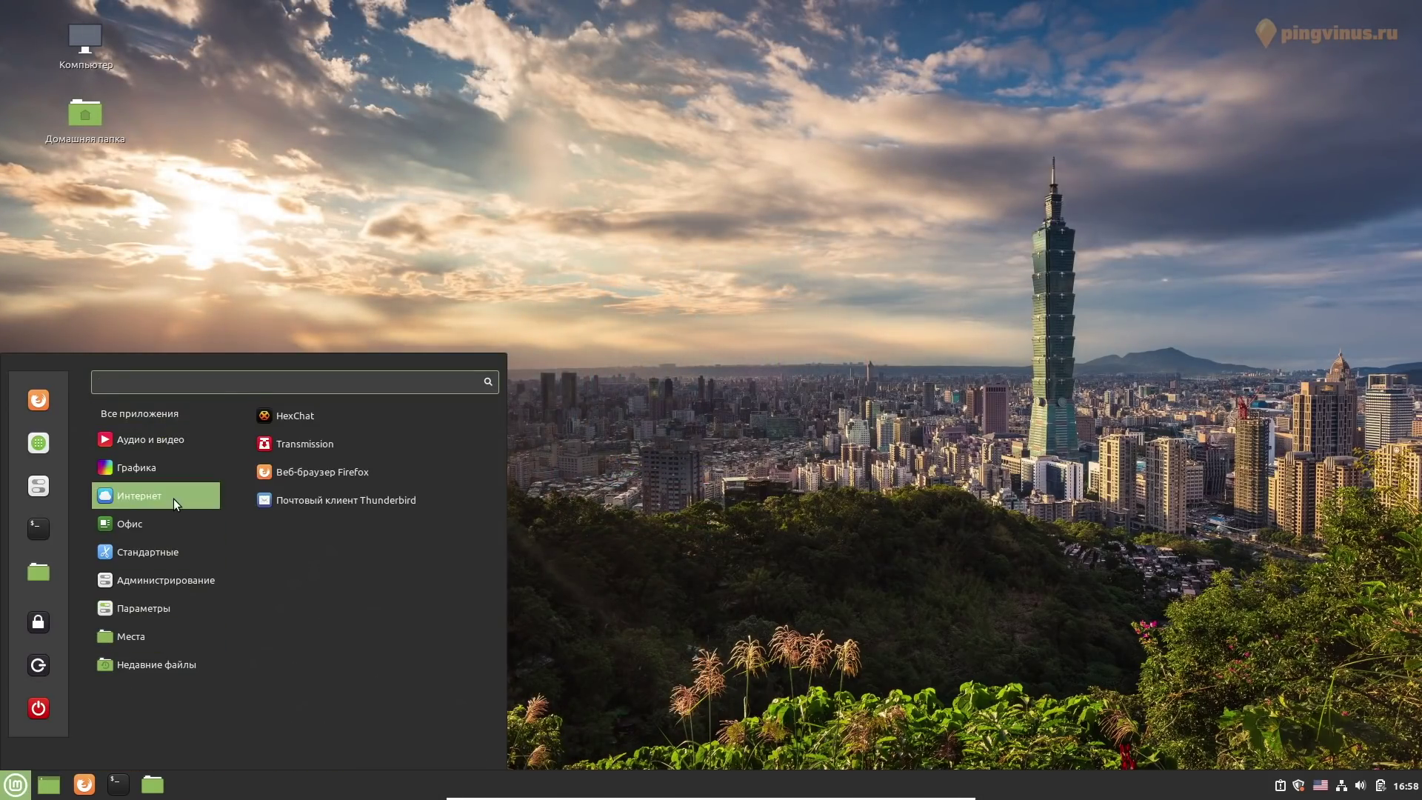
Launch the Calendar app, shrink its window, and close it
{"action": "mouse_move", "coordinate": [170, 549]}
{"action": "mouse_move", "coordinate": [148, 523]}
{"action": "left_click", "coordinate": [293, 603]}
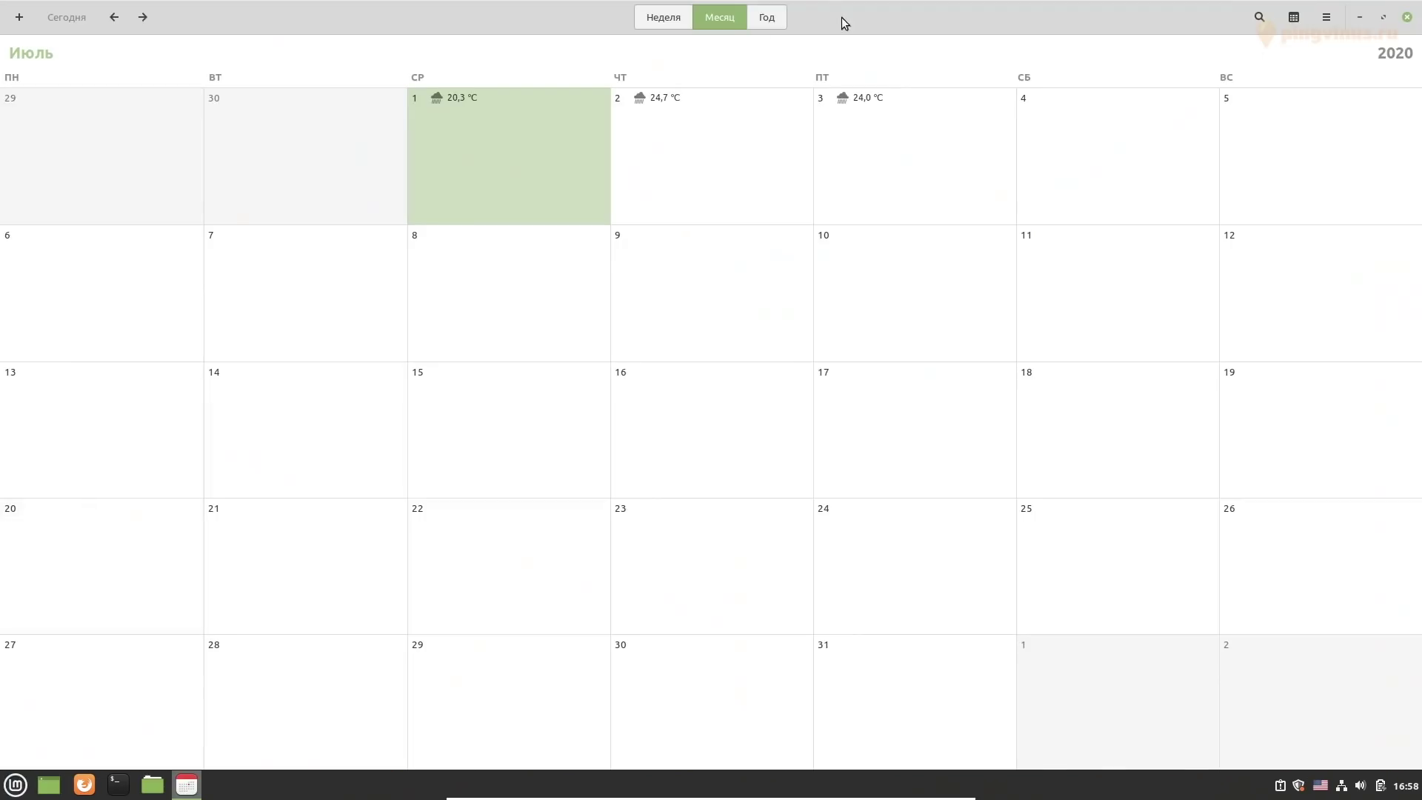
{"action": "double_click", "coordinate": [841, 19]}
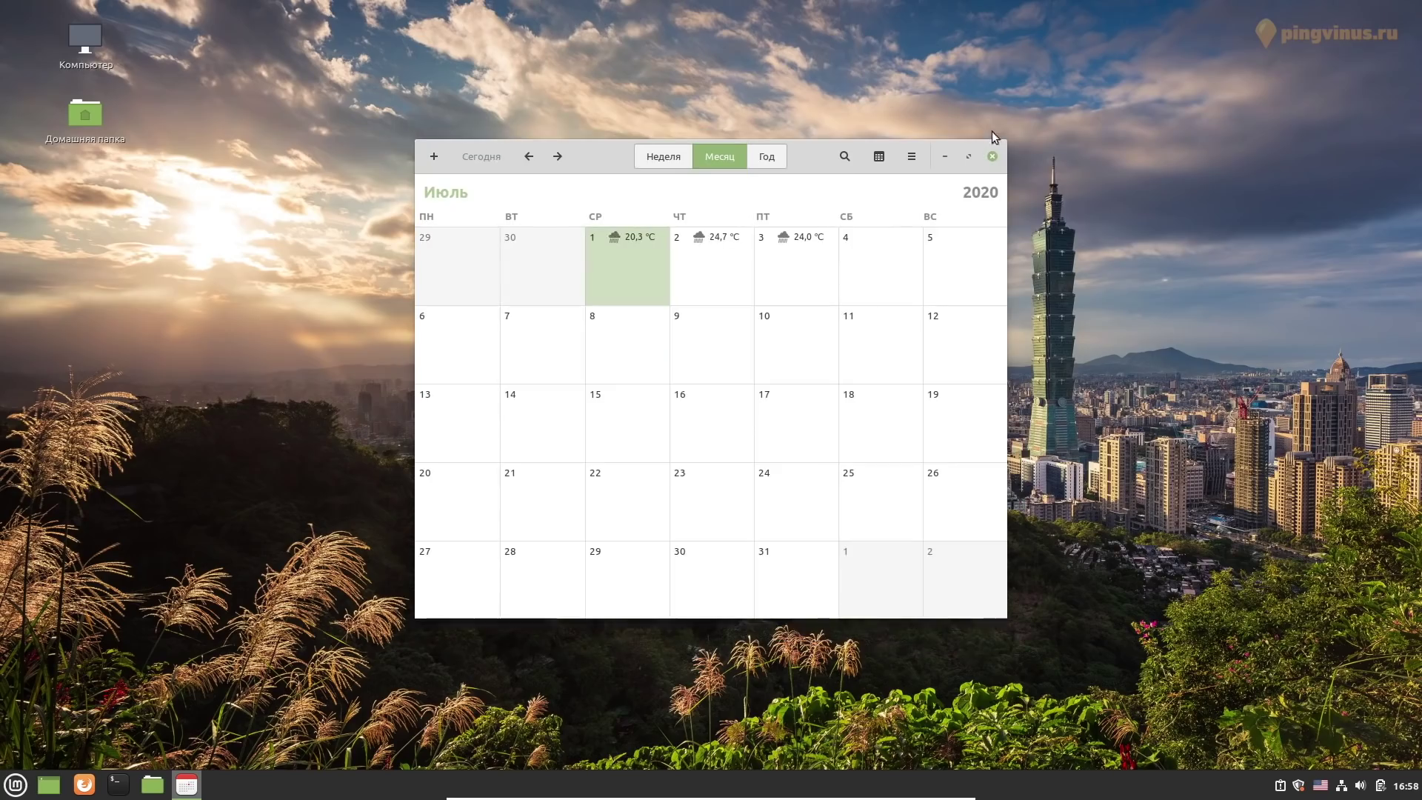
{"action": "left_click", "coordinate": [992, 156]}
Launch LibreOffice, view its About LibreOffice information, and close it
{"action": "left_click", "coordinate": [15, 785]}
{"action": "mouse_move", "coordinate": [168, 598]}
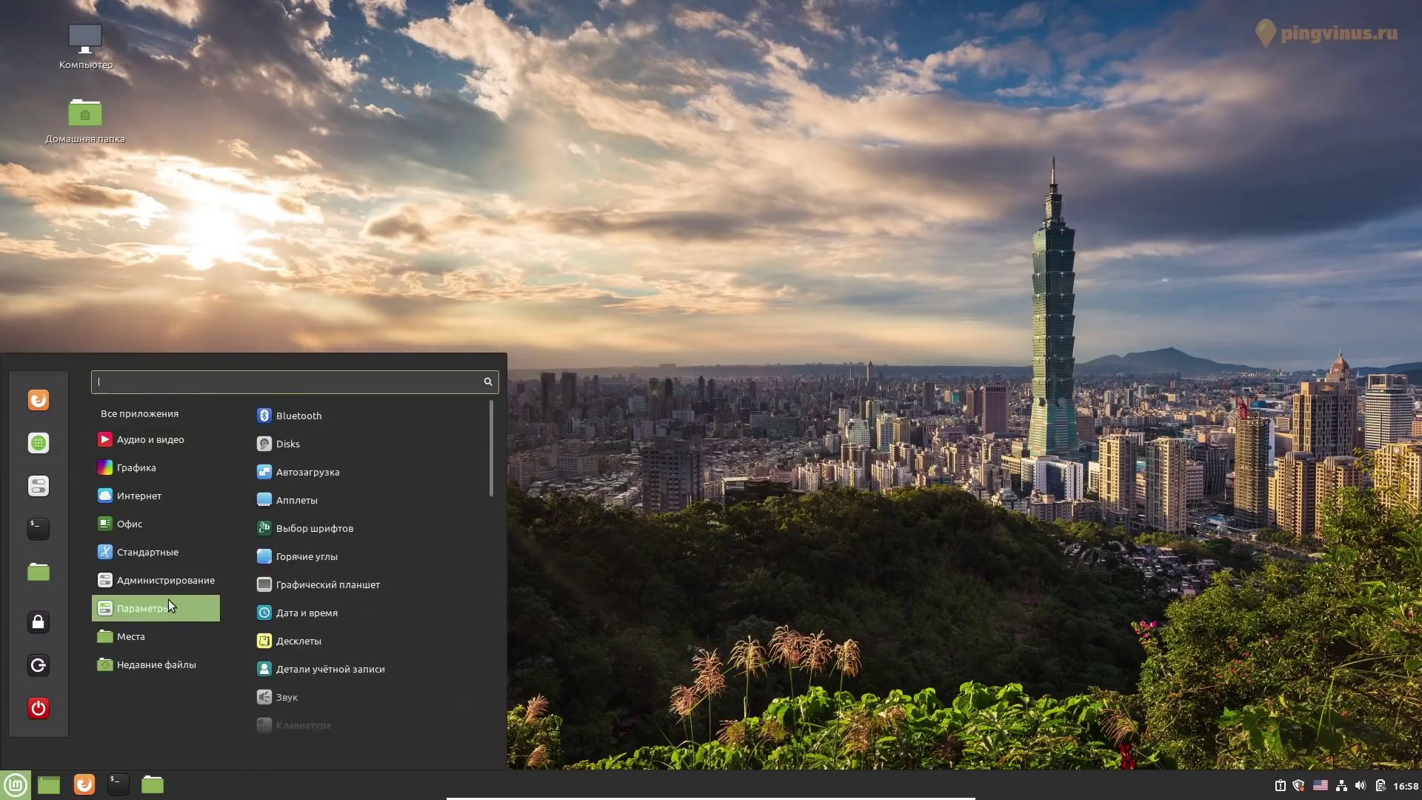
{"action": "mouse_move", "coordinate": [171, 534]}
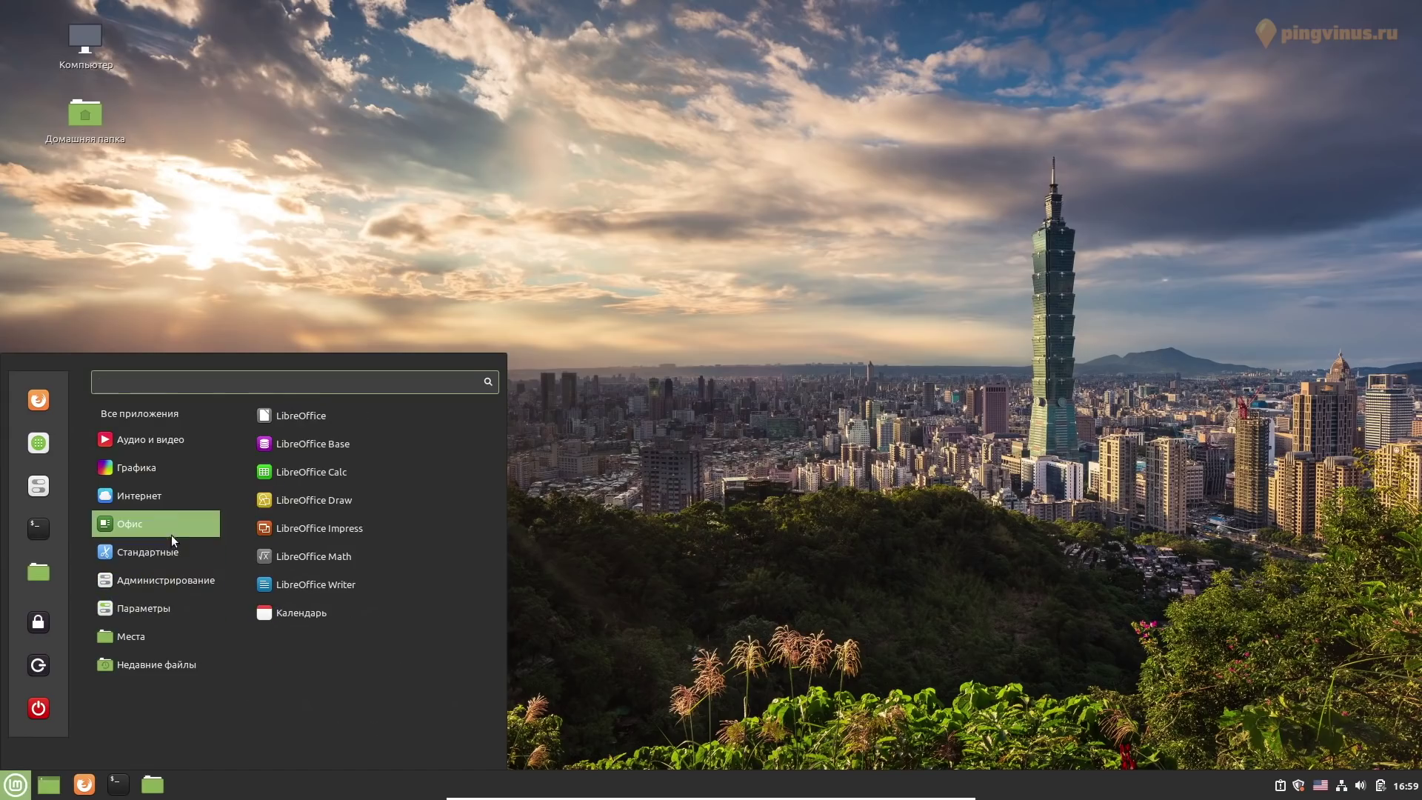
{"action": "left_click", "coordinate": [315, 413]}
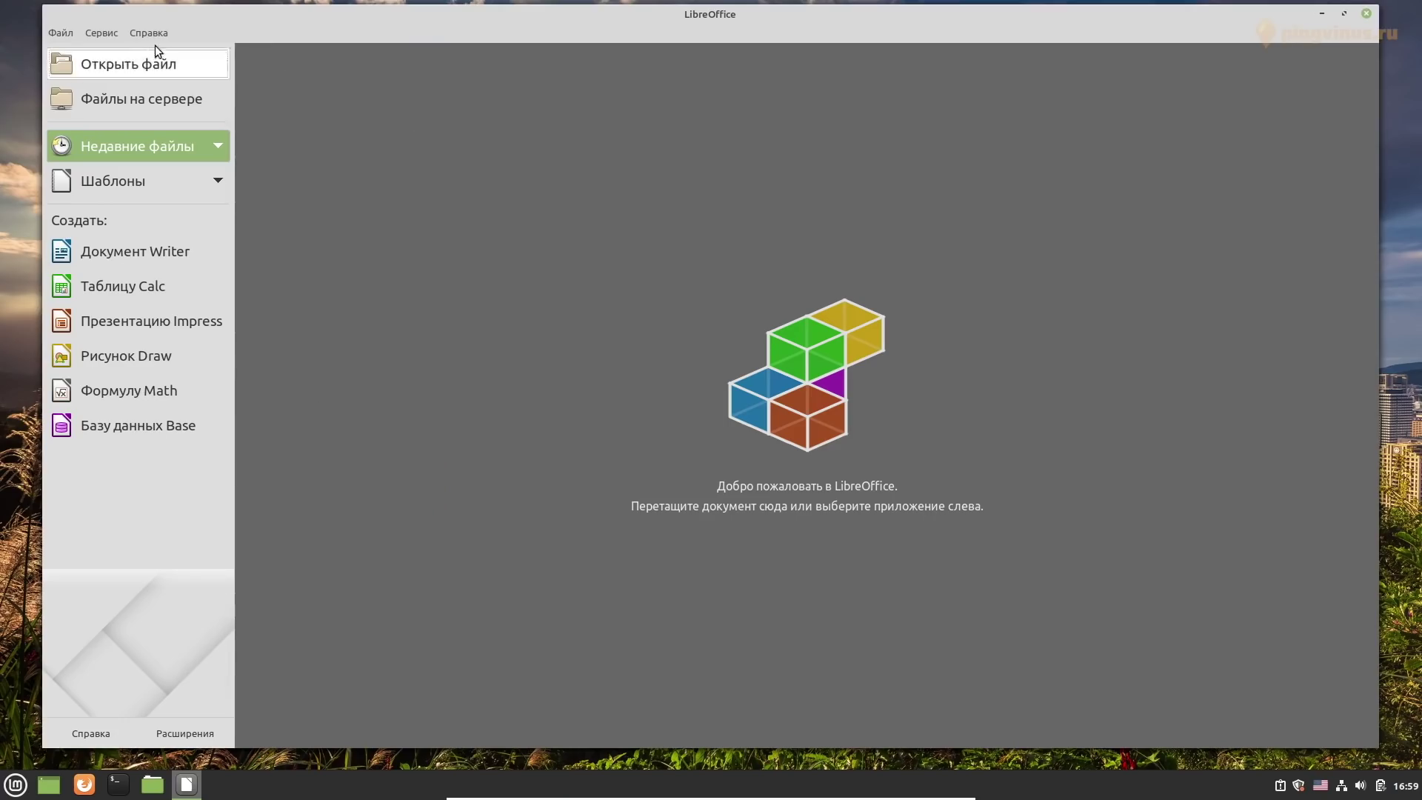
{"action": "left_click", "coordinate": [149, 32]}
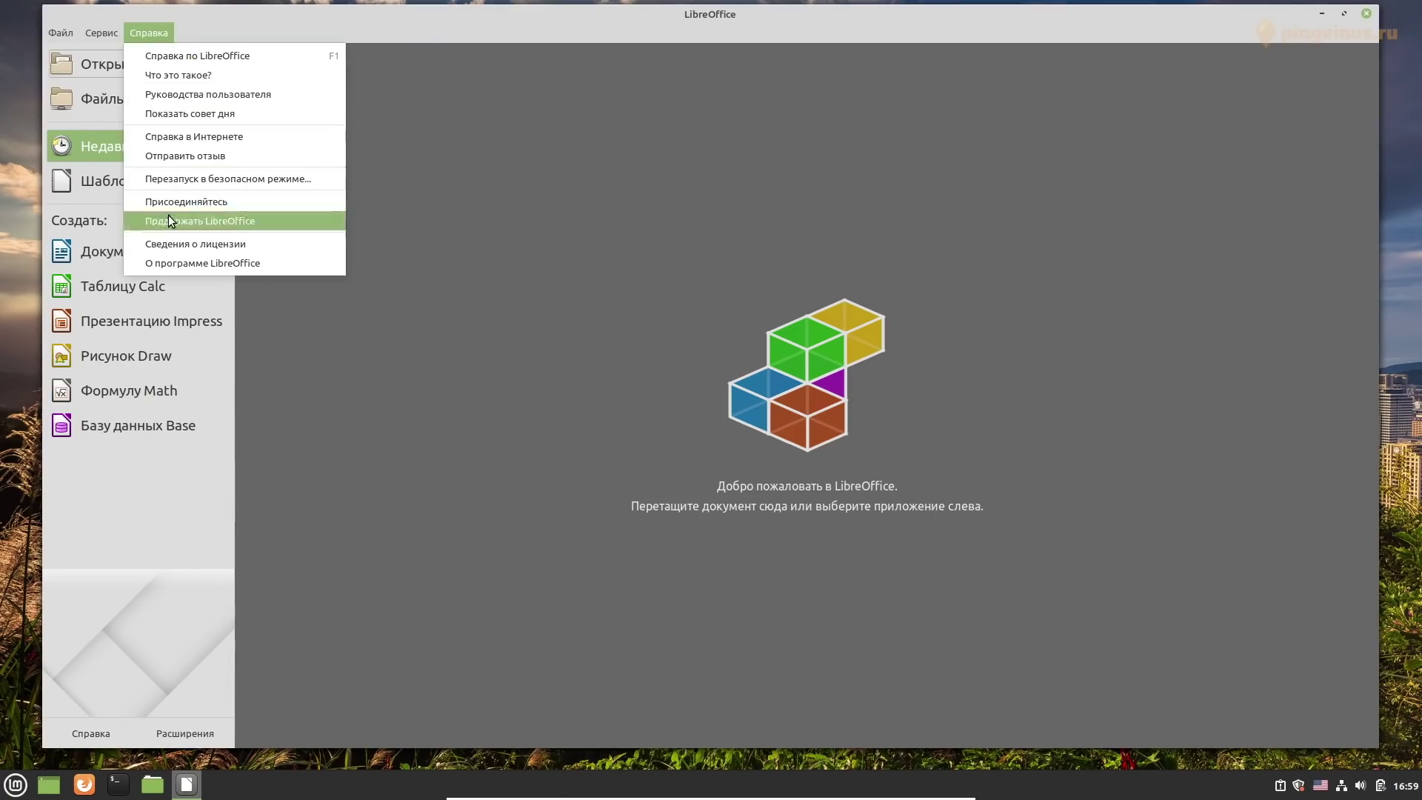
{"action": "left_click", "coordinate": [177, 263]}
{"action": "left_click", "coordinate": [858, 517]}
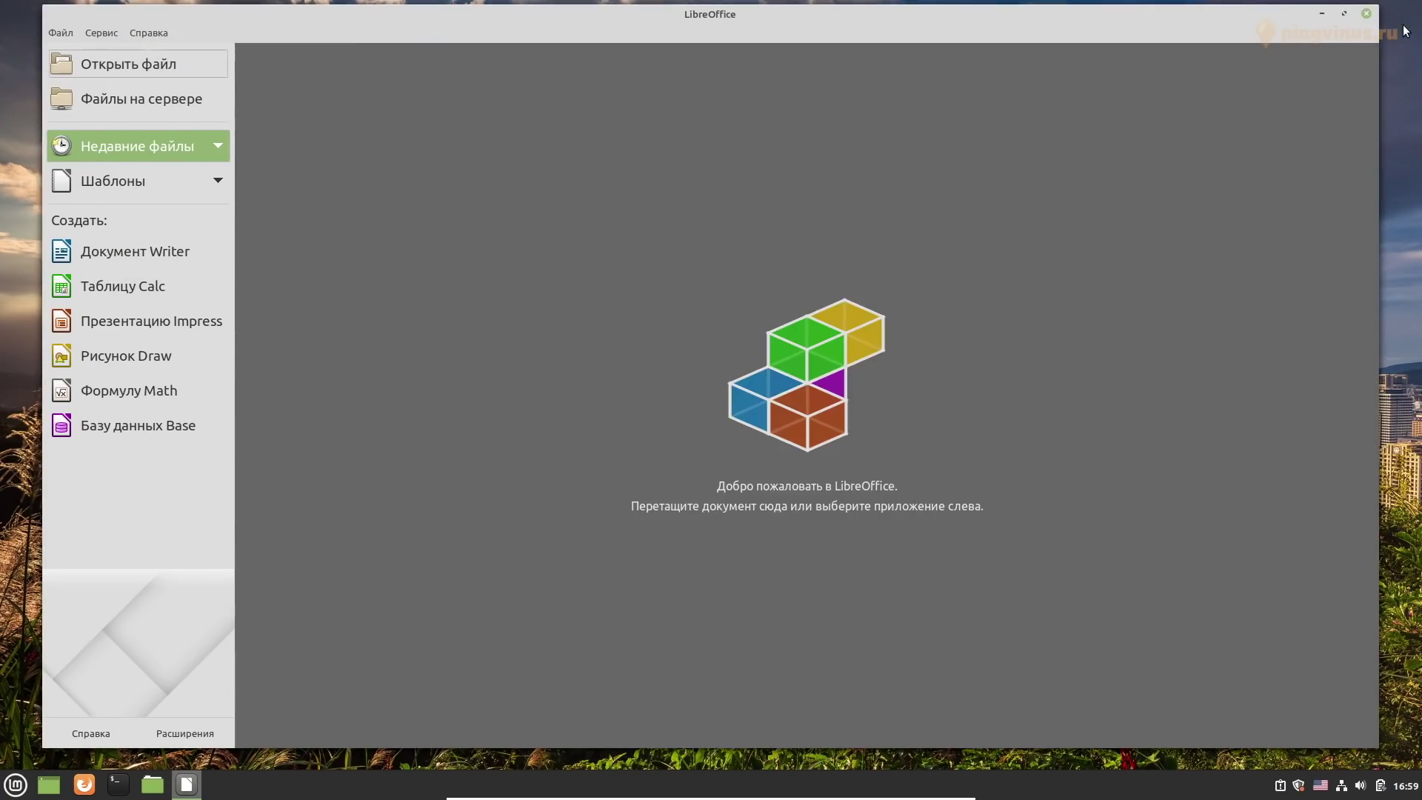
{"action": "left_click", "coordinate": [1367, 14]}
Launch Transmission, accept its disclaimer, view About Transmission, and close it
{"action": "left_click", "coordinate": [15, 784]}
{"action": "mouse_move", "coordinate": [136, 497]}
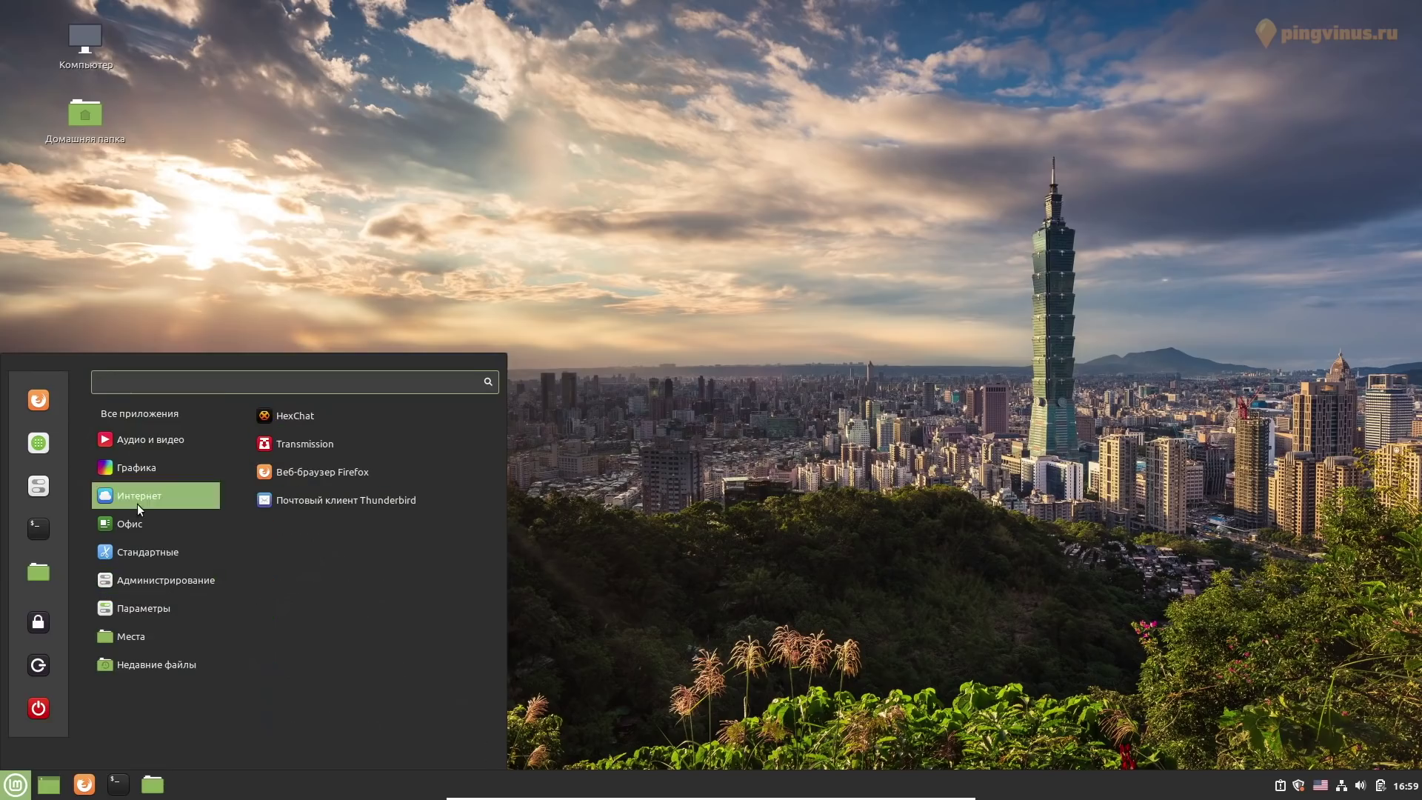
{"action": "left_click", "coordinate": [304, 425]}
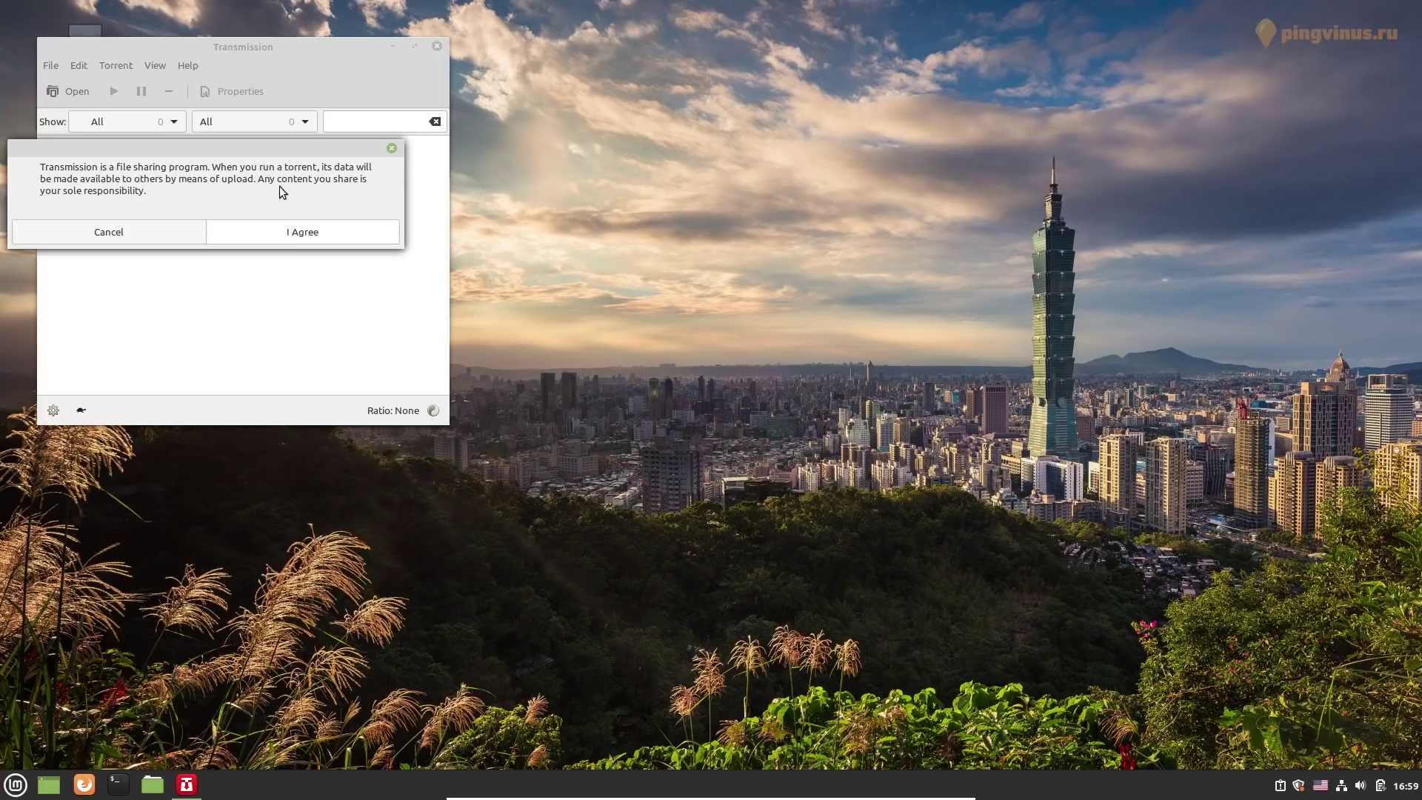
{"action": "left_click", "coordinate": [303, 231]}
{"action": "left_click", "coordinate": [187, 65]}
{"action": "left_click", "coordinate": [199, 172]}
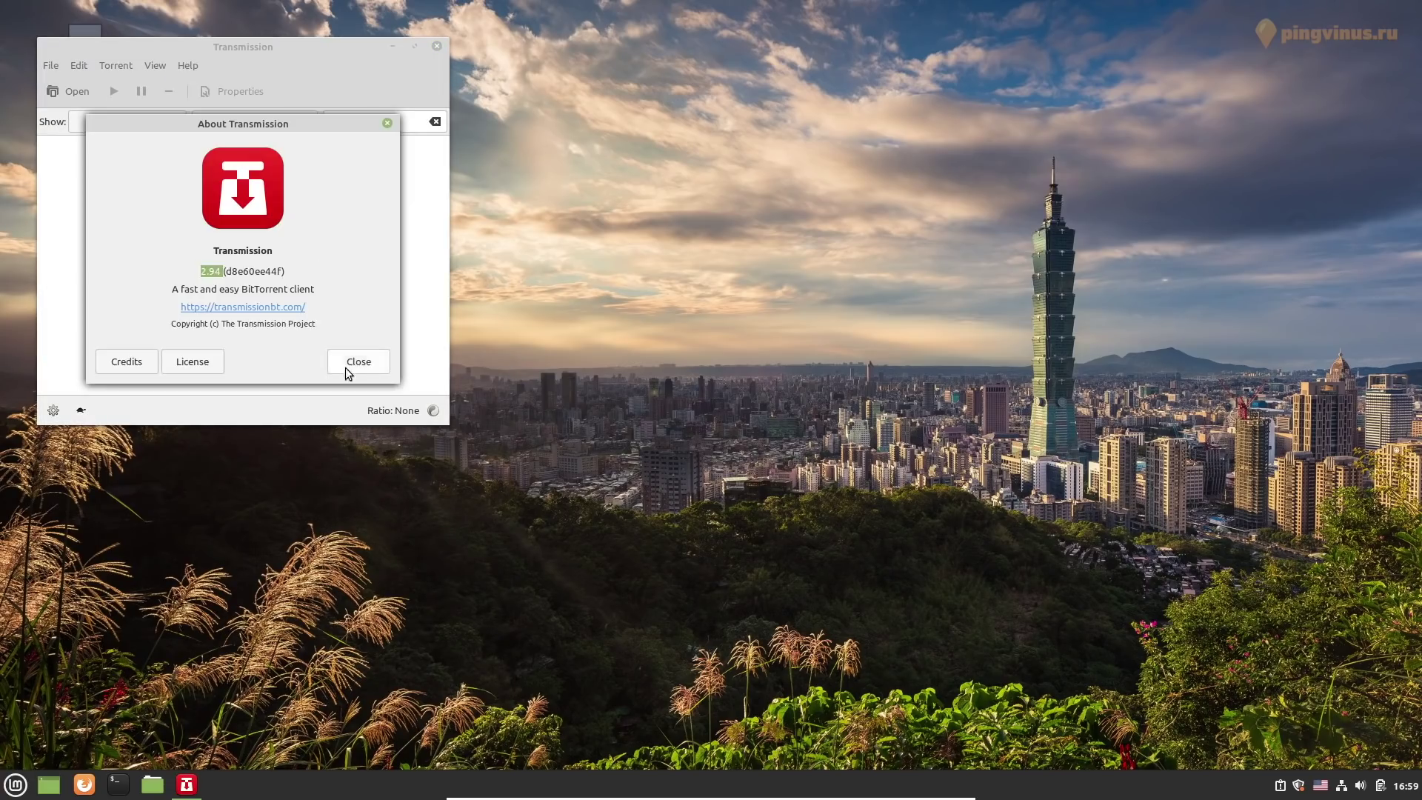
{"action": "left_click", "coordinate": [346, 368]}
{"action": "left_click", "coordinate": [437, 46]}
Launch the Drawing app from Graphics and show its information
{"action": "left_click", "coordinate": [15, 783]}
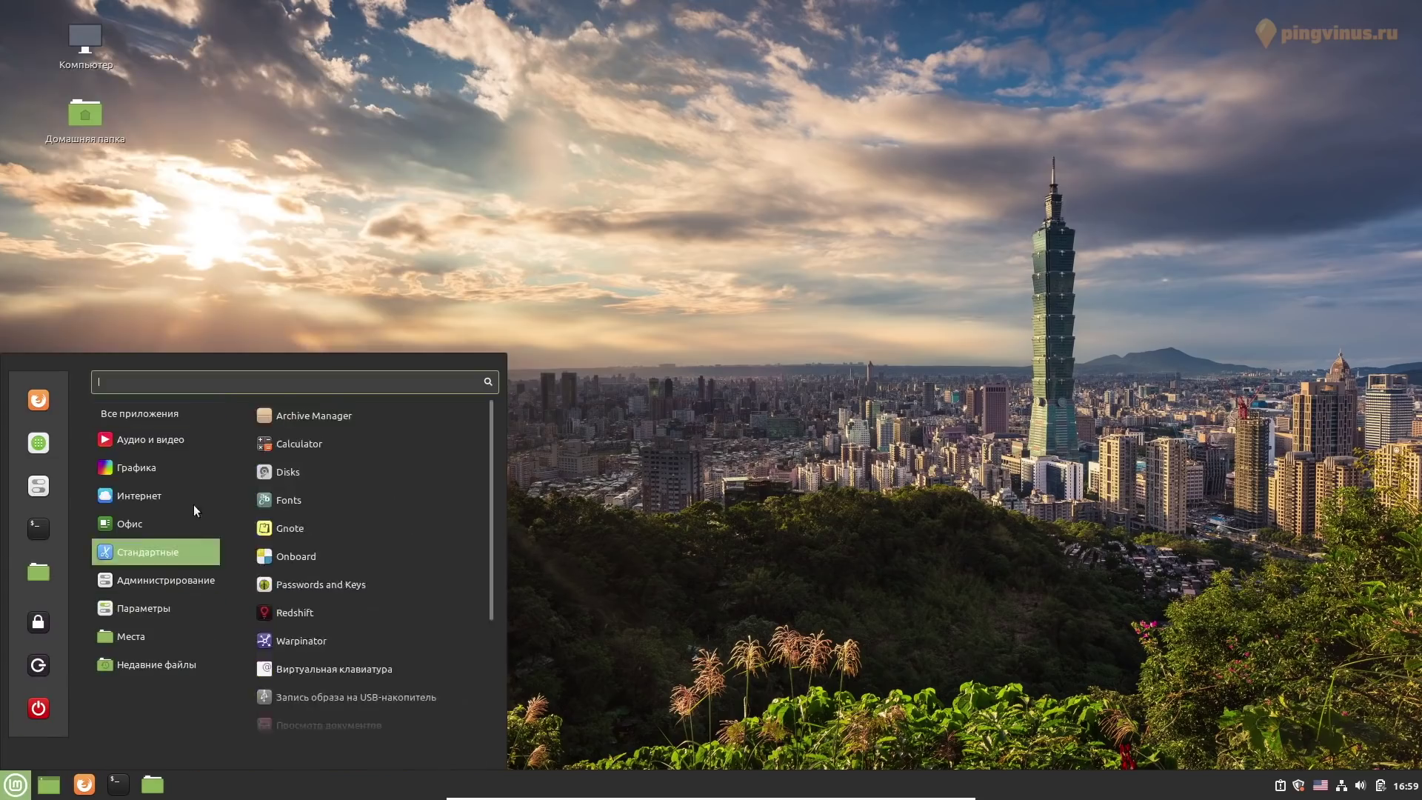
{"action": "mouse_move", "coordinate": [185, 462]}
{"action": "left_click", "coordinate": [305, 442]}
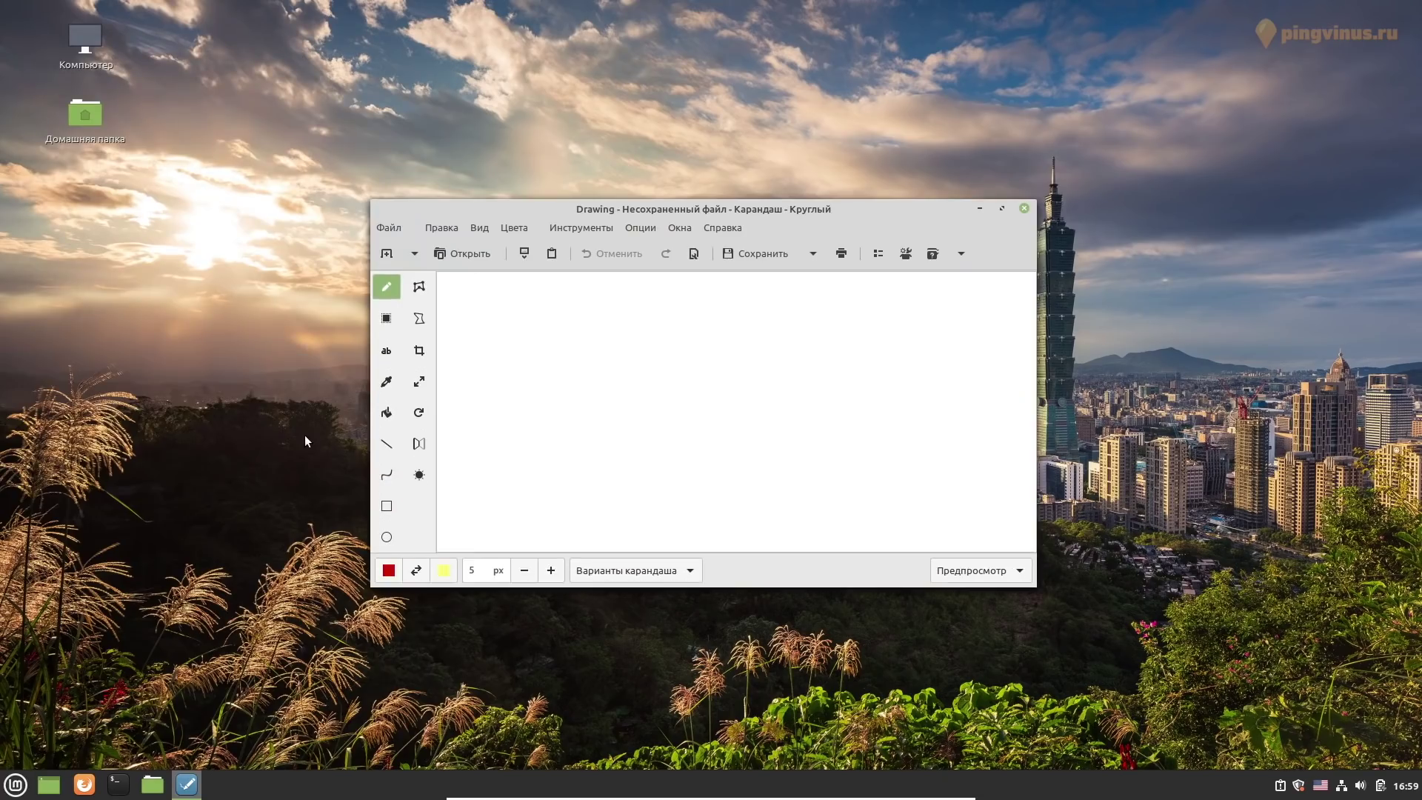
{"action": "left_click", "coordinate": [742, 373]}
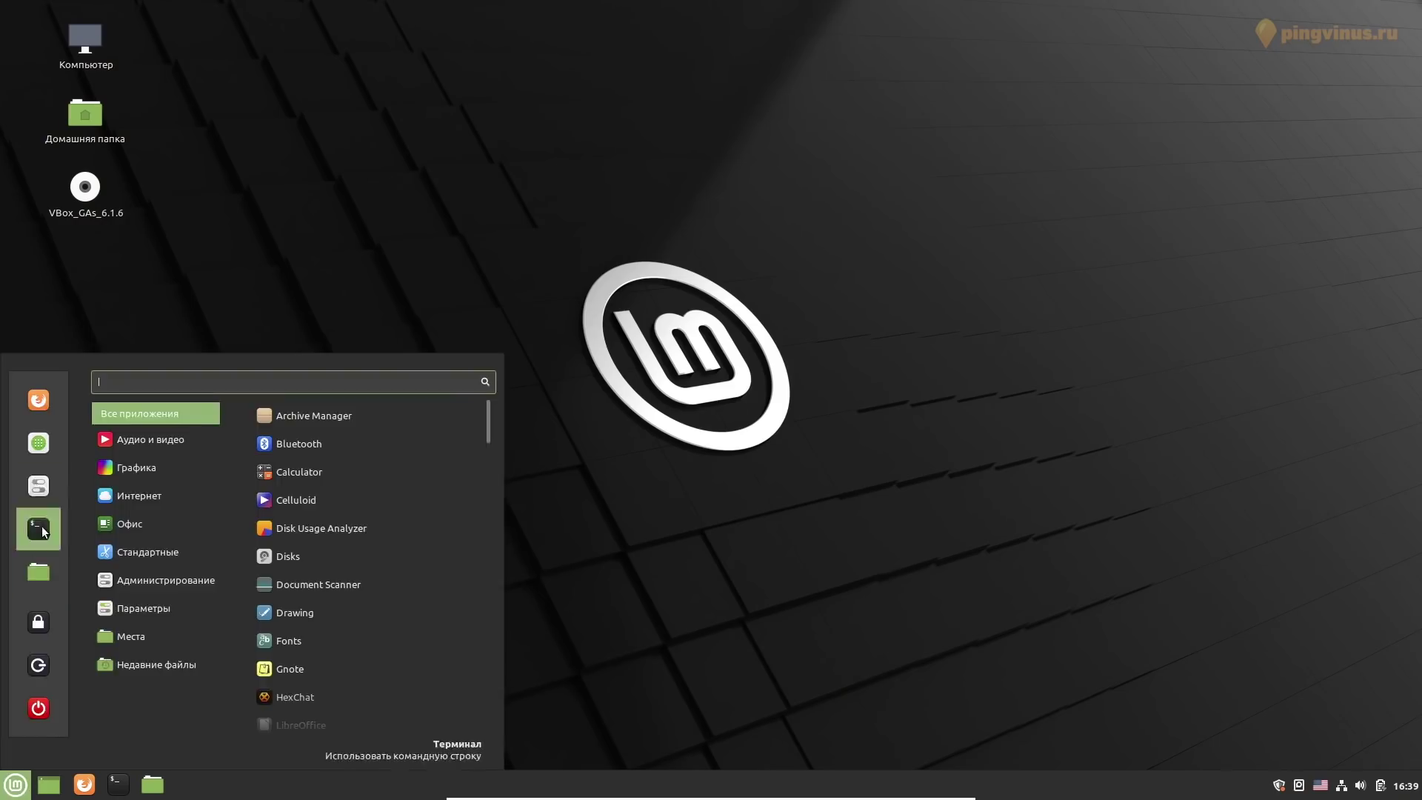
Open System Settings and visit the Startup Applications, Applets and Hot Corners pages
{"action": "left_click", "coordinate": [38, 485]}
{"action": "scroll", "coordinate": [992, 277], "scroll_direction": "down", "scroll_amount": 3}
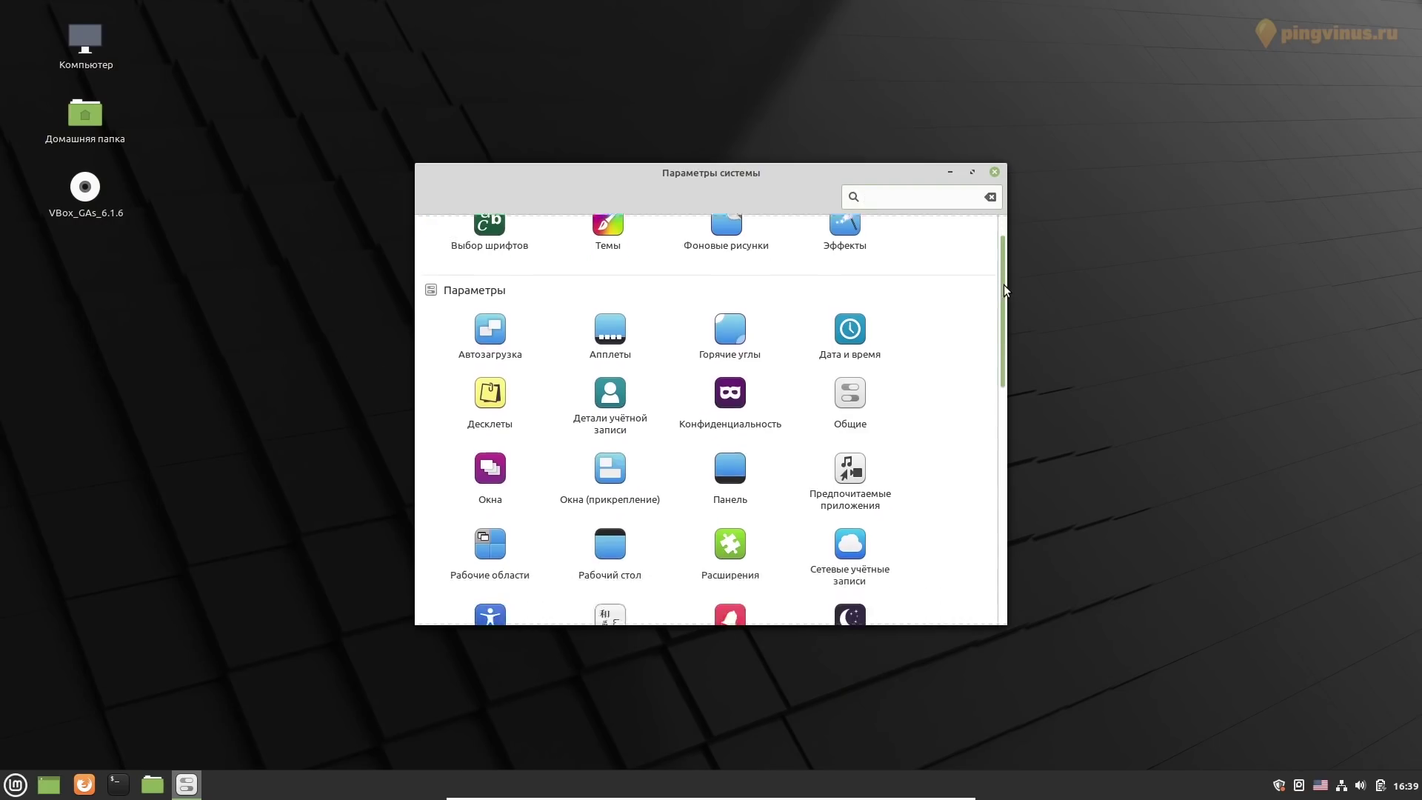
{"action": "left_click", "coordinate": [490, 272]}
{"action": "left_click", "coordinate": [431, 197]}
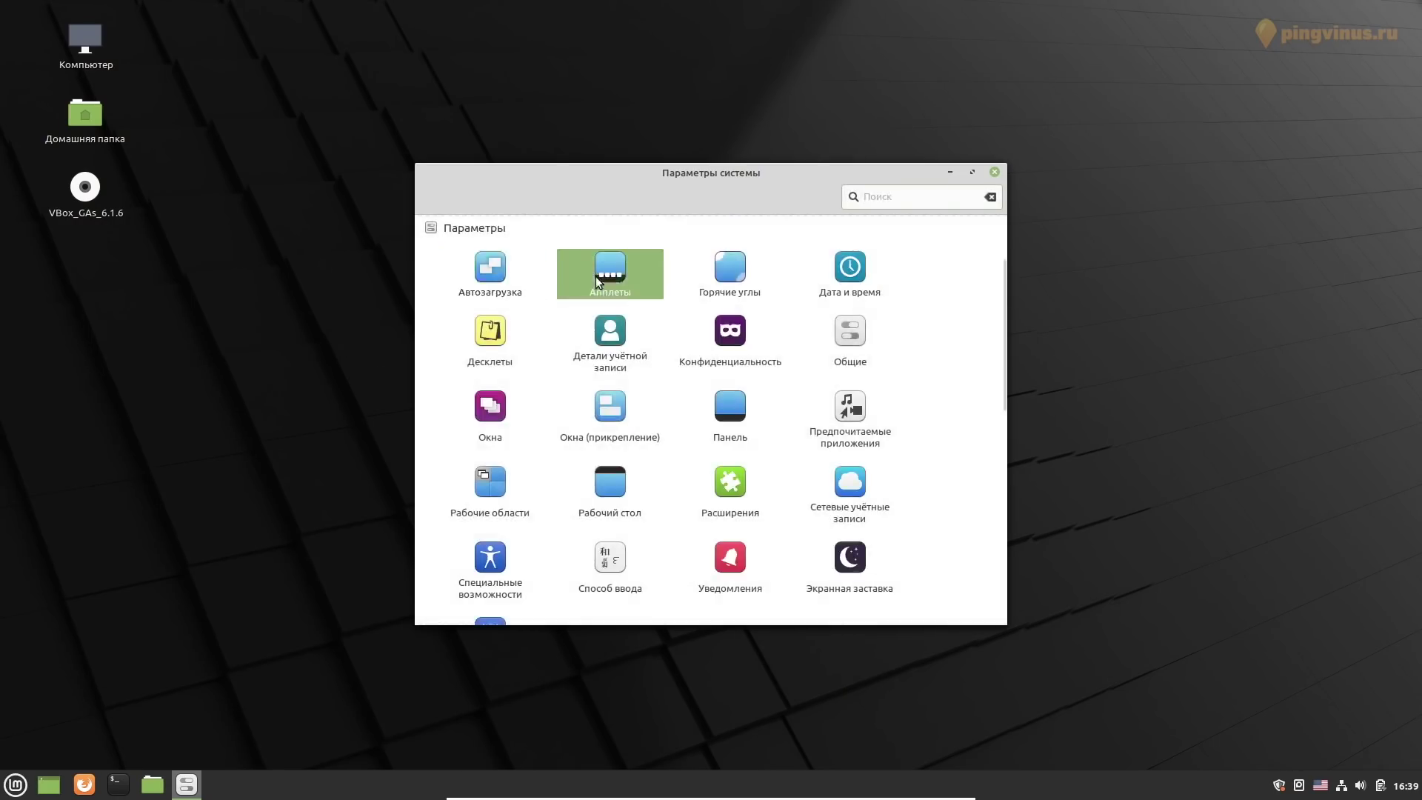
{"action": "left_click", "coordinate": [595, 277]}
{"action": "left_click", "coordinate": [431, 197]}
{"action": "left_click", "coordinate": [735, 266]}
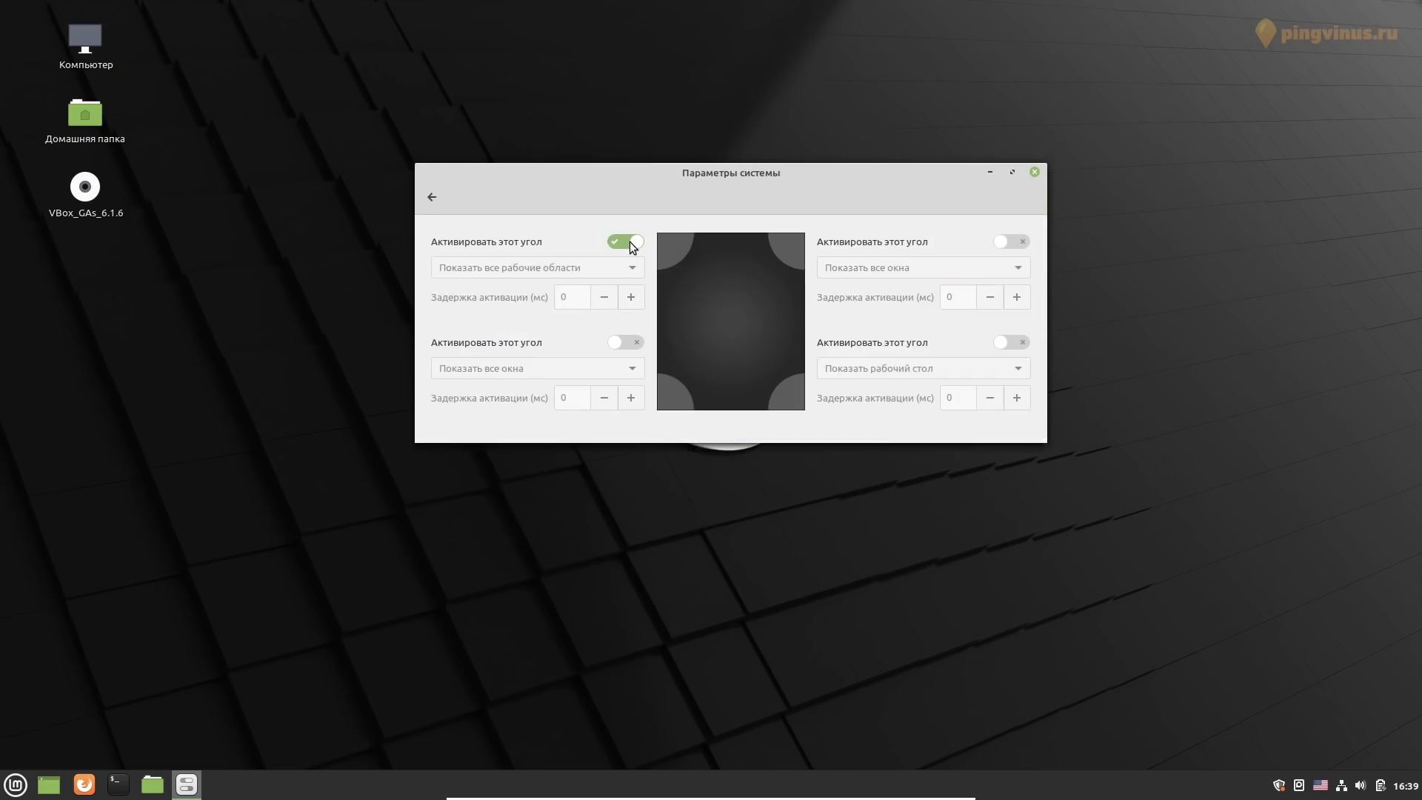
{"action": "left_click", "coordinate": [432, 197]}
Visit the General and Screensaver settings pages
{"action": "left_click", "coordinate": [848, 322]}
{"action": "left_click", "coordinate": [431, 197]}
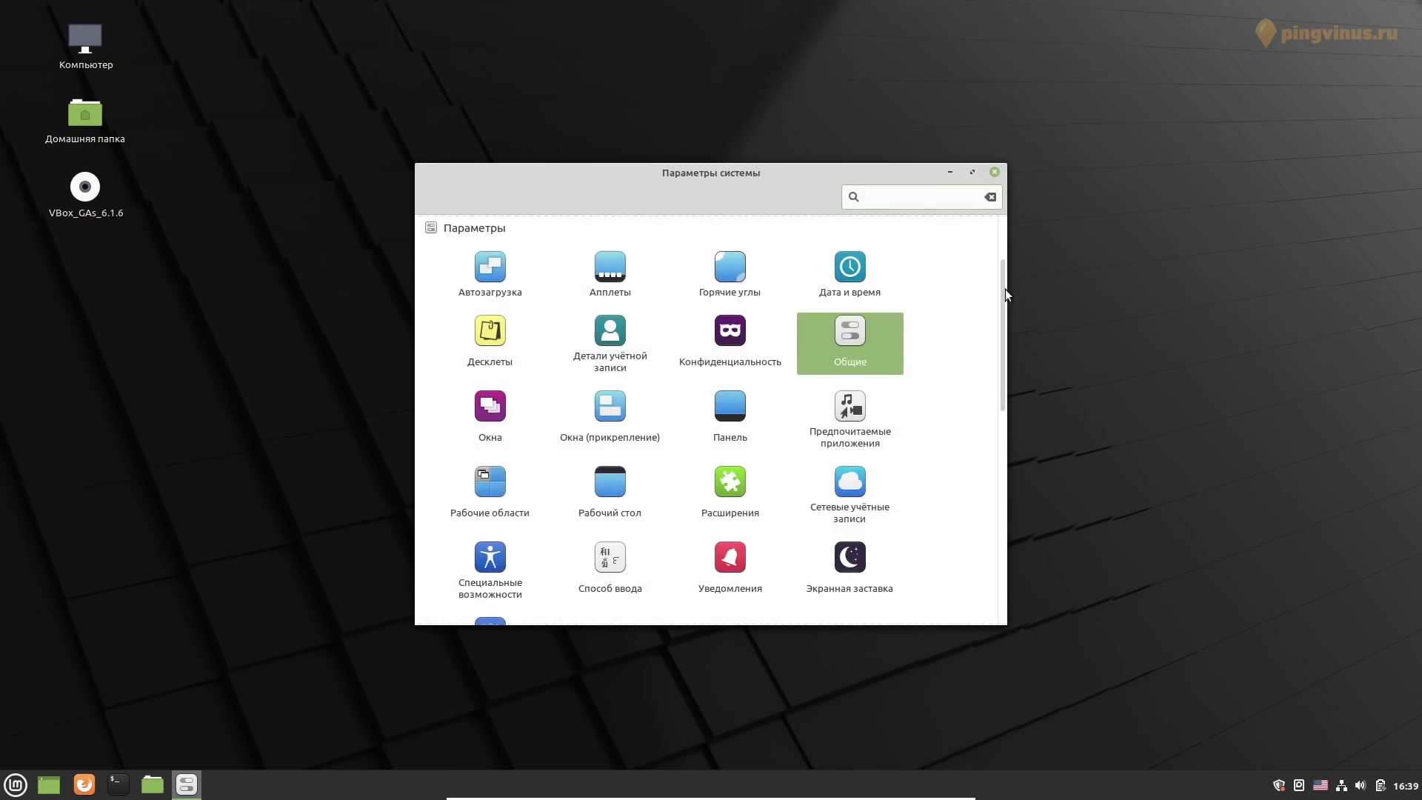
{"action": "left_click_drag", "start_coordinate": [1005, 292], "coordinate": [1009, 386]}
{"action": "left_click", "coordinate": [827, 320]}
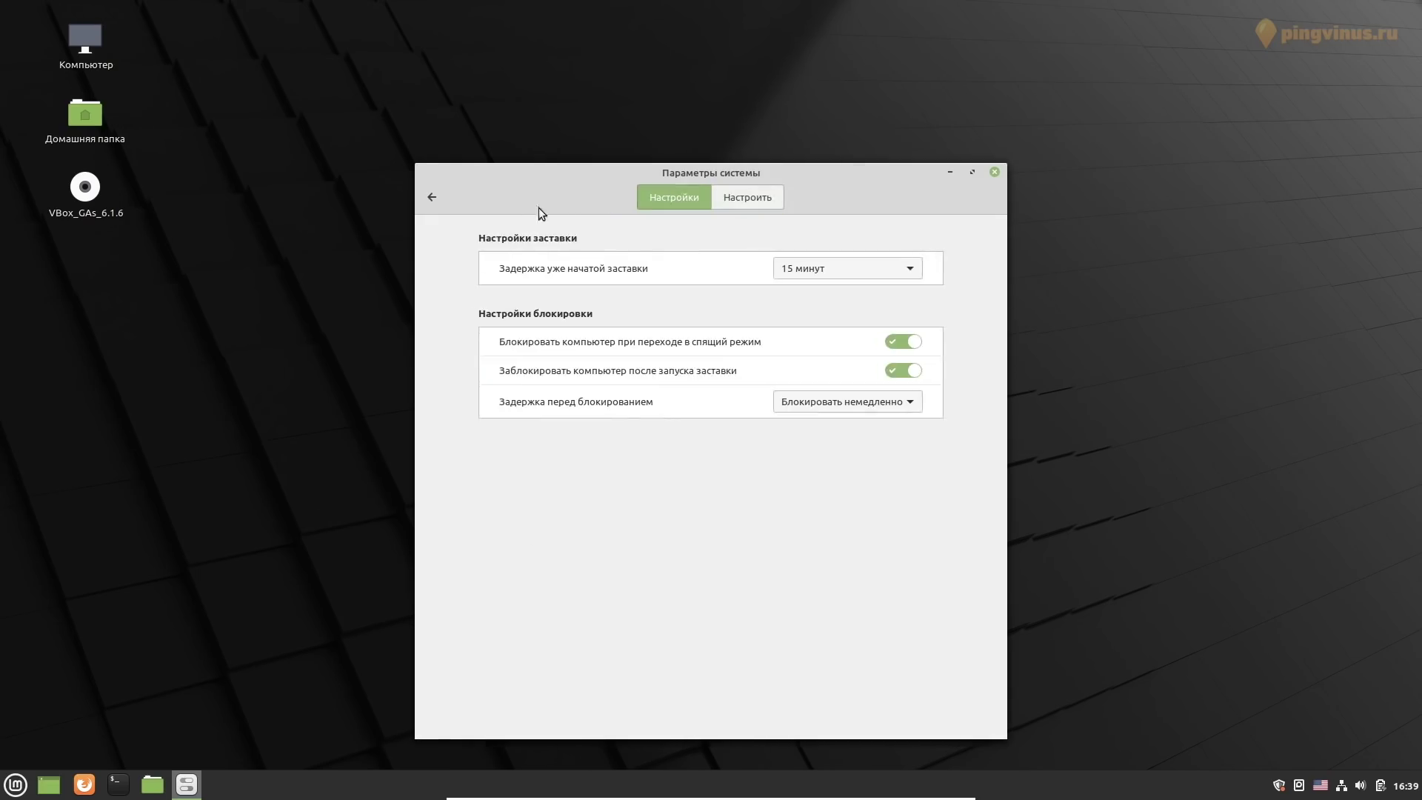
{"action": "left_click", "coordinate": [432, 196]}
Open Users and Groups, authenticating with the admin password
{"action": "scroll", "coordinate": [676, 506], "scroll_direction": "down", "scroll_amount": 5}
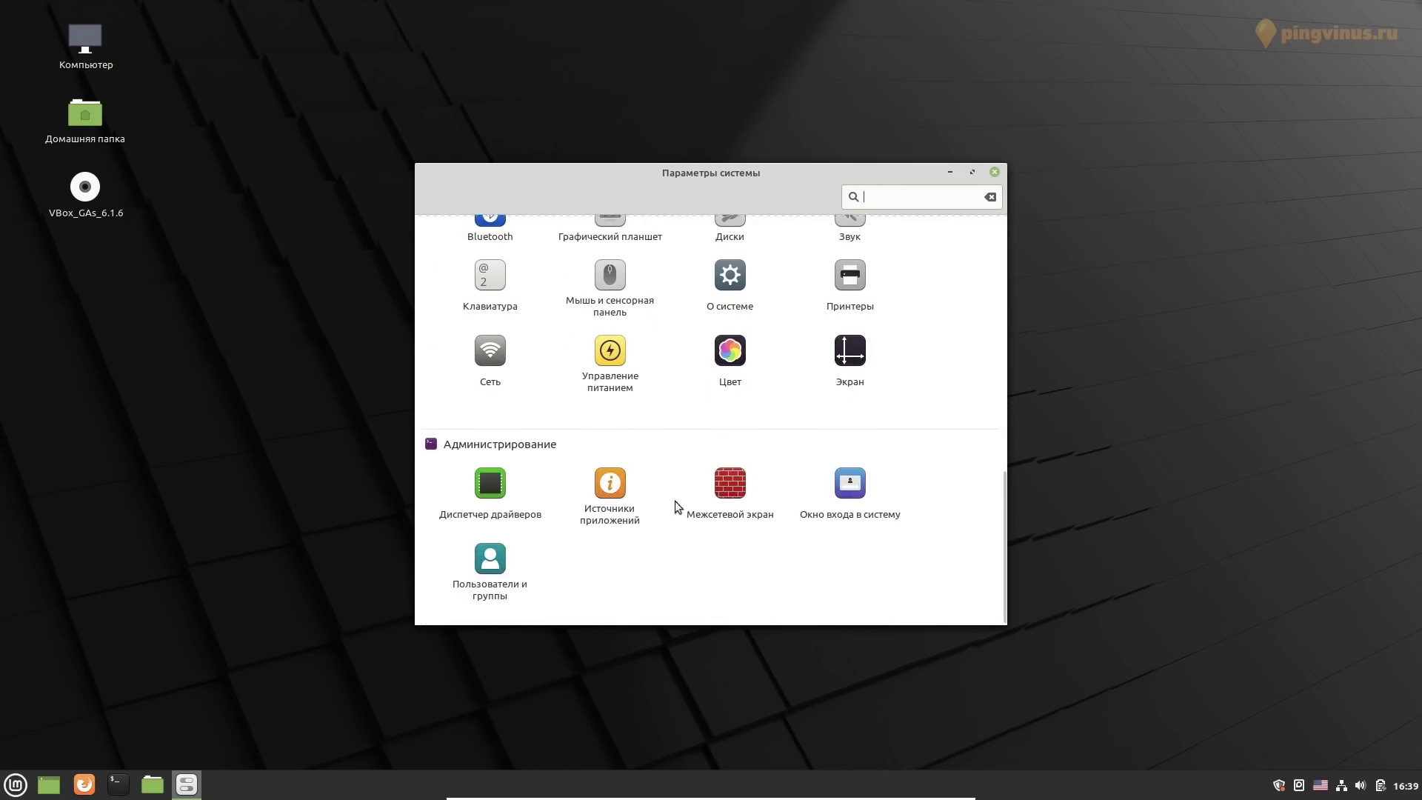
{"action": "left_click", "coordinate": [488, 557]}
{"action": "type", "text": "1234"}
{"action": "left_click", "coordinate": [886, 474]}
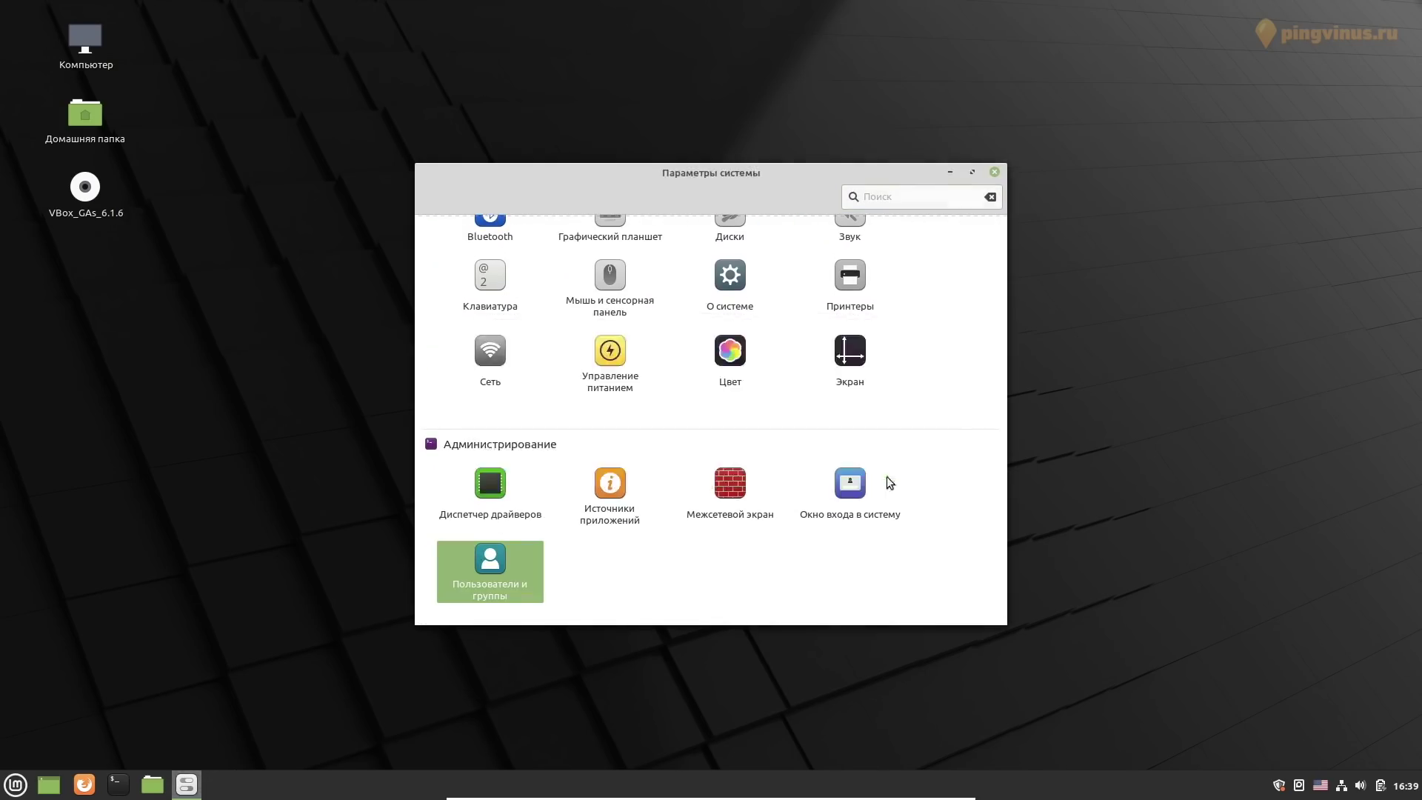